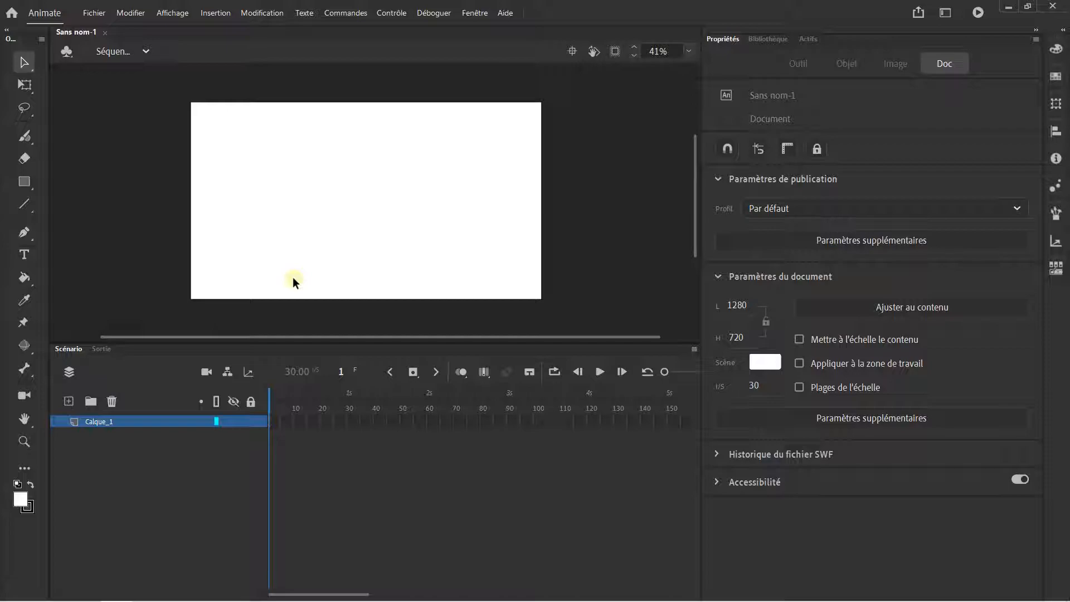
pyautogui.scroll(2, 315, 252)
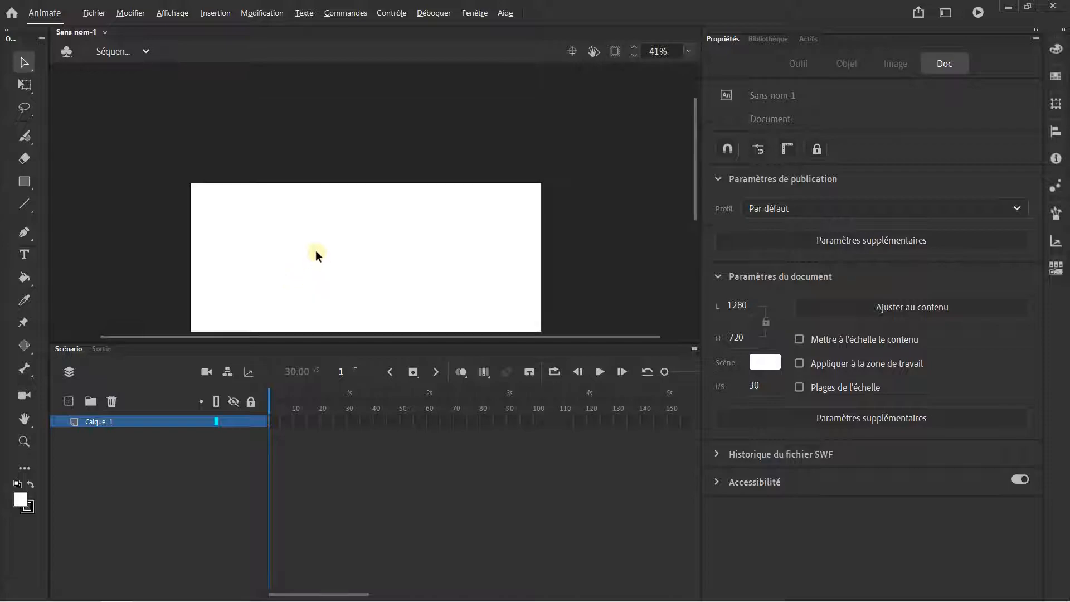
pyautogui.scroll(-2, 316, 252)
pyautogui.scroll(1, 316, 252)
pyautogui.scroll(2, 316, 254)
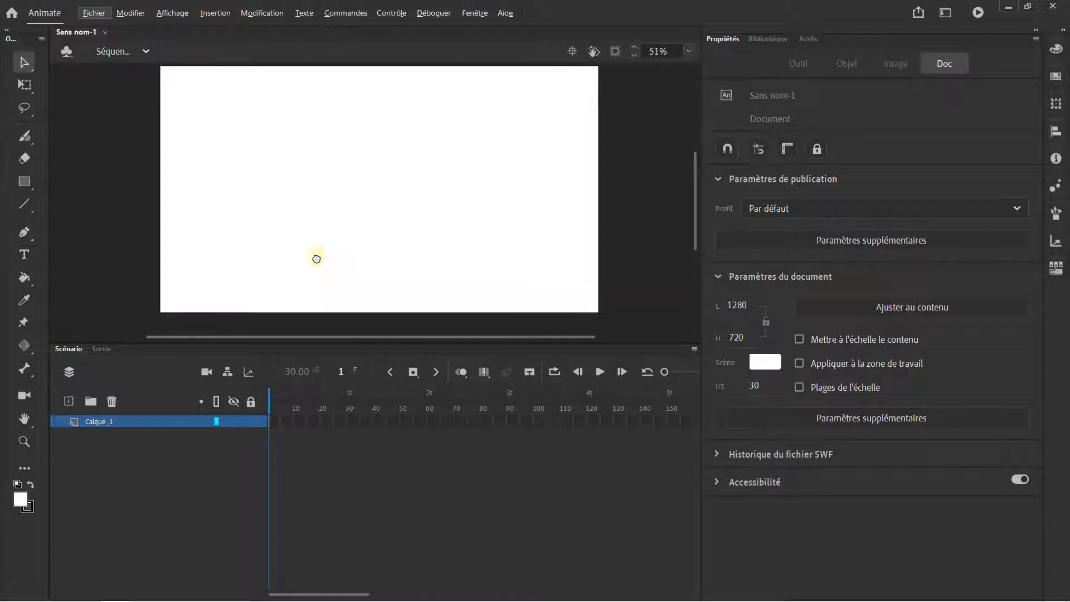
pyautogui.scroll(-3, 316, 255)
pyautogui.scroll(1, 315, 257)
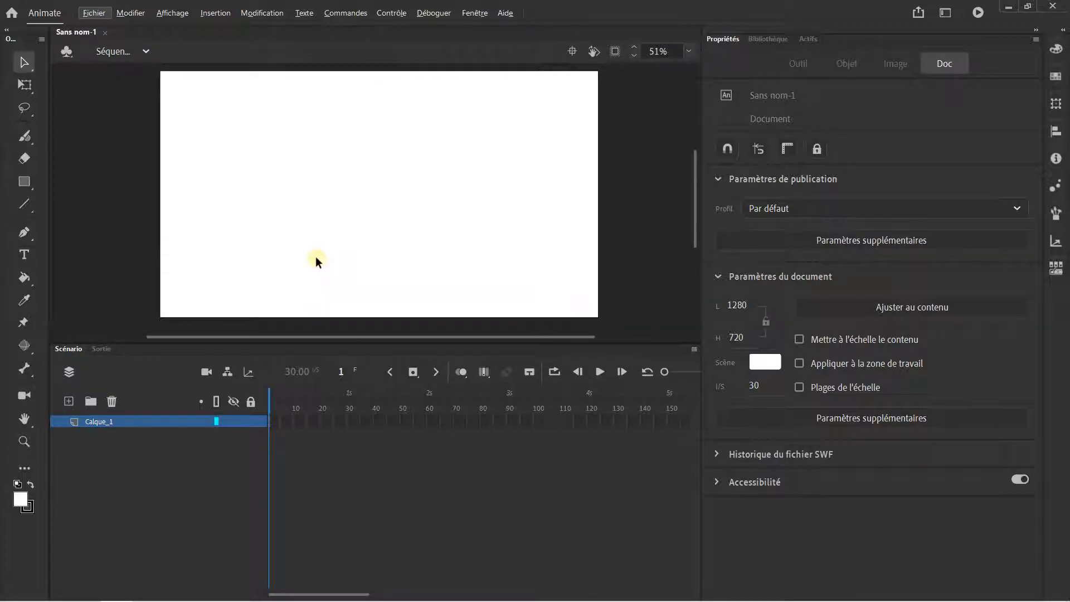
pyautogui.scroll(-2, 316, 256)
pyautogui.scroll(-1, 315, 242)
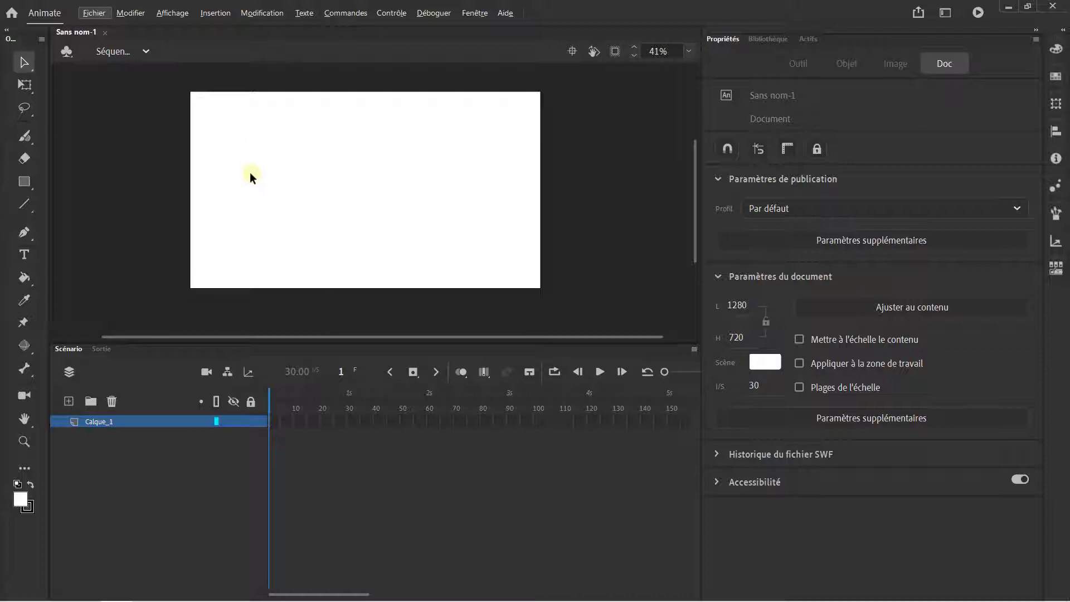
# Draw a circle about 91 px wide near the left side of the stage with the Oval tool
pyautogui.click(24, 182)
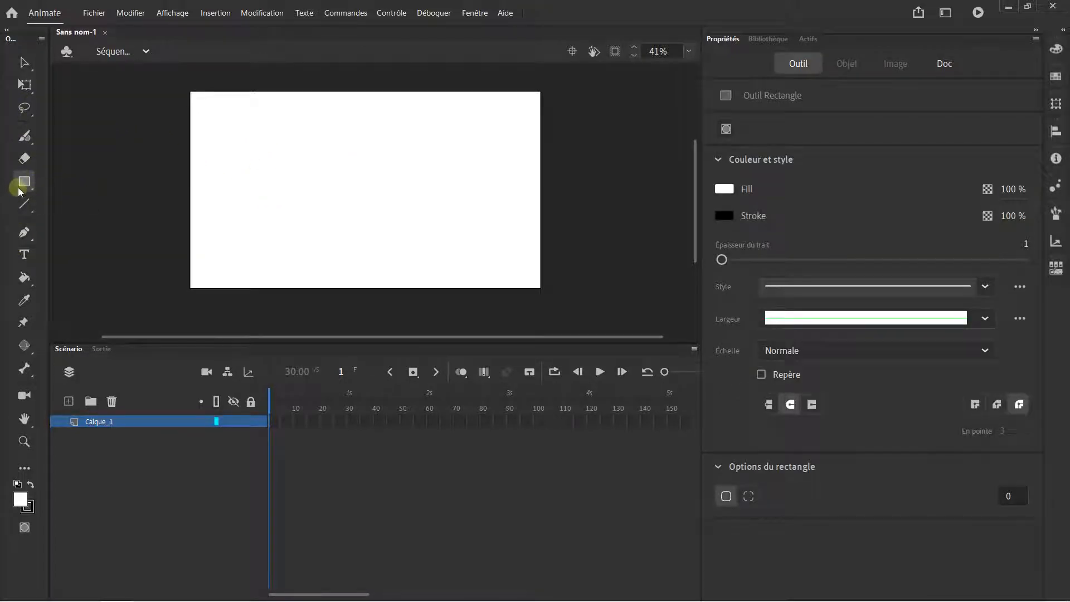
pyautogui.click(22, 181)
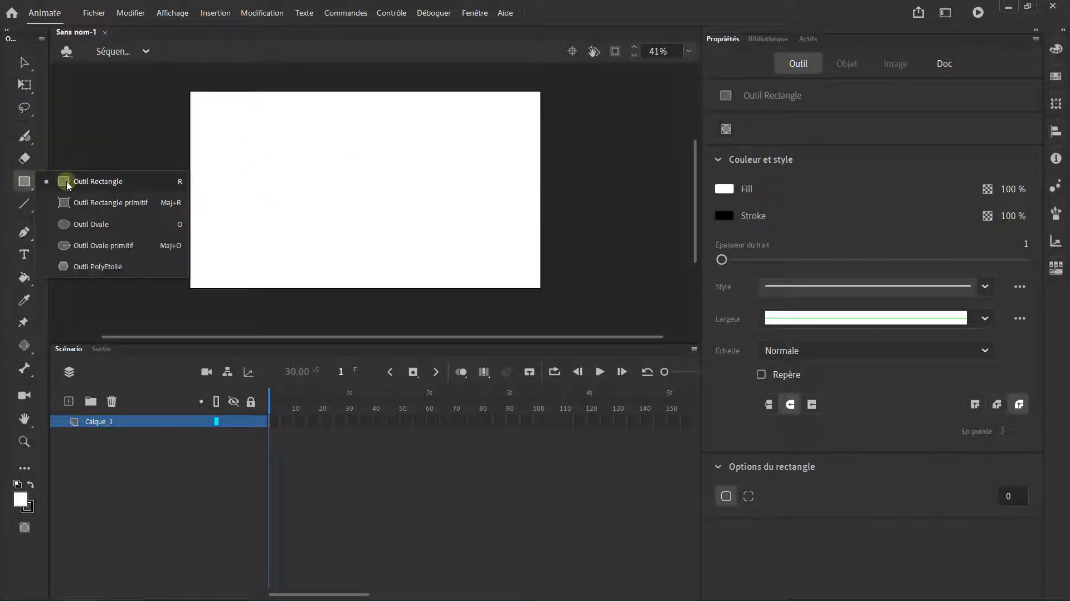
pyautogui.click(93, 233)
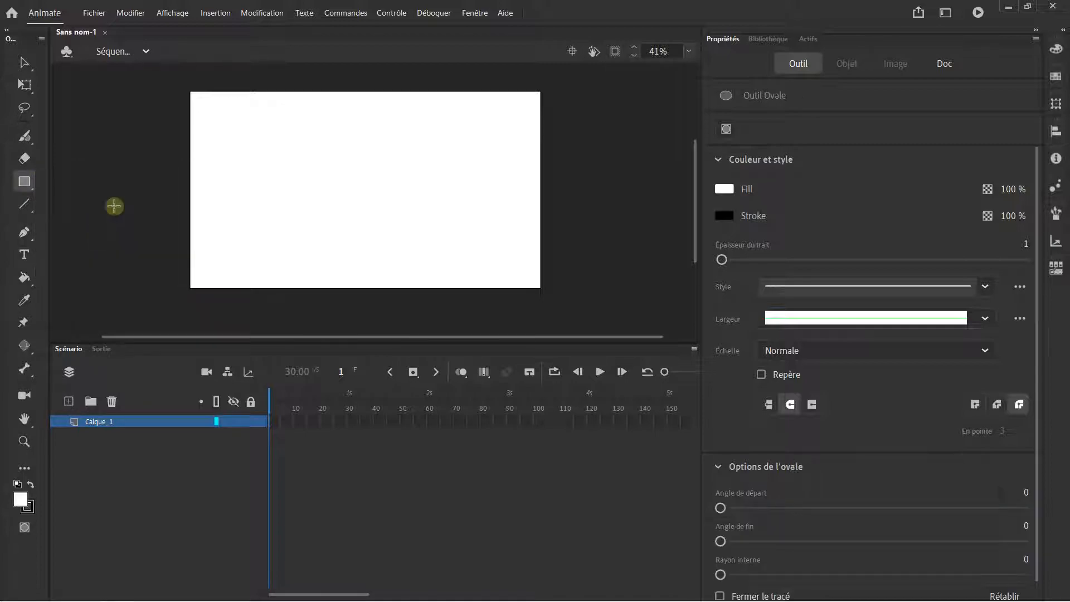
pyautogui.scroll(2, 246, 167)
pyautogui.moveTo(209, 159); pyautogui.dragTo(249, 199)
# Select the circle with its outline and set its fill colour to blue
pyautogui.click(24, 61)
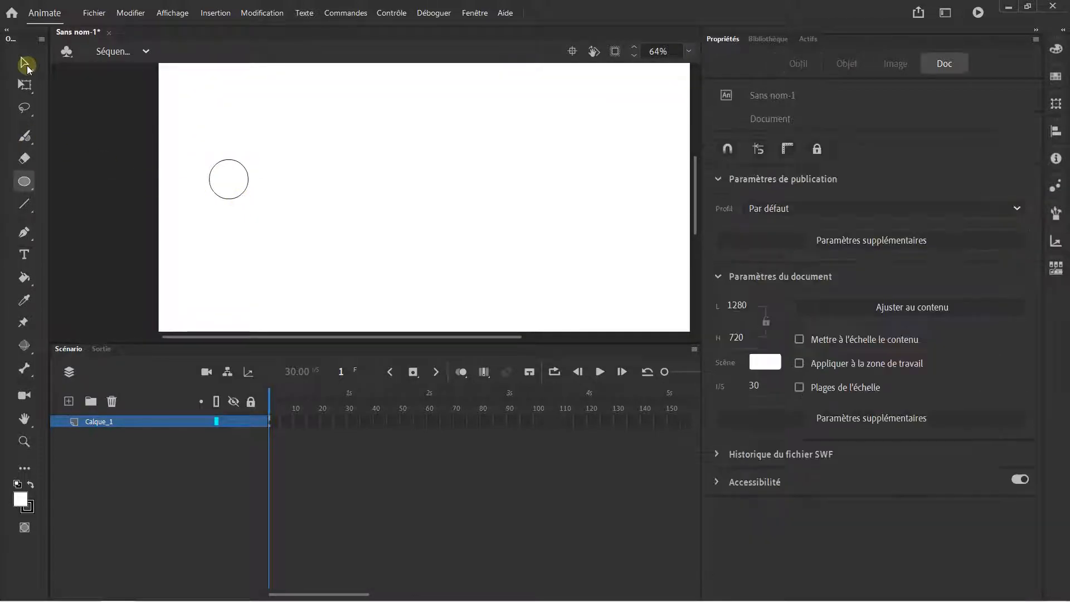
pyautogui.click(226, 171)
pyautogui.doubleClick(226, 170)
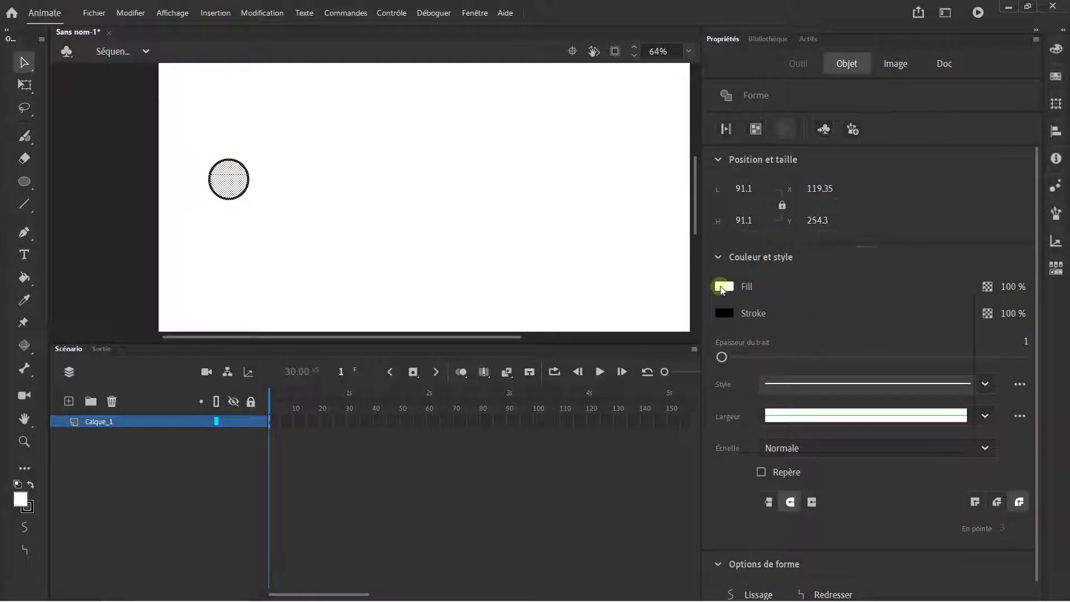
pyautogui.click(725, 286)
pyautogui.click(795, 368)
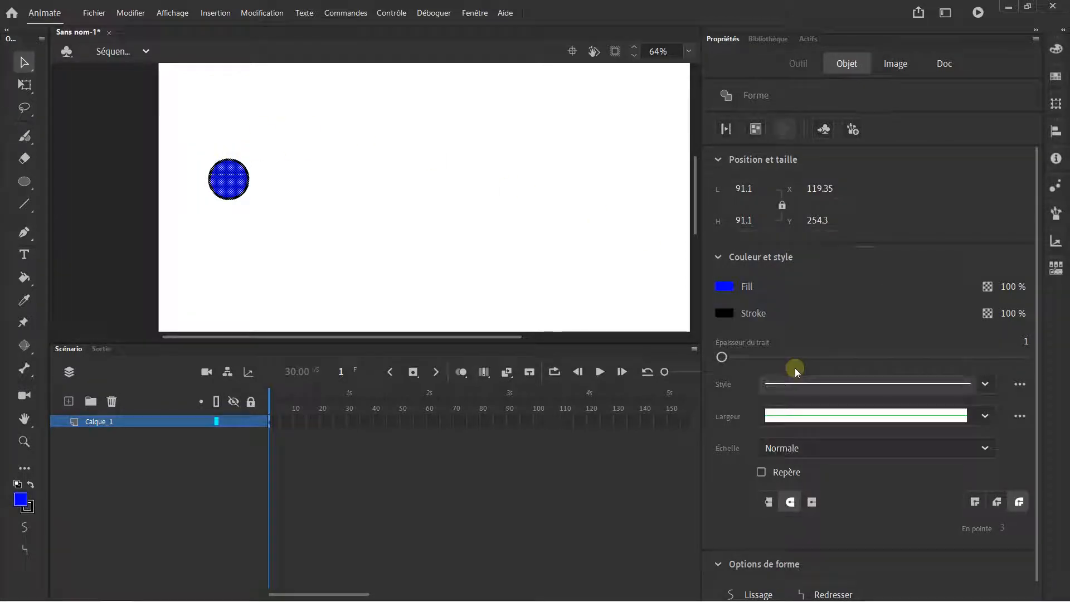
# Remove the circle's stroke so that only its fill is kept
pyautogui.click(728, 313)
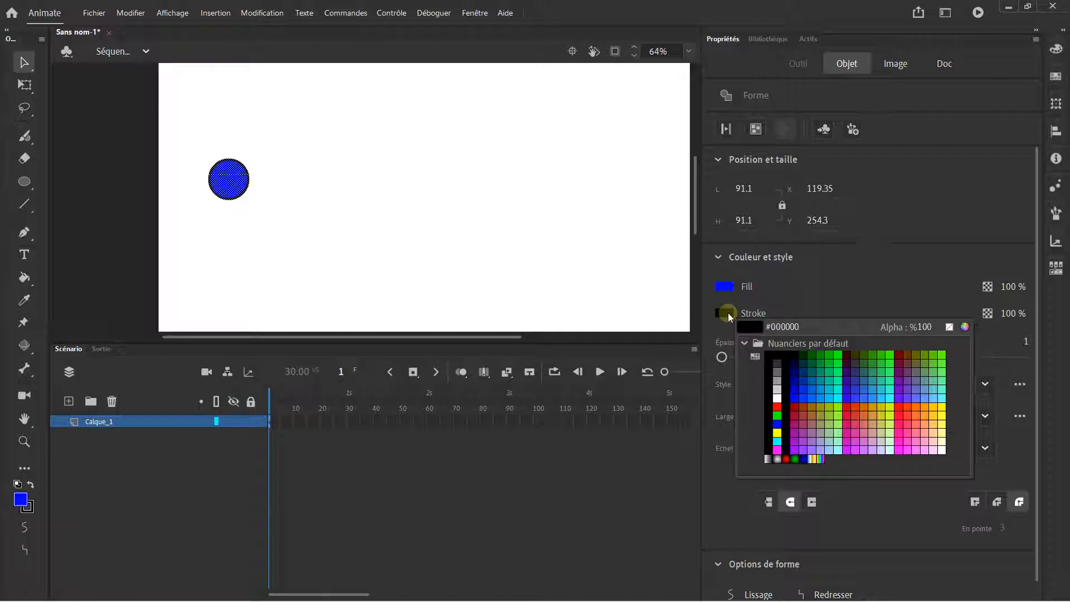
pyautogui.click(950, 327)
pyautogui.click(308, 173)
pyautogui.click(237, 174)
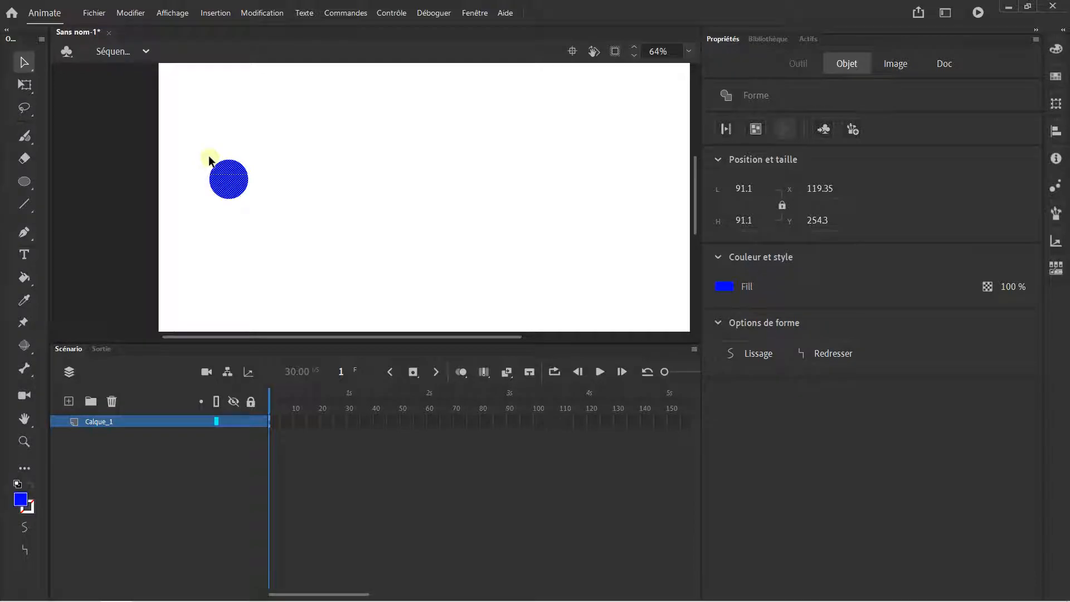
pyautogui.click(240, 156)
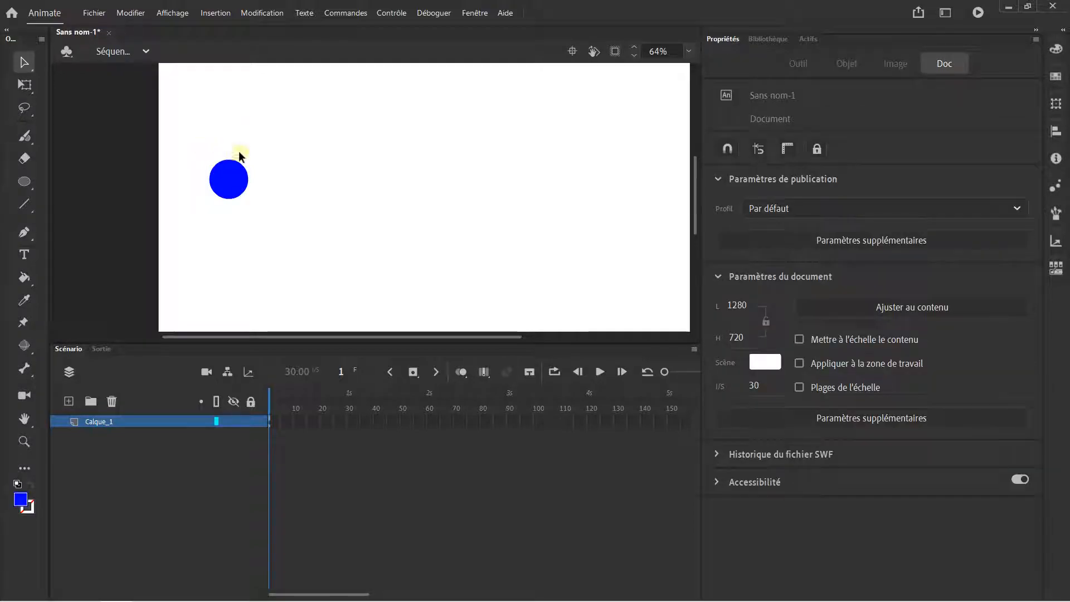
pyautogui.click(225, 178)
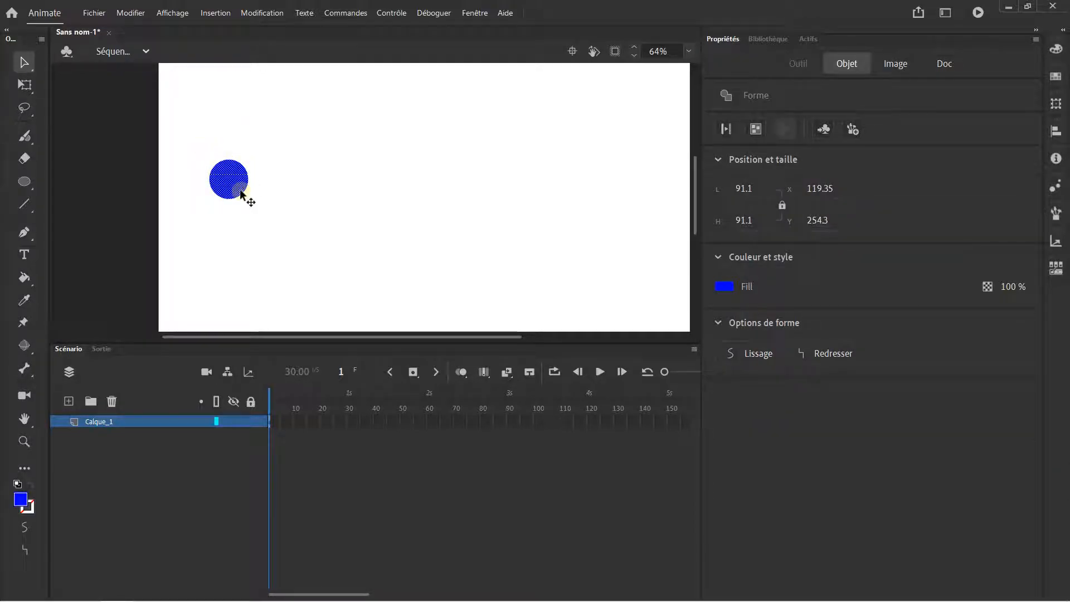
# Insert a keyframe at frame 30 of Calque_1 and move the circle there toward the right side of the stage
pyautogui.click(425, 423)
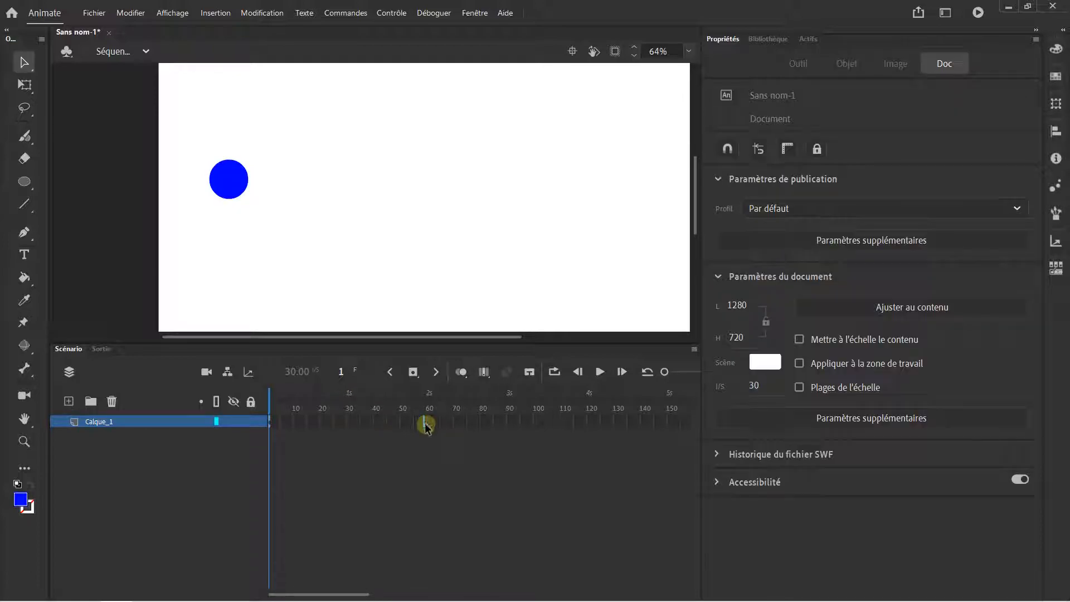
pyautogui.moveTo(668, 372); pyautogui.dragTo(688, 377)
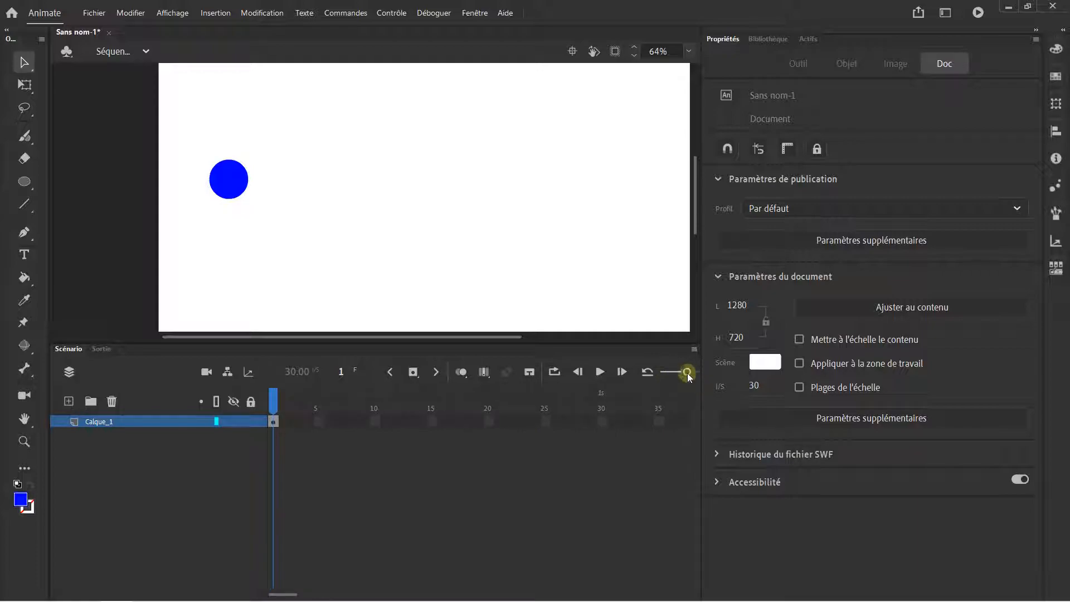
pyautogui.rightClick(602, 421)
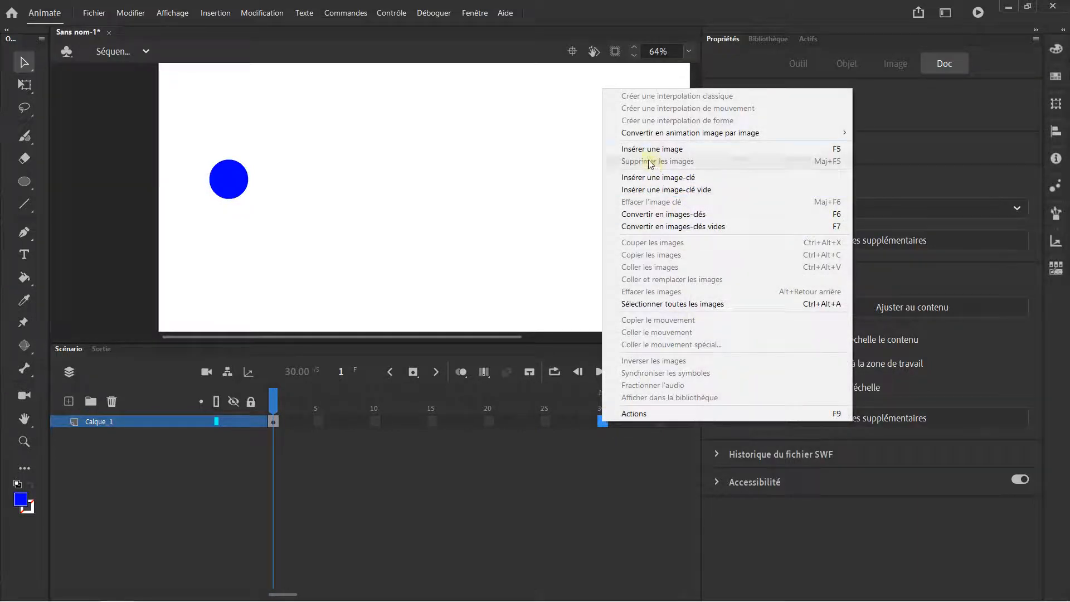
pyautogui.click(667, 179)
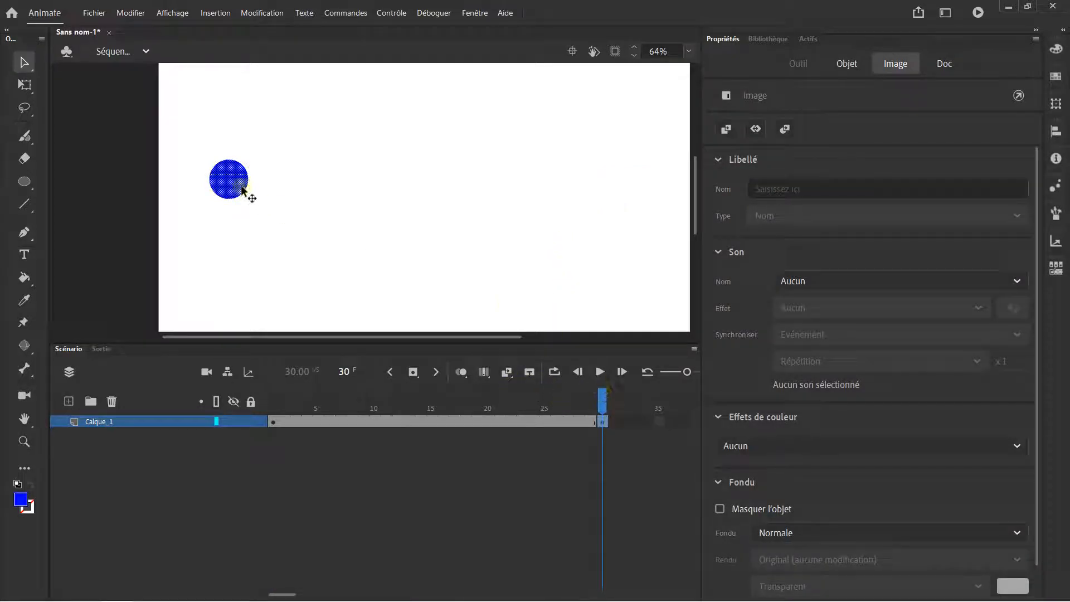
pyautogui.moveTo(241, 175); pyautogui.dragTo(487, 178)
# Create a classic tween between the keyframes at frames 1 and 30 of Calque_1
pyautogui.moveTo(600, 398); pyautogui.dragTo(273, 397)
pyautogui.click(319, 384)
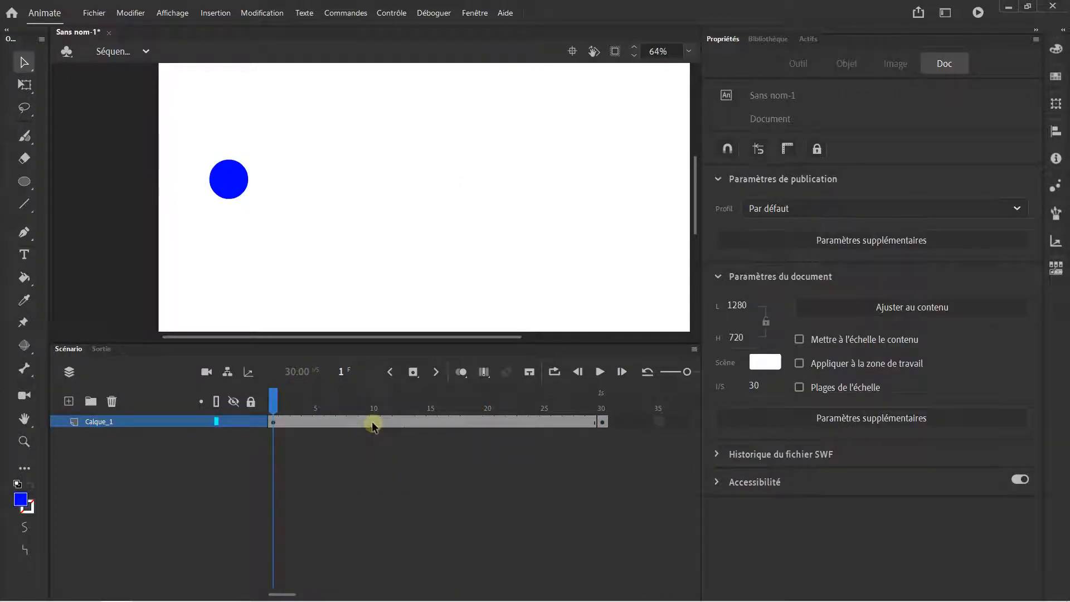
pyautogui.moveTo(275, 399)
pyautogui.mouseDown()
pyautogui.moveTo(614, 407)
pyautogui.moveTo(272, 401)
pyautogui.mouseUp()
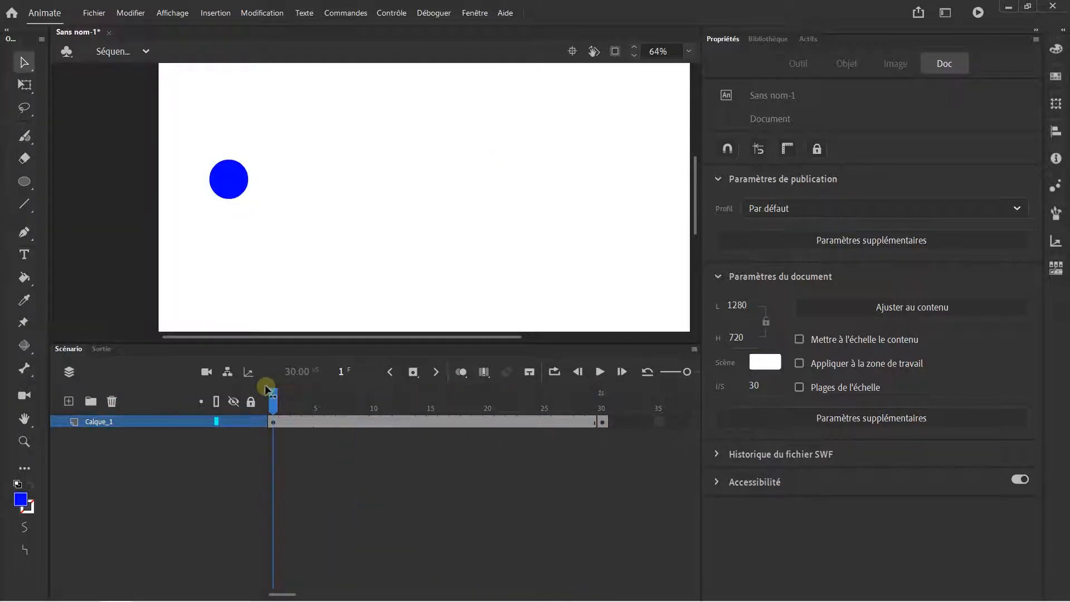
pyautogui.rightClick(348, 422)
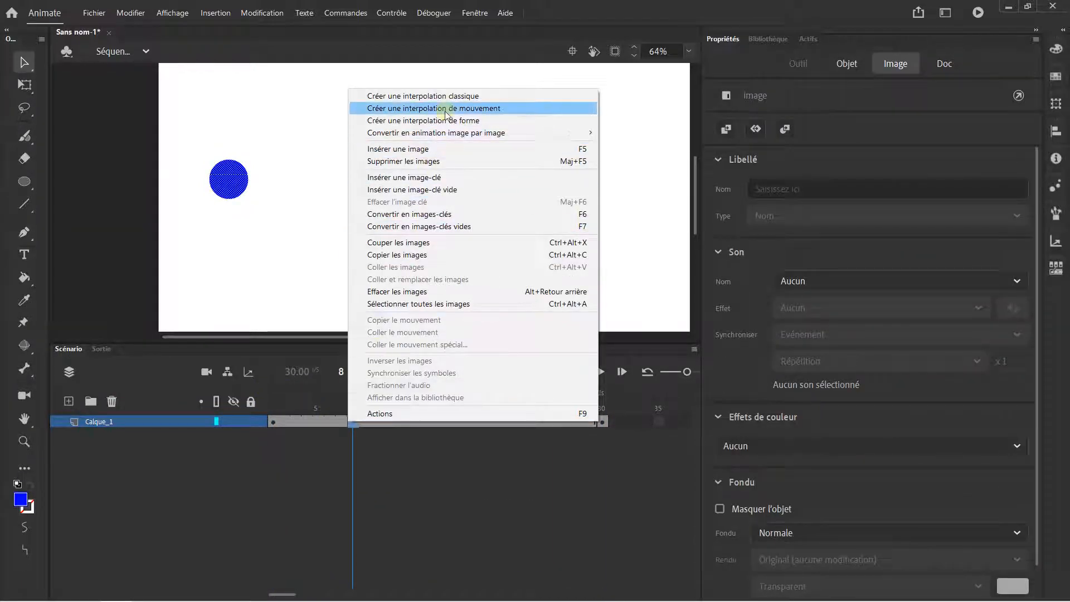
pyautogui.click(413, 101)
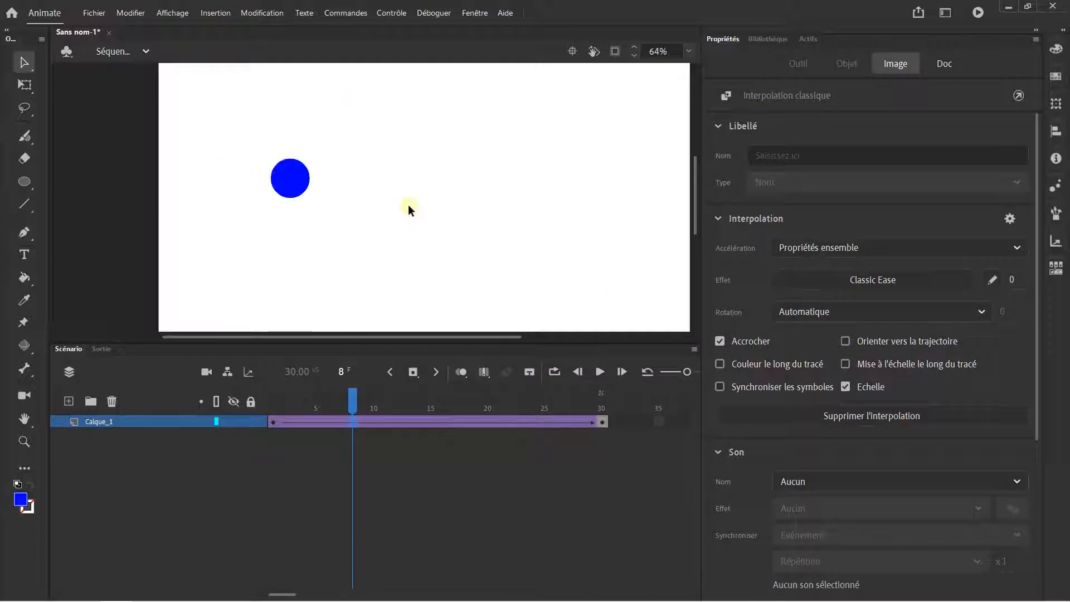
# Play the classic tween from frame 1, inspect the symbols in the library, and scrub through the animation
pyautogui.moveTo(356, 404); pyautogui.dragTo(182, 333)
pyautogui.press('Return')
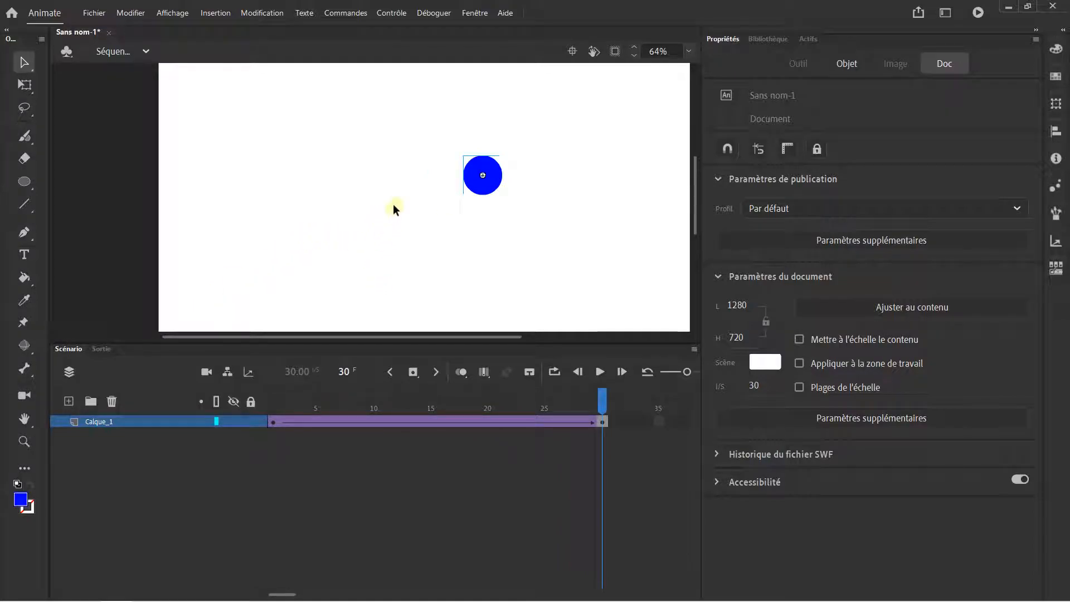
pyautogui.click(482, 176)
pyautogui.click(771, 40)
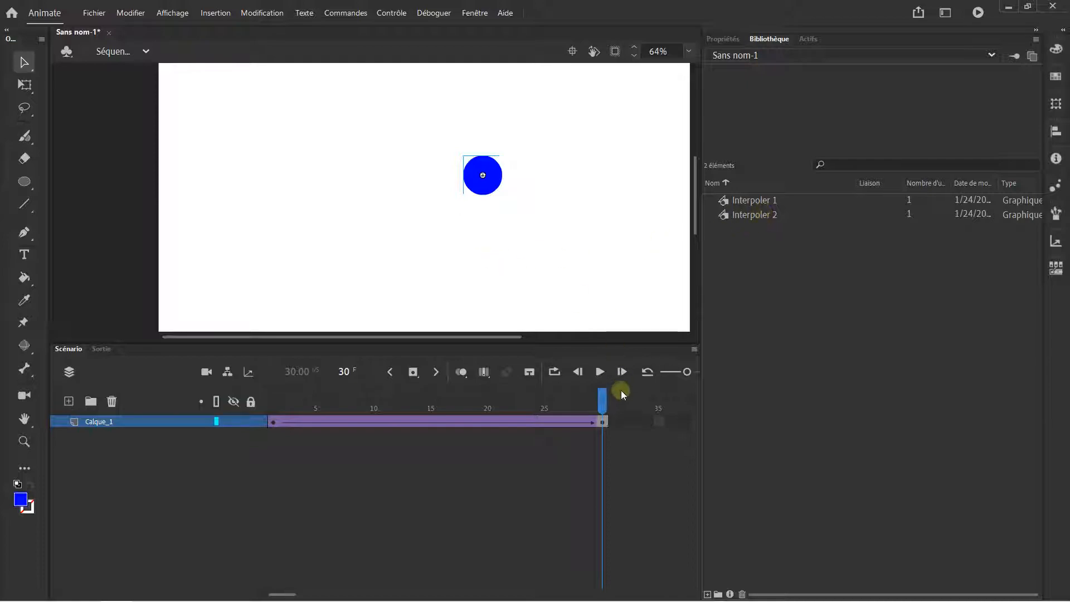
pyautogui.moveTo(602, 401); pyautogui.dragTo(460, 383)
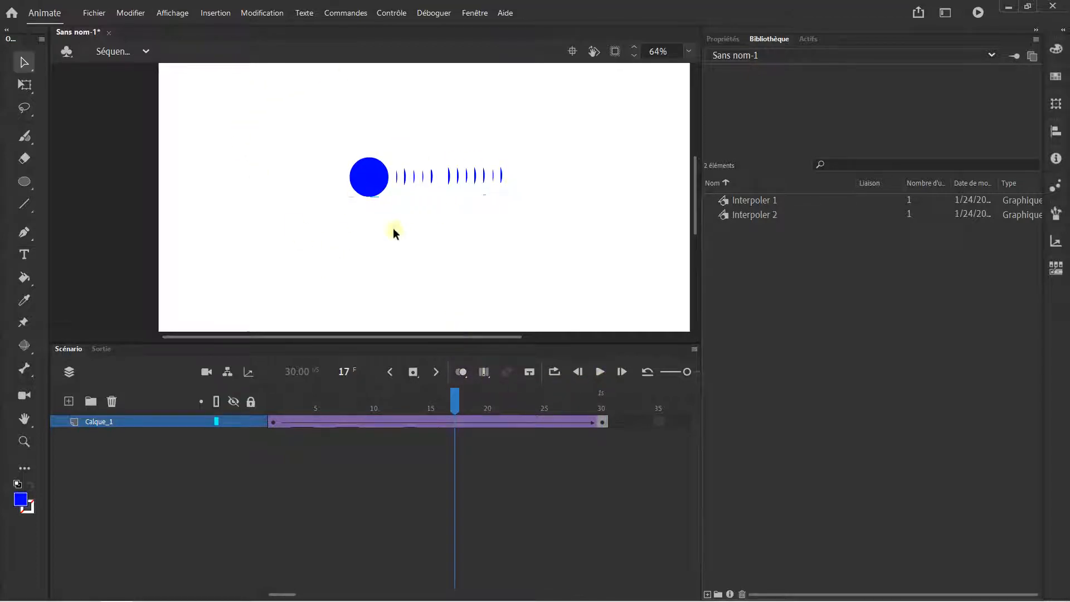
pyautogui.moveTo(449, 402); pyautogui.dragTo(609, 370)
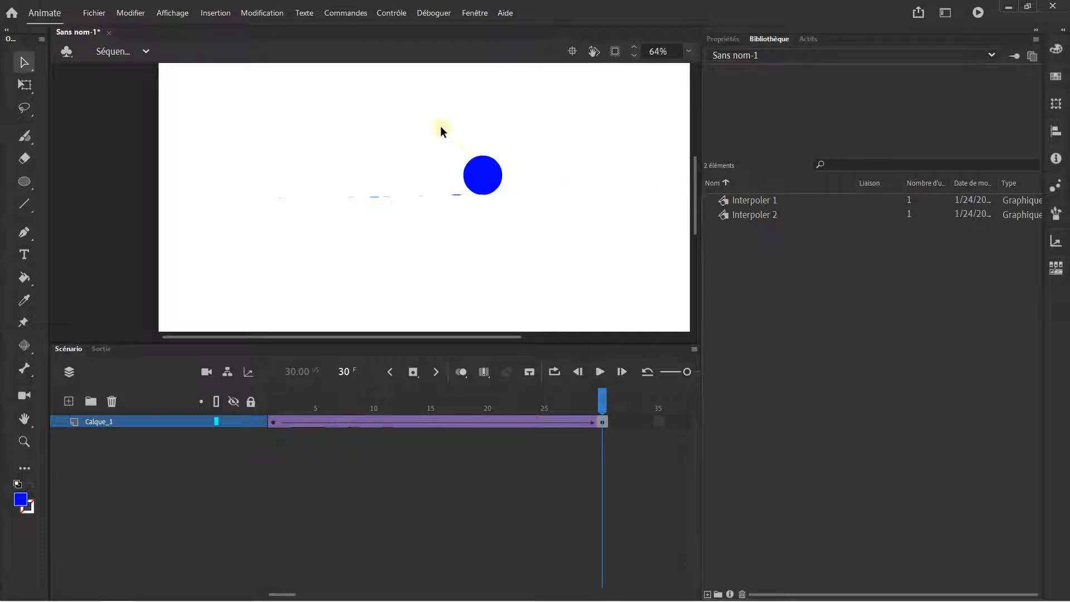
# Delete the circle from the stage at frame 30 and both tween symbols, Interpoler 1 and Interpoler 2, from the library
pyautogui.moveTo(423, 120); pyautogui.dragTo(554, 260)
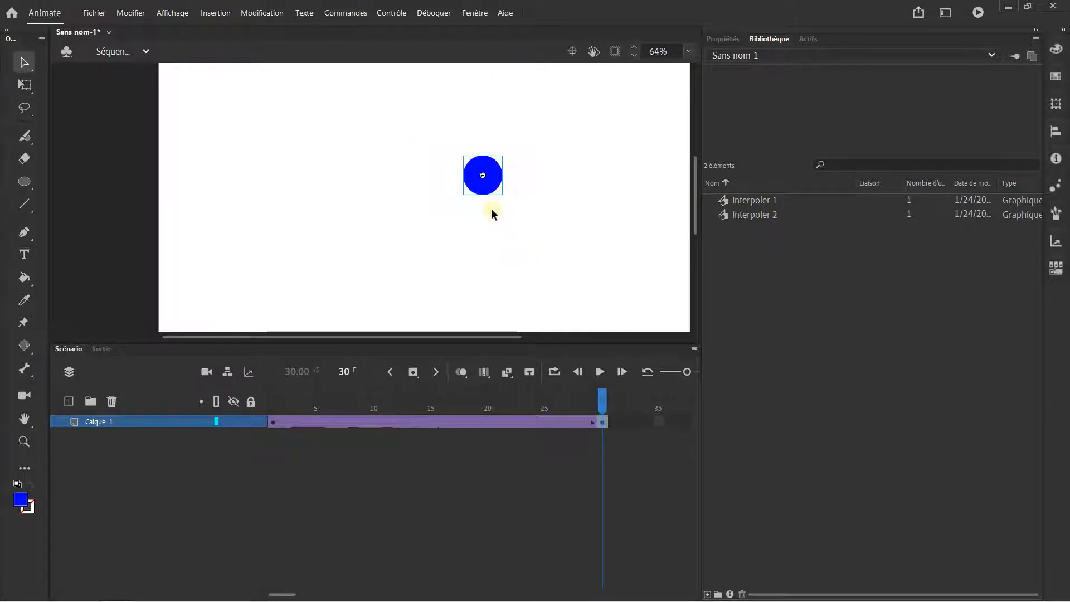
pyautogui.press('Delete')
pyautogui.click(747, 202)
pyautogui.press('Delete')
pyautogui.click(750, 201)
pyautogui.press('Delete')
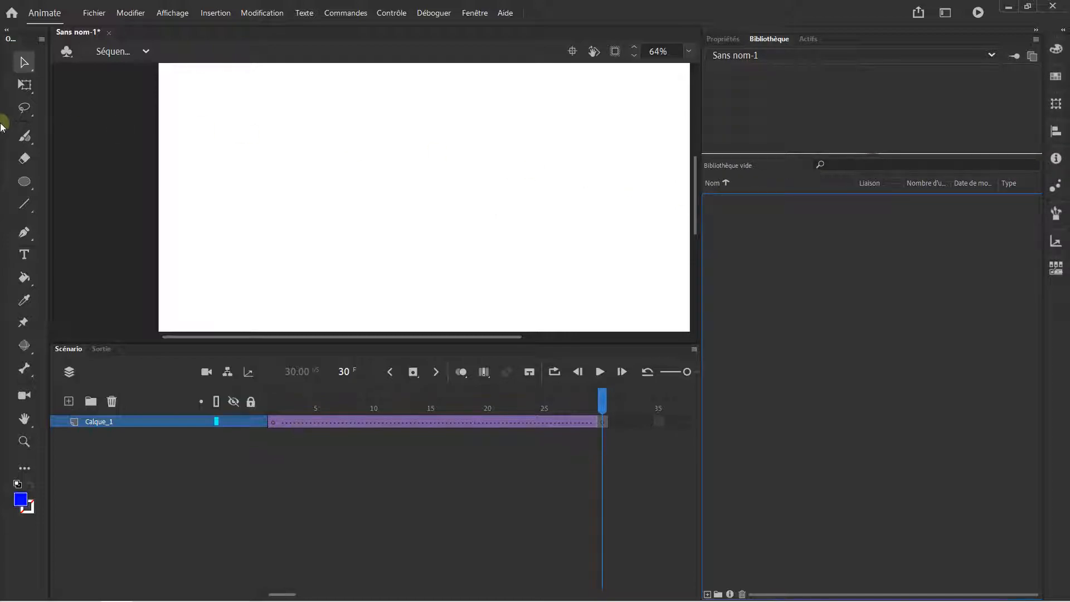
pyautogui.click(29, 181)
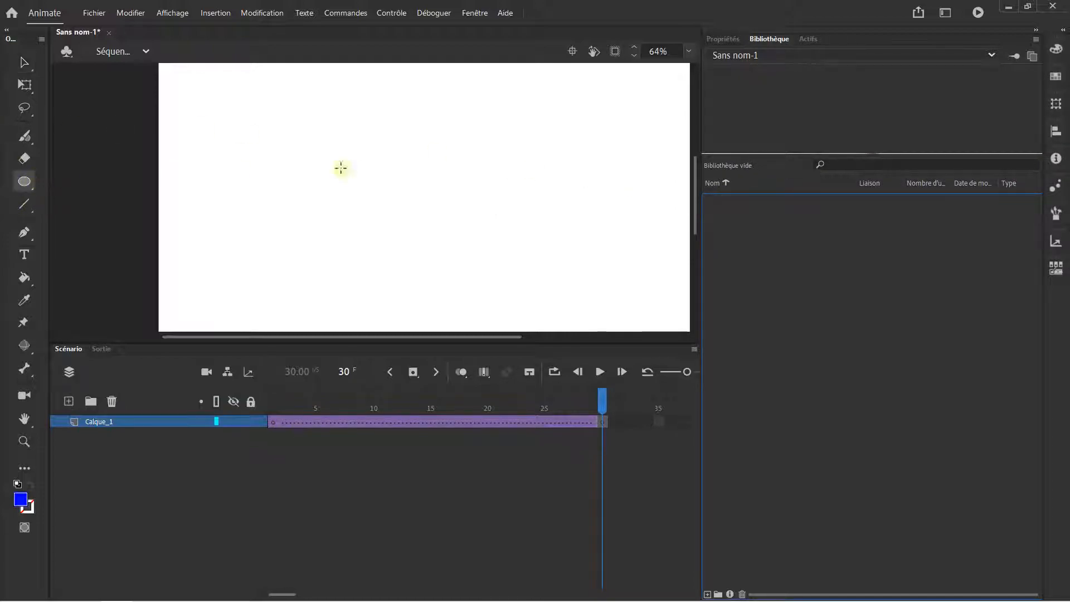
pyautogui.click(722, 40)
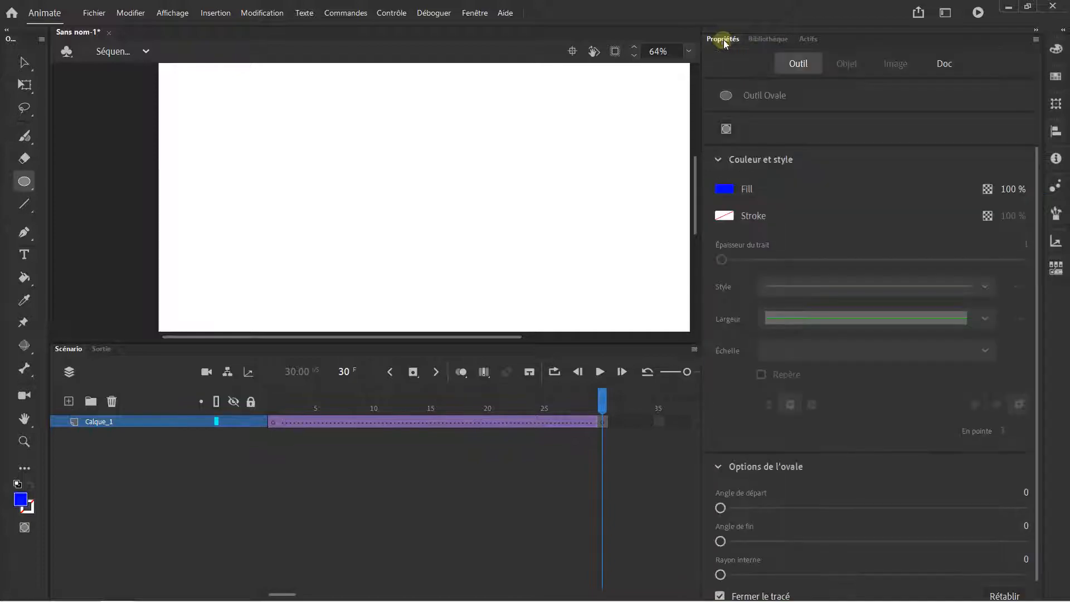
pyautogui.click(763, 40)
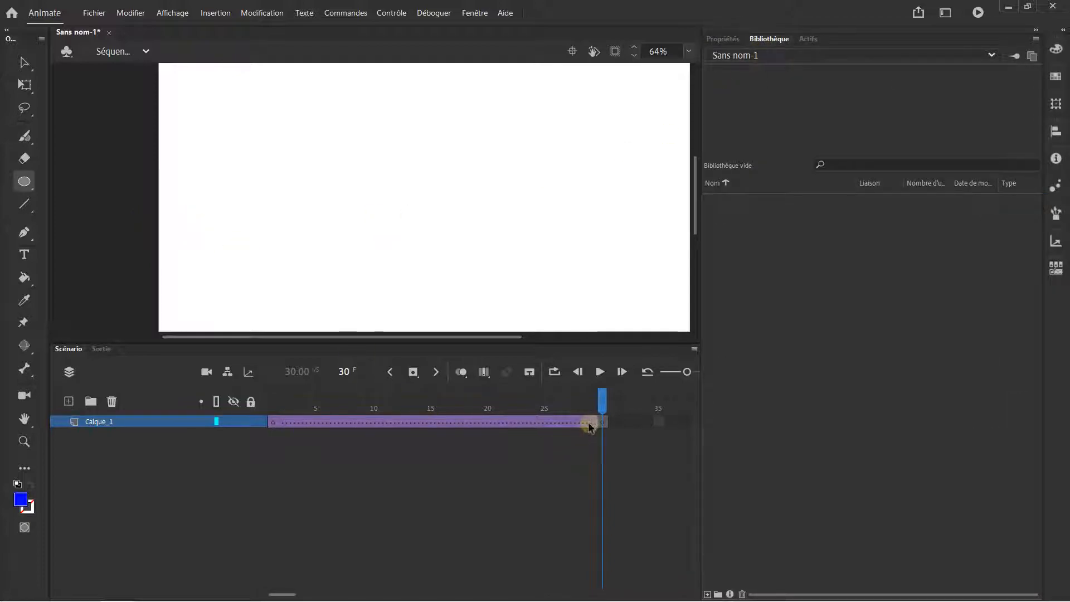
pyautogui.moveTo(268, 297)
pyautogui.mouseDown()
pyautogui.moveTo(289, 258)
pyautogui.moveTo(264, 298)
pyautogui.mouseUp()
pyautogui.scroll(-2, 300, 259)
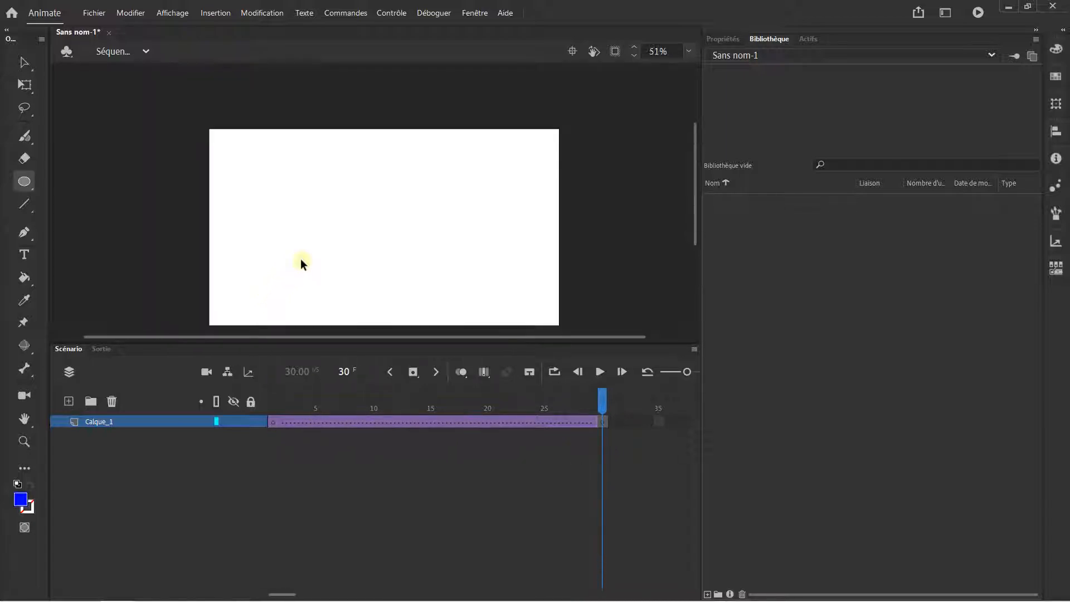
# Remove the classic tween from frames 2 to 30 of Calque_1
pyautogui.moveTo(604, 422); pyautogui.dragTo(283, 422)
pyautogui.rightClick(283, 421)
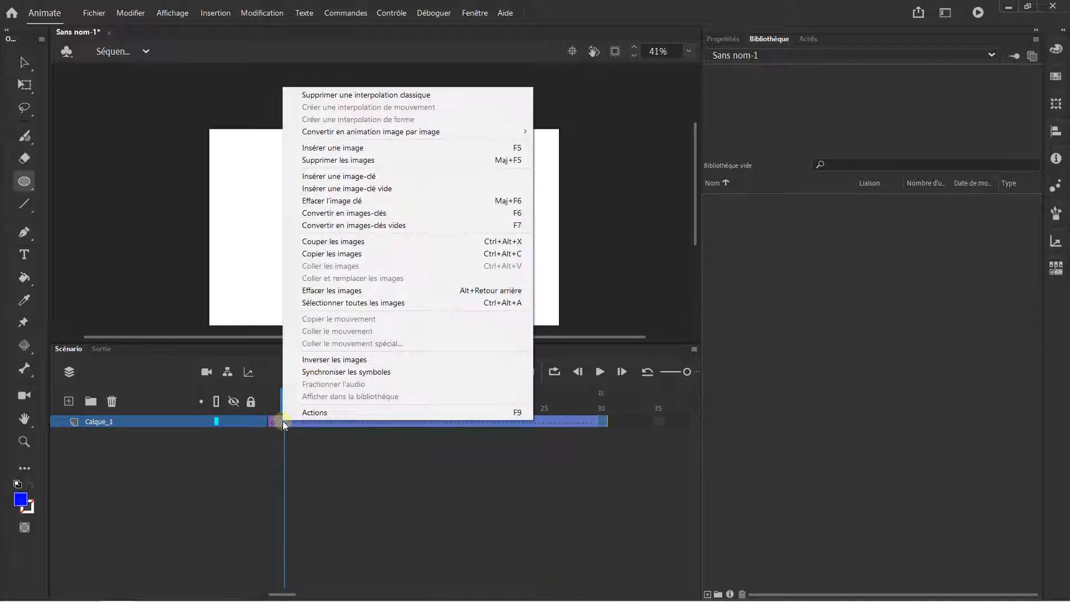
pyautogui.click(394, 101)
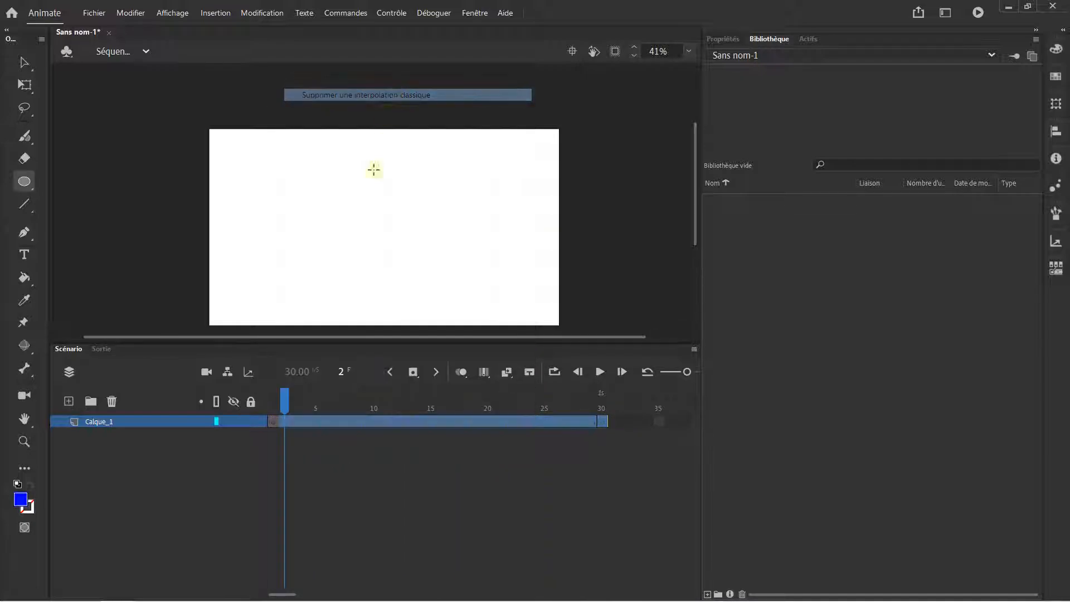
# Delete frames 2 to 30 of Calque_1
pyautogui.rightClick(293, 420)
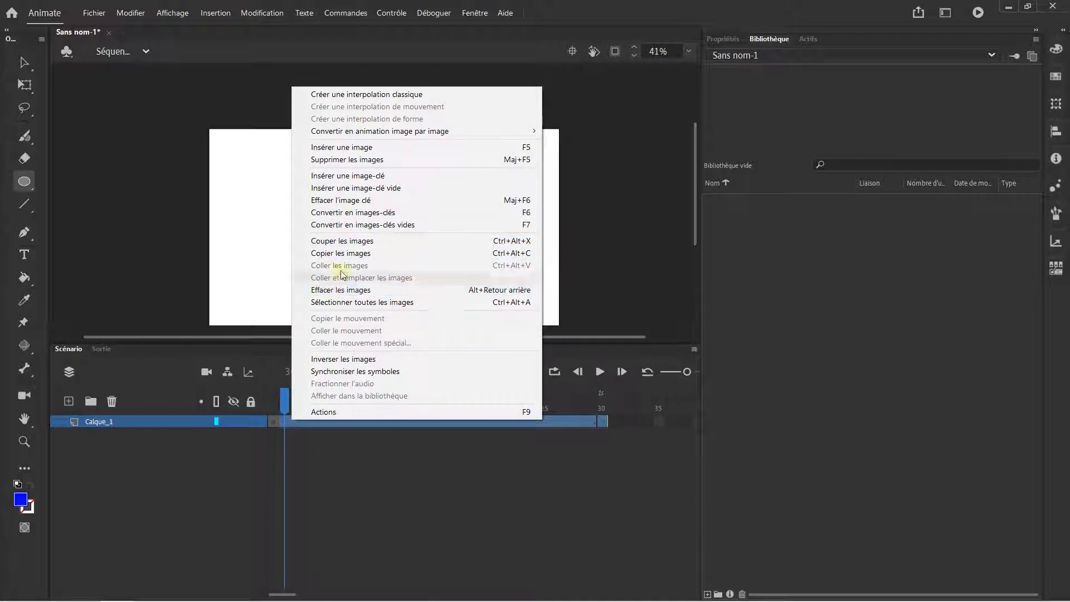
pyautogui.click(383, 160)
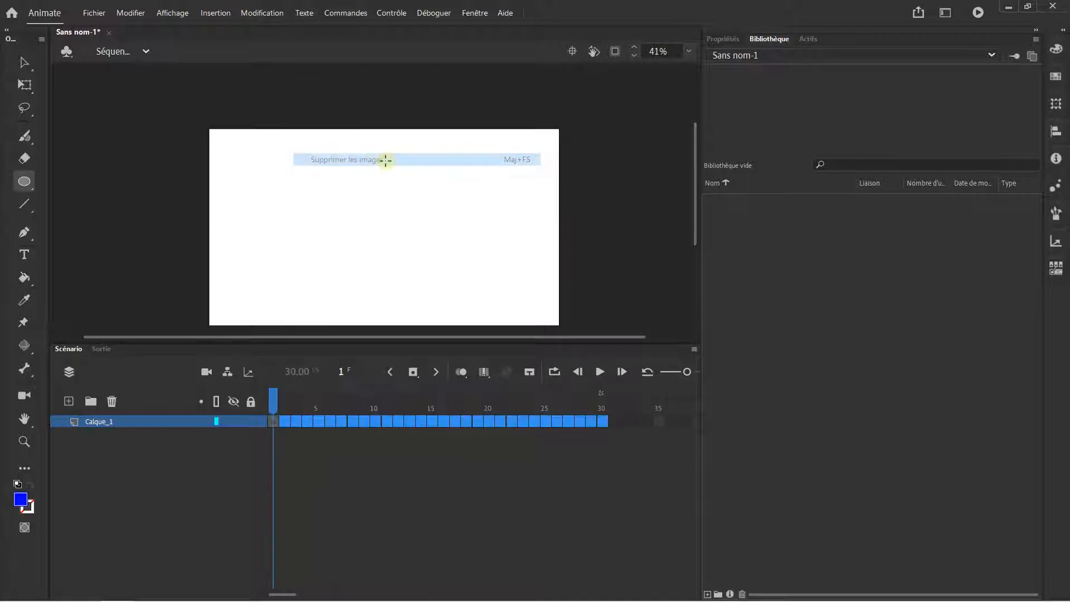
pyautogui.click(290, 427)
# Draw a small blue circle without an outline near the left edge of the canvas in frame 1 of Calque_1
pyautogui.moveTo(234, 203); pyautogui.dragTo(274, 238)
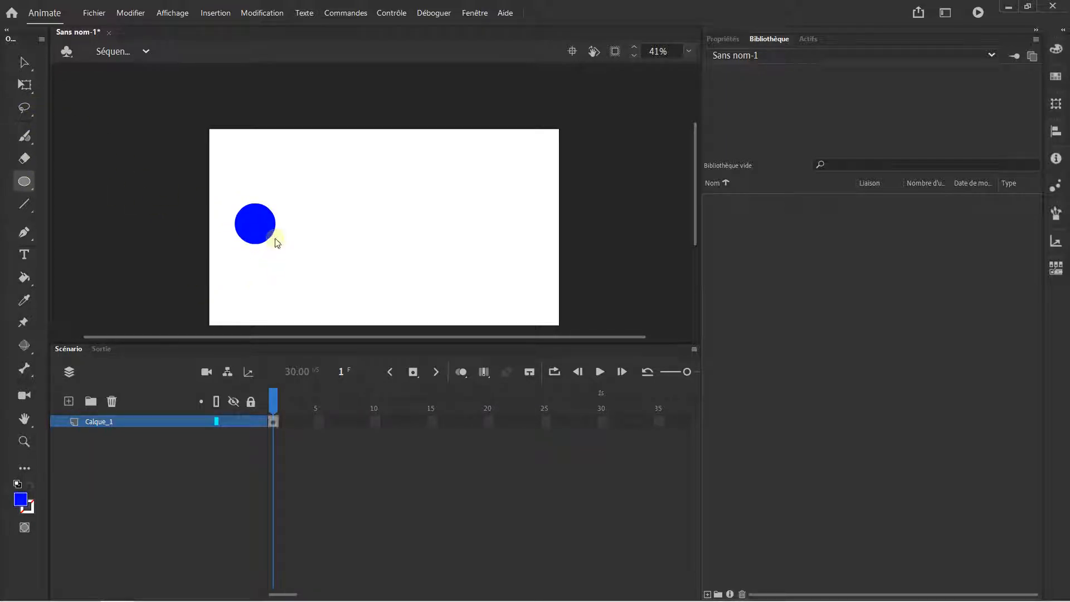
pyautogui.click(33, 63)
pyautogui.scroll(3, 262, 229)
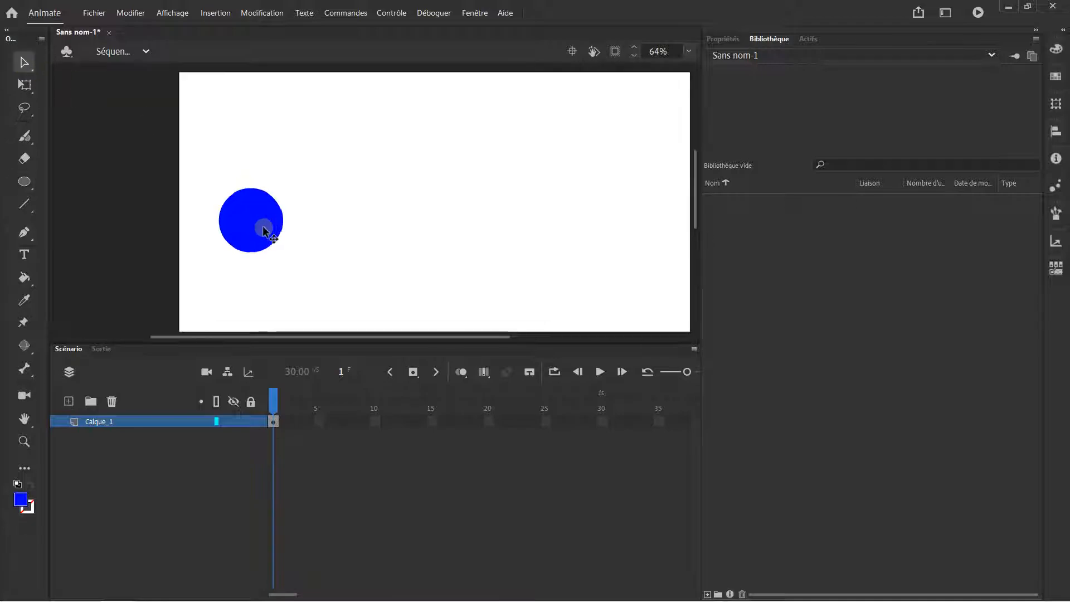
# Convert the blue circle into a symbol named Cercle, with the type Clip
pyautogui.click(251, 219)
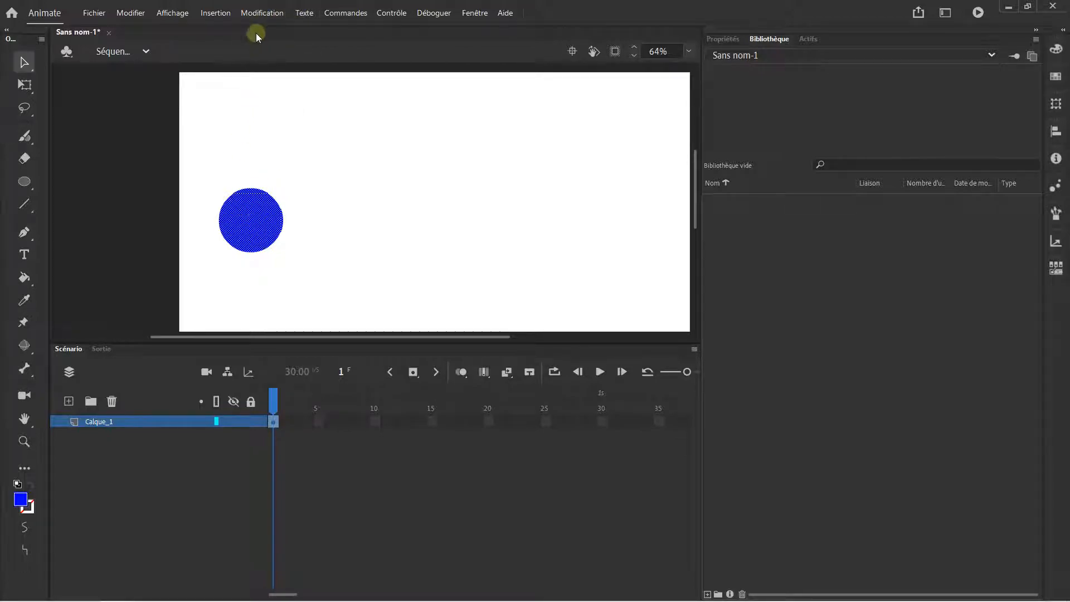
pyautogui.click(271, 17)
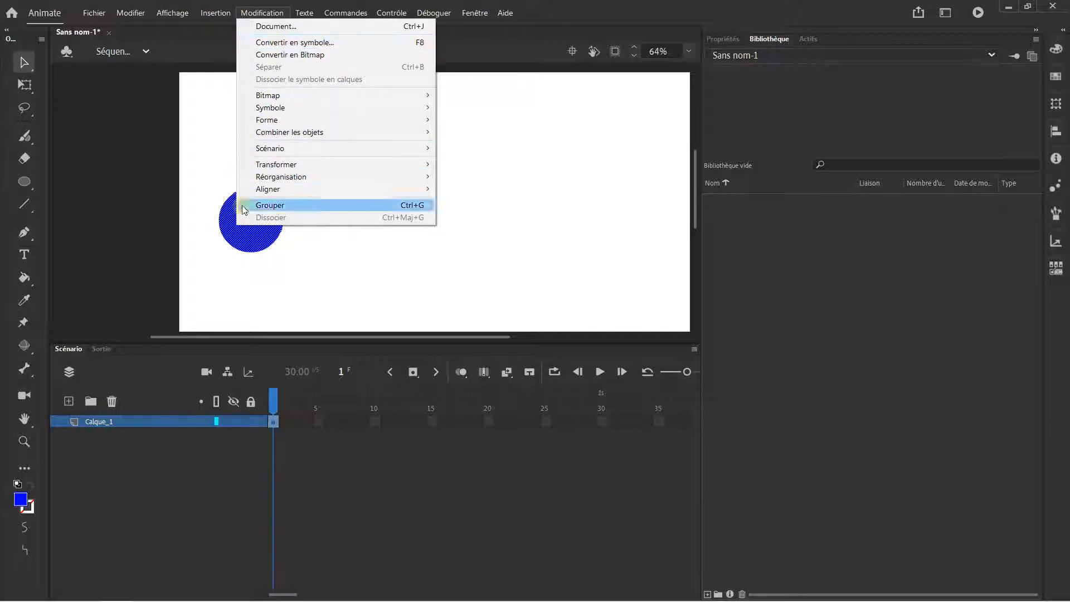
pyautogui.rightClick(240, 240)
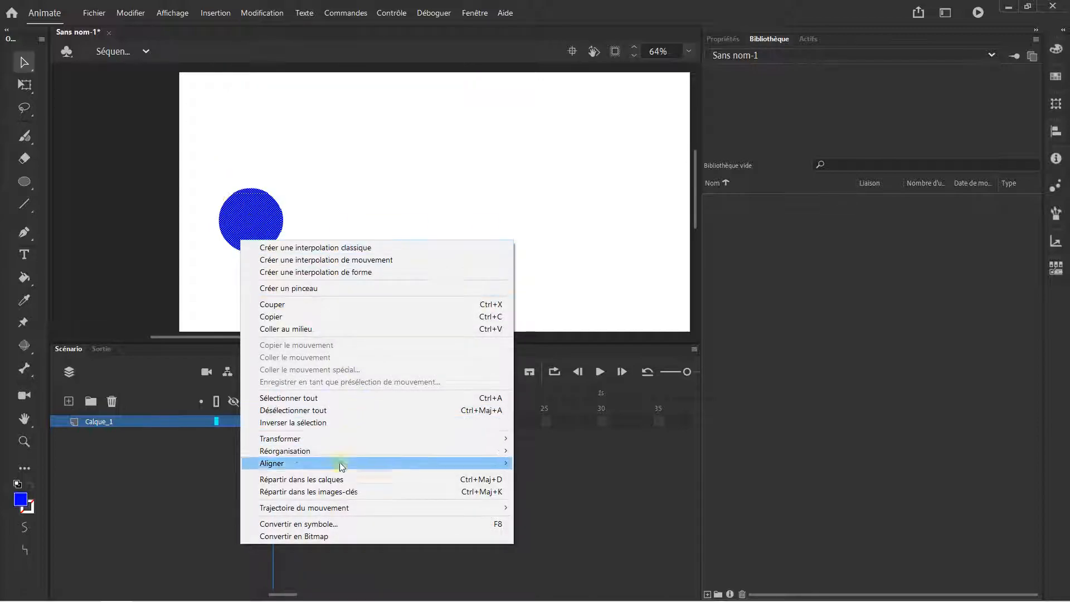
pyautogui.click(319, 523)
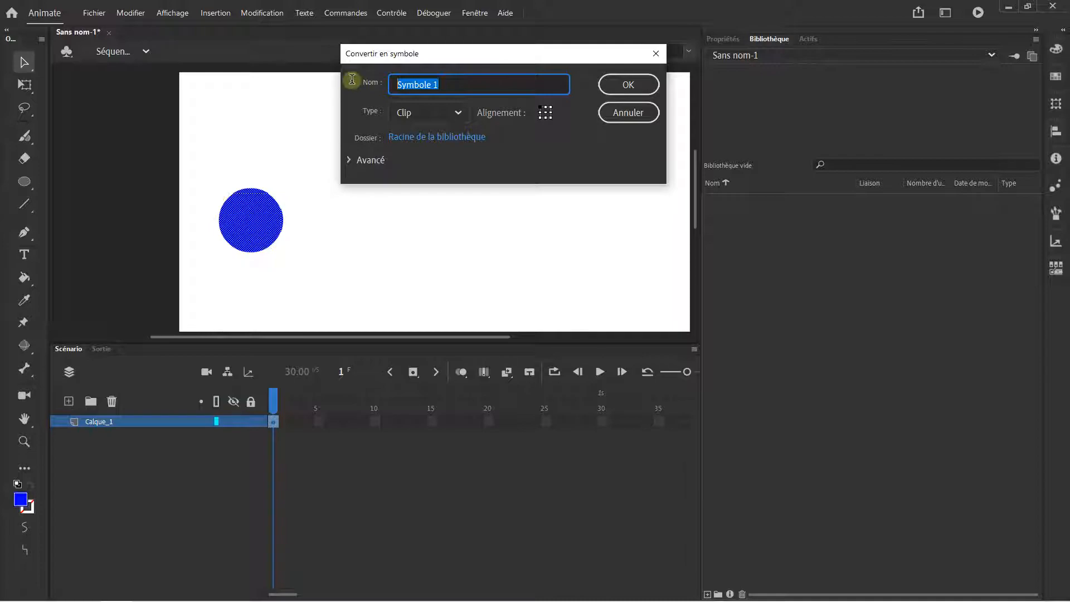
pyautogui.press('capslock')
pyautogui.write('C')
pyautogui.press('capslock')
pyautogui.write('e')
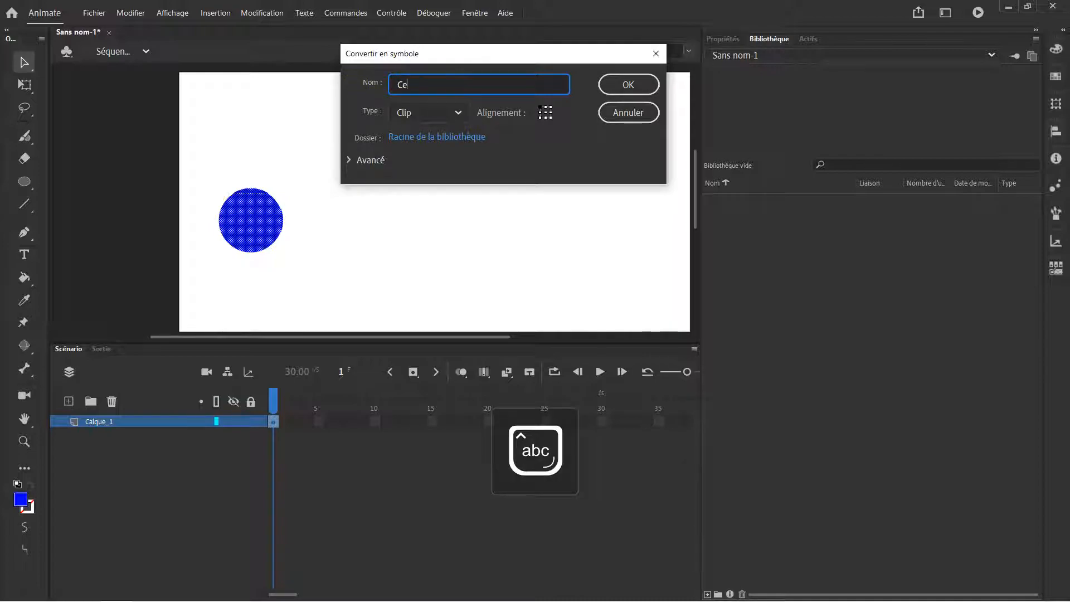
pyautogui.write('rck')
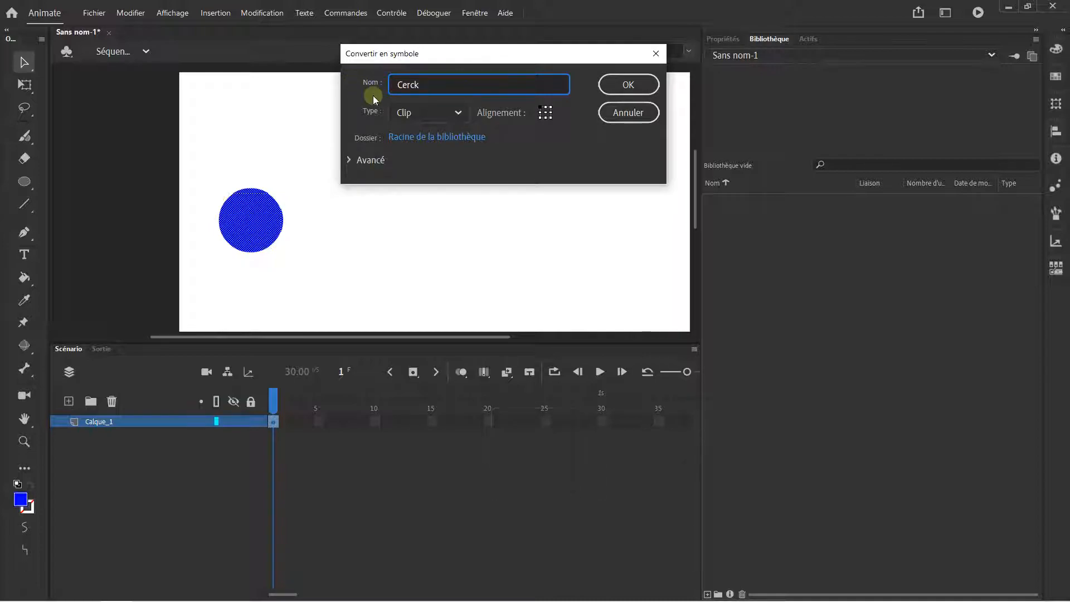
pyautogui.press('BackSpace')
pyautogui.write('le')
pyautogui.click(423, 112)
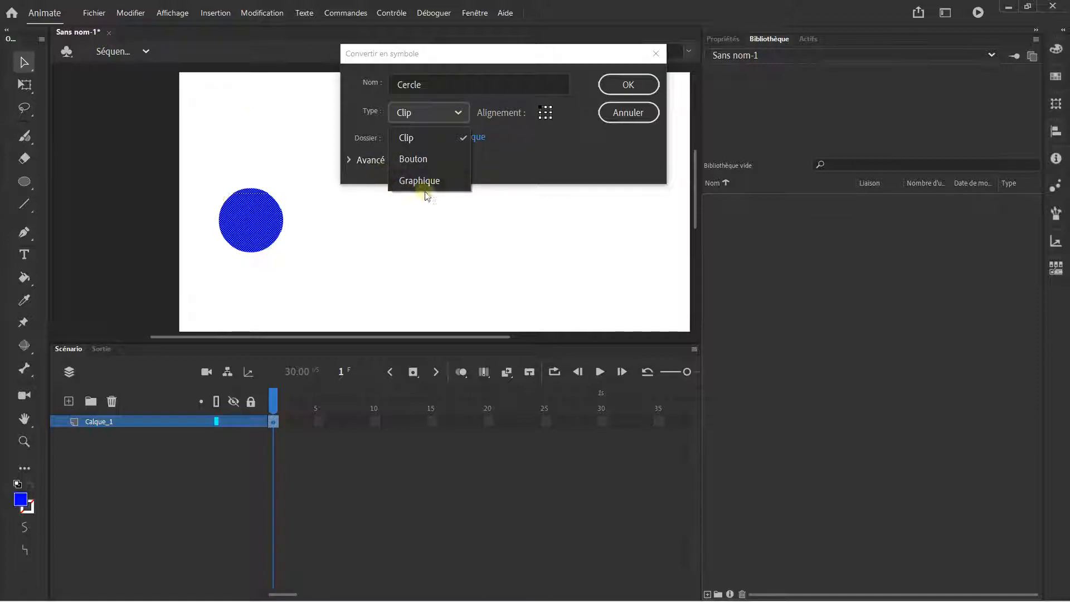
pyautogui.click(416, 139)
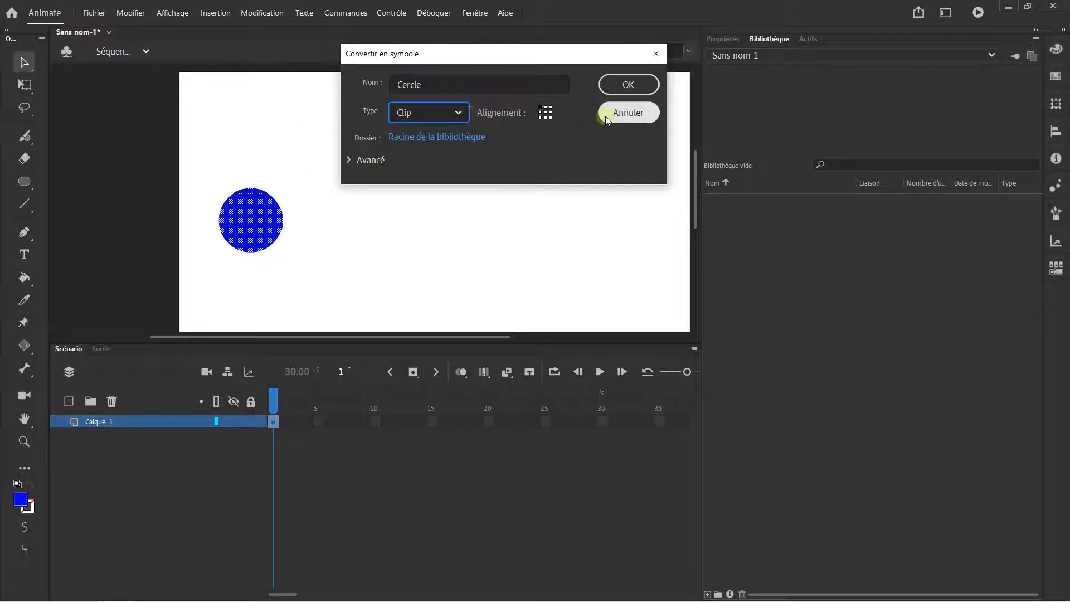
pyautogui.click(629, 92)
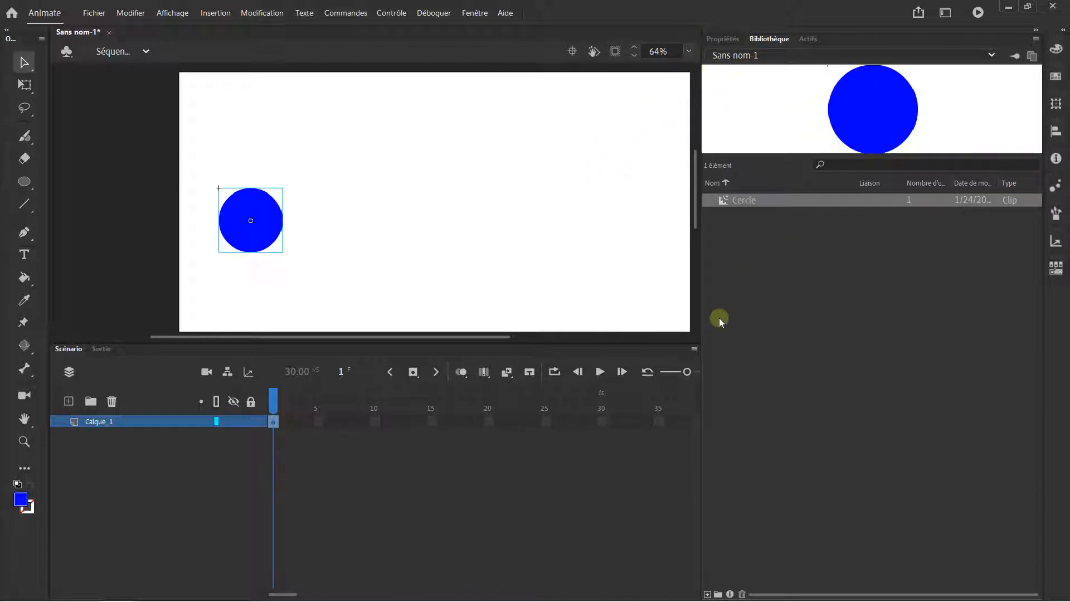
# Insert a keyframe at frame 30 of Calque_1 and create a classic tween between frames 1 and 30
pyautogui.click(603, 422)
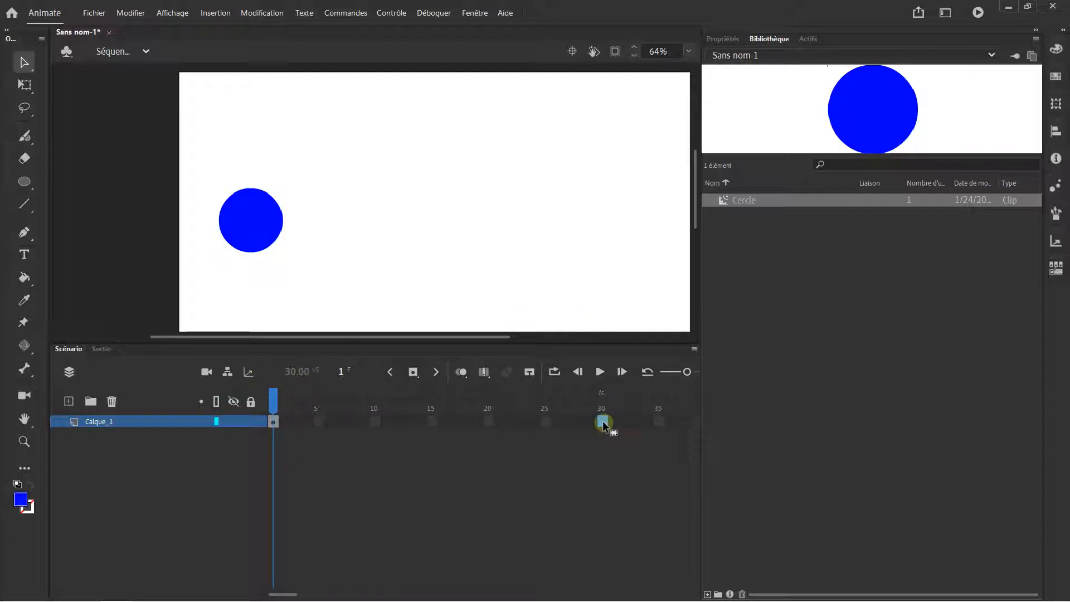
pyautogui.rightClick(603, 422)
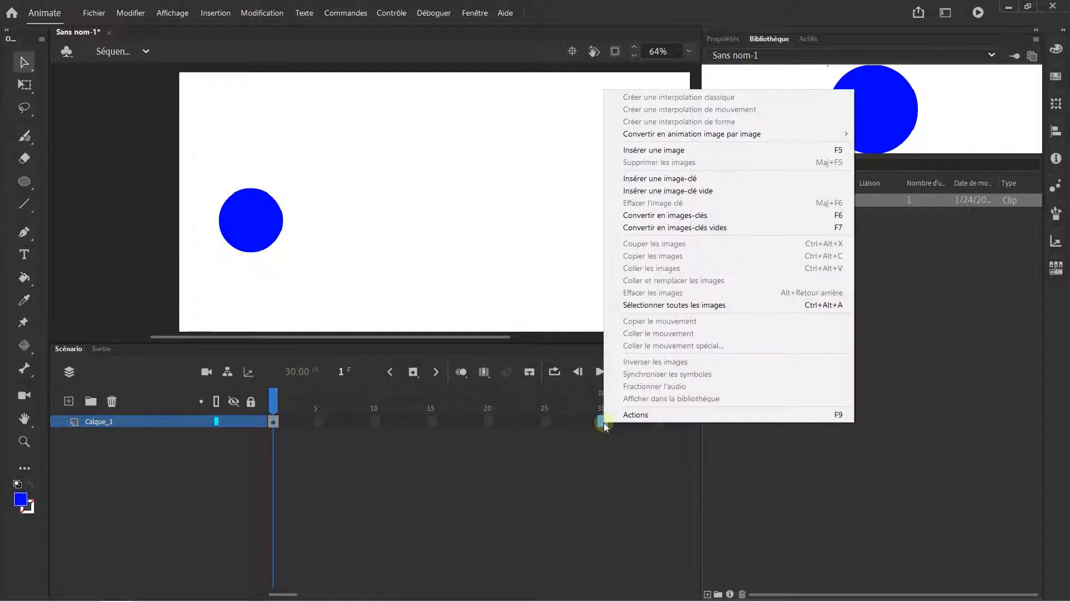
pyautogui.click(663, 179)
pyautogui.rightClick(502, 425)
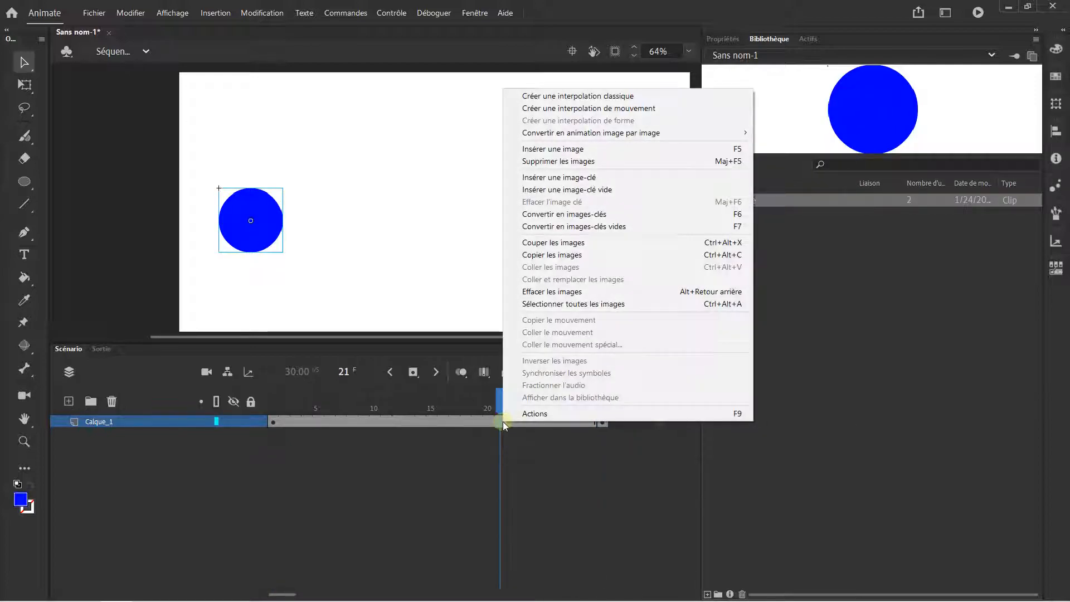
pyautogui.click(596, 99)
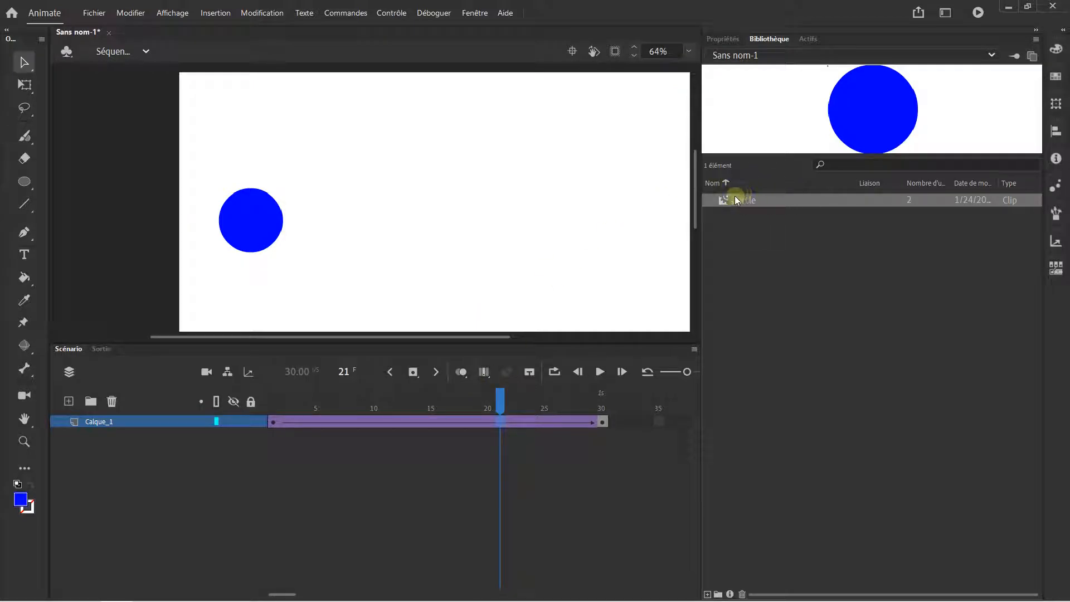
# Move the circle at frame 30 to the right side of the canvas and play the tween from frame 1
pyautogui.moveTo(498, 406); pyautogui.dragTo(613, 393)
pyautogui.moveTo(251, 220); pyautogui.dragTo(583, 216)
pyautogui.moveTo(602, 400); pyautogui.dragTo(210, 401)
pyautogui.press('Return')
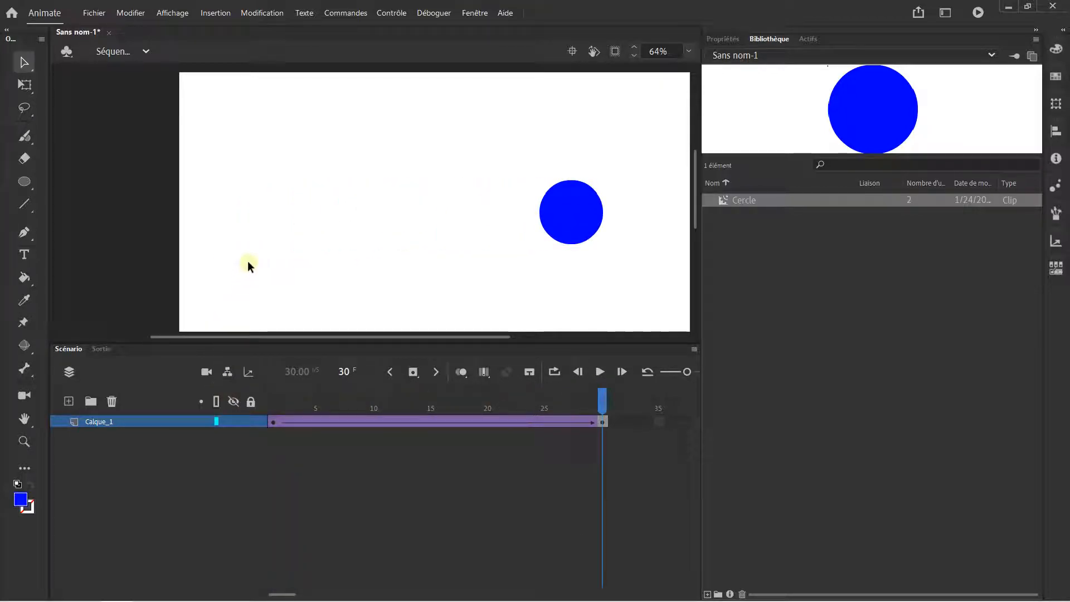
pyautogui.moveTo(493, 132); pyautogui.dragTo(492, 157)
# Add the layer Calque_2 and draw a blue upright primitive rectangle about 80 by 169 px left of the circle
pyautogui.click(65, 403)
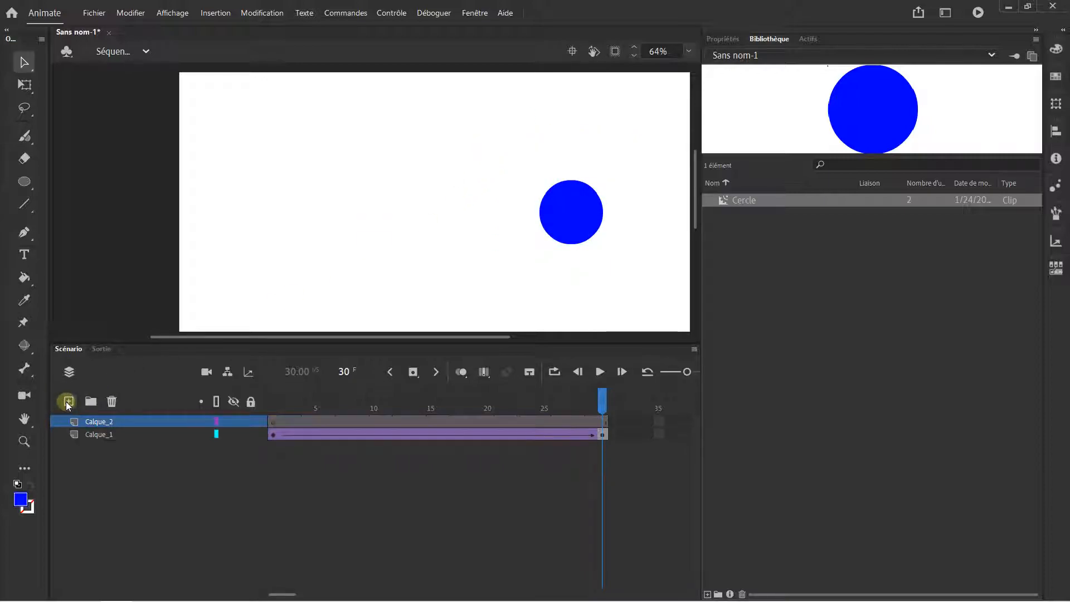
pyautogui.click(24, 181)
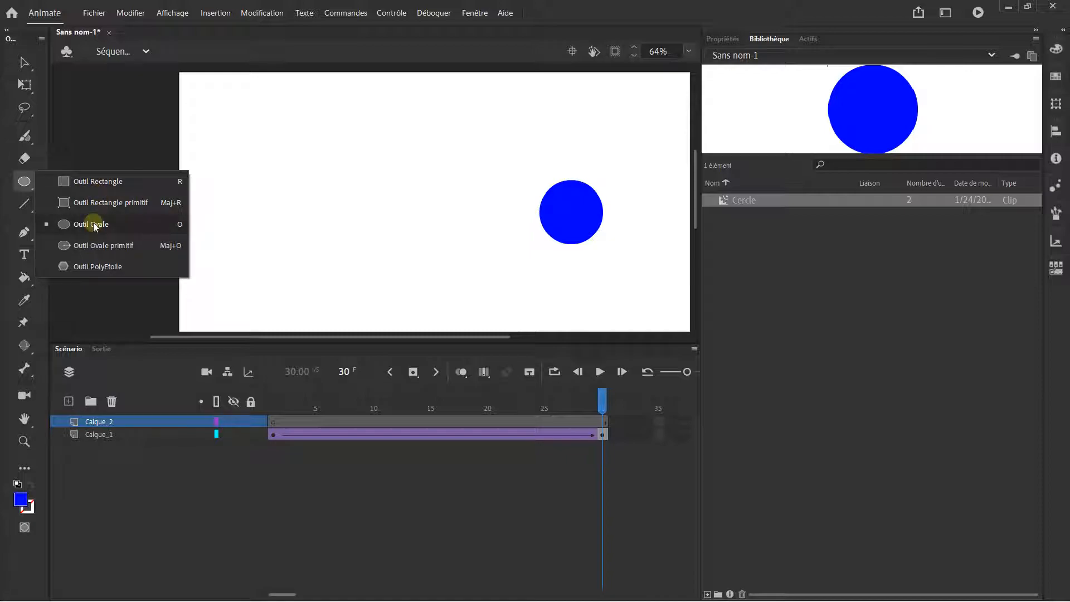
pyautogui.click(93, 187)
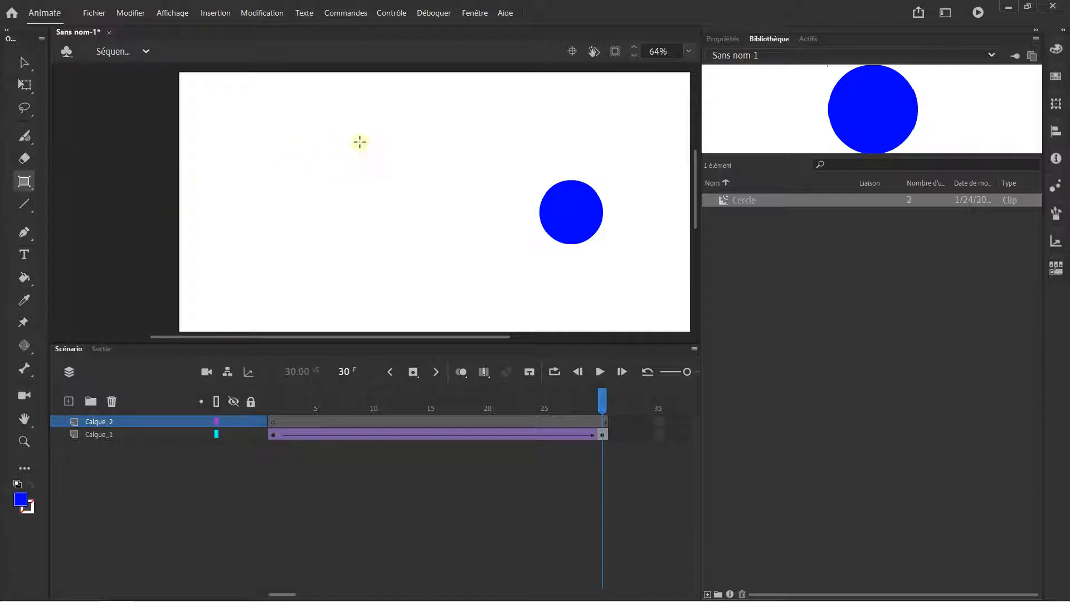
pyautogui.scroll(2, 357, 141)
pyautogui.moveTo(277, 147); pyautogui.dragTo(332, 261)
# Round the primitive rectangle's corners fully, to a radius of about 40, so it forms a capsule shape
pyautogui.click(21, 68)
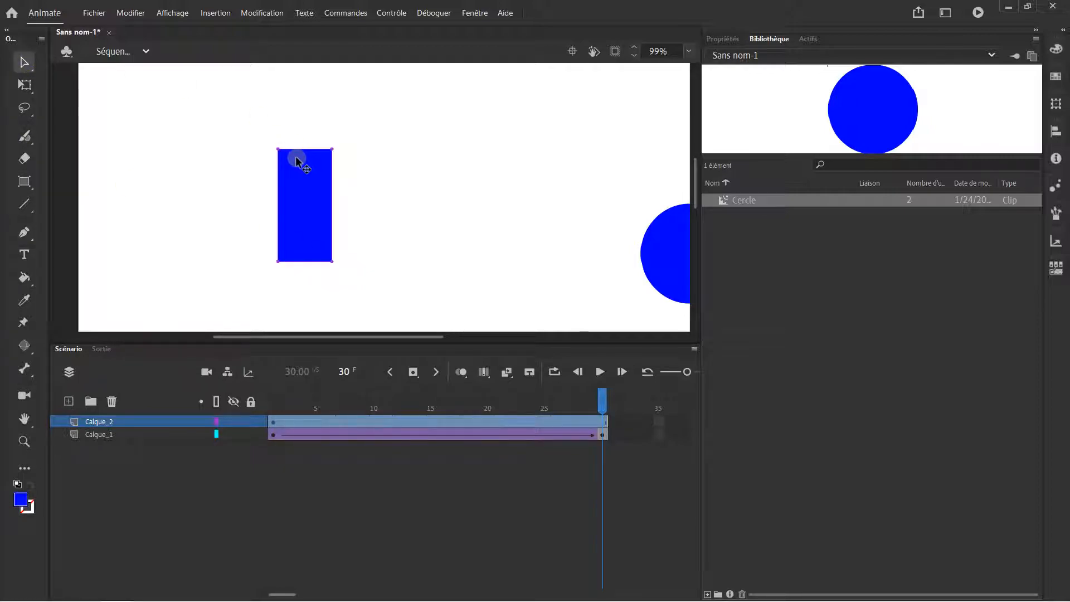
pyautogui.moveTo(277, 151); pyautogui.dragTo(277, 179)
pyautogui.scroll(1, 297, 192)
pyautogui.scroll(-2, 297, 191)
pyautogui.scroll(2, 299, 189)
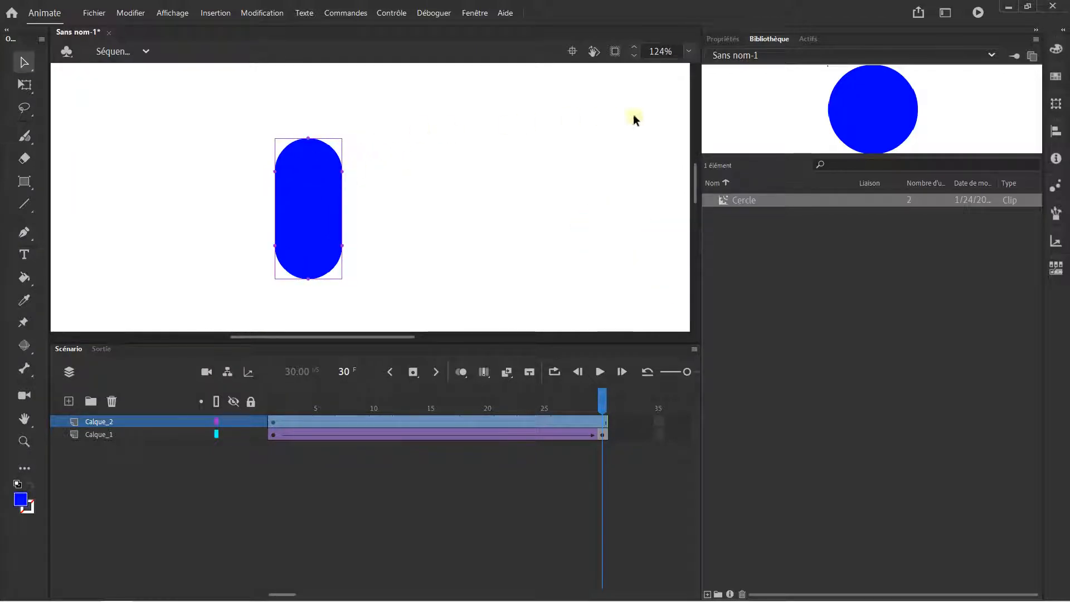
# Try a red #FF0000 fill on the rounded rectangle and restore the blue #0000FF fill
pyautogui.click(725, 39)
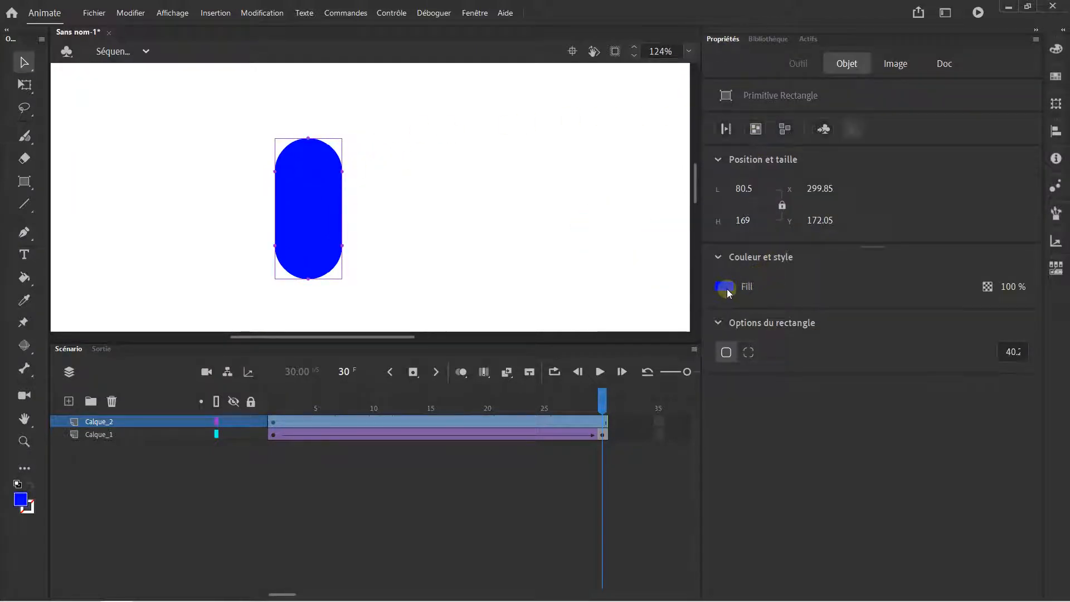
pyautogui.click(726, 287)
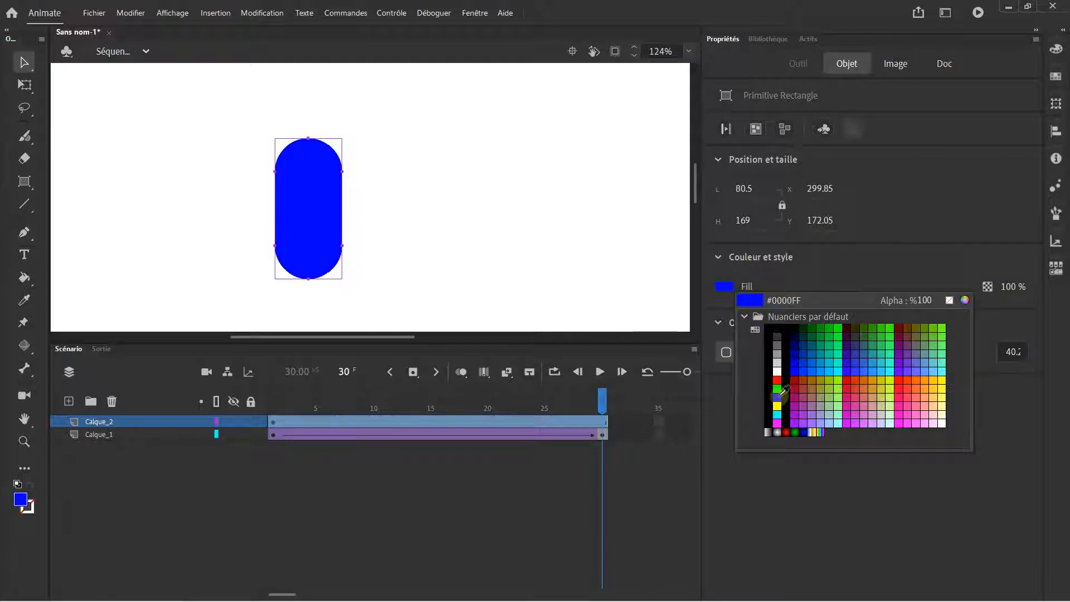
pyautogui.click(777, 380)
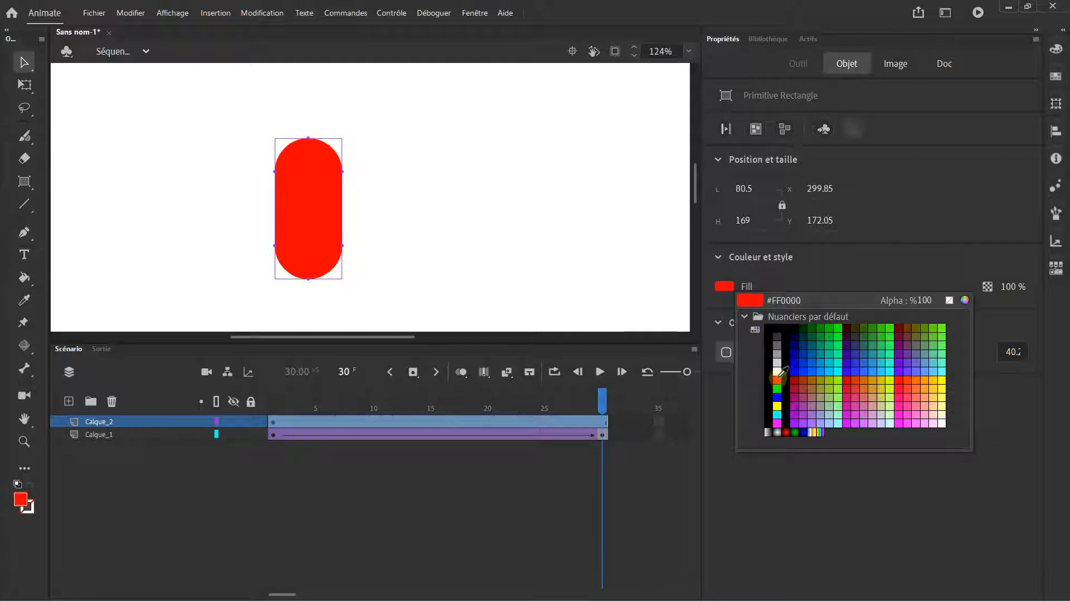
pyautogui.click(796, 354)
pyautogui.click(734, 290)
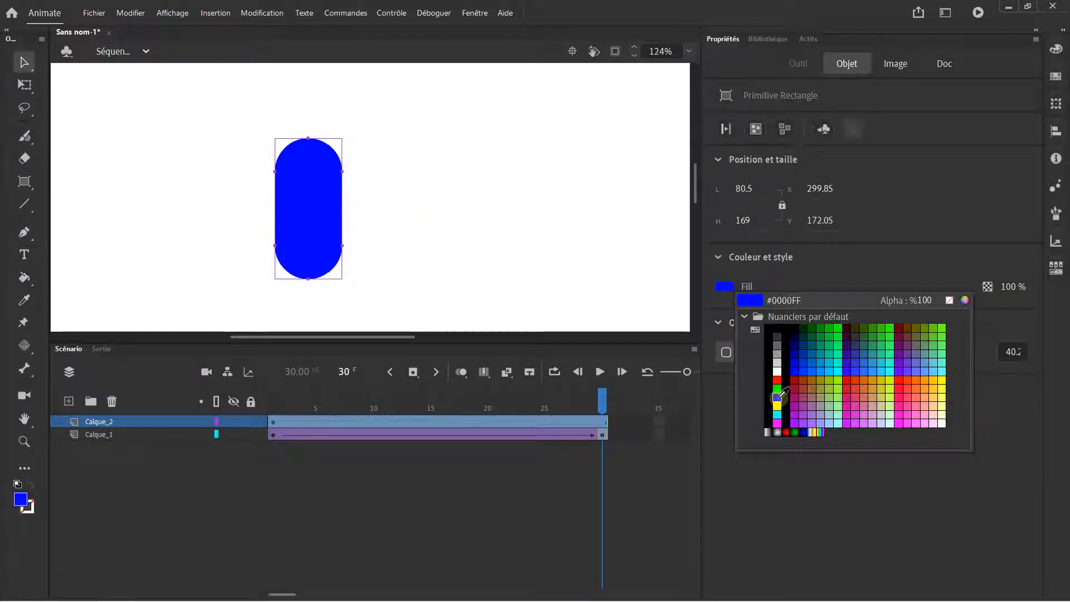
pyautogui.click(800, 369)
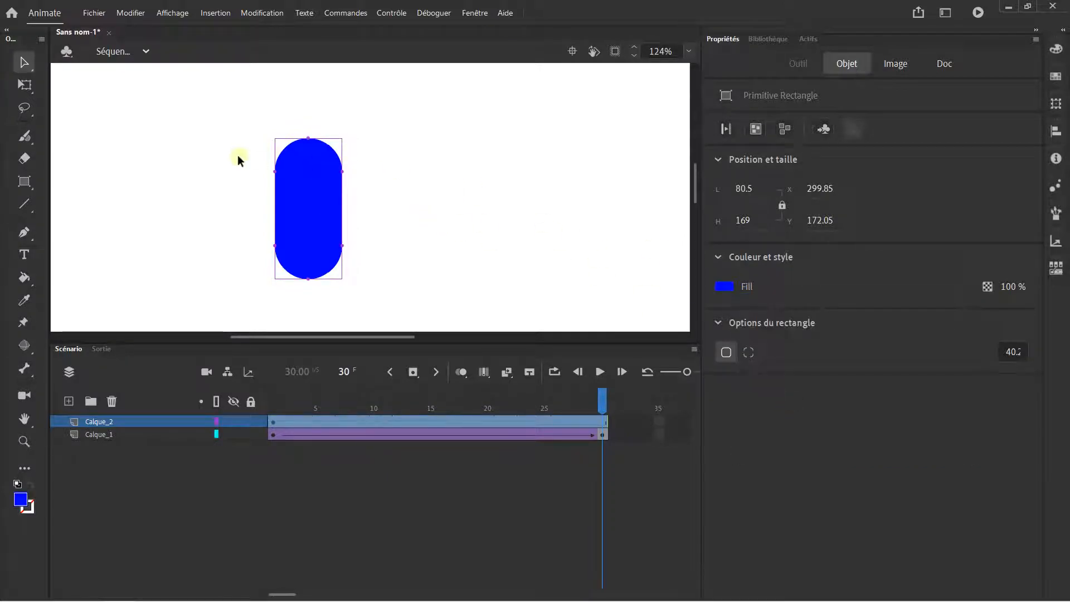
# Convert the rounded rectangle into a Clip symbol named Corps and view it in the library
pyautogui.rightClick(305, 191)
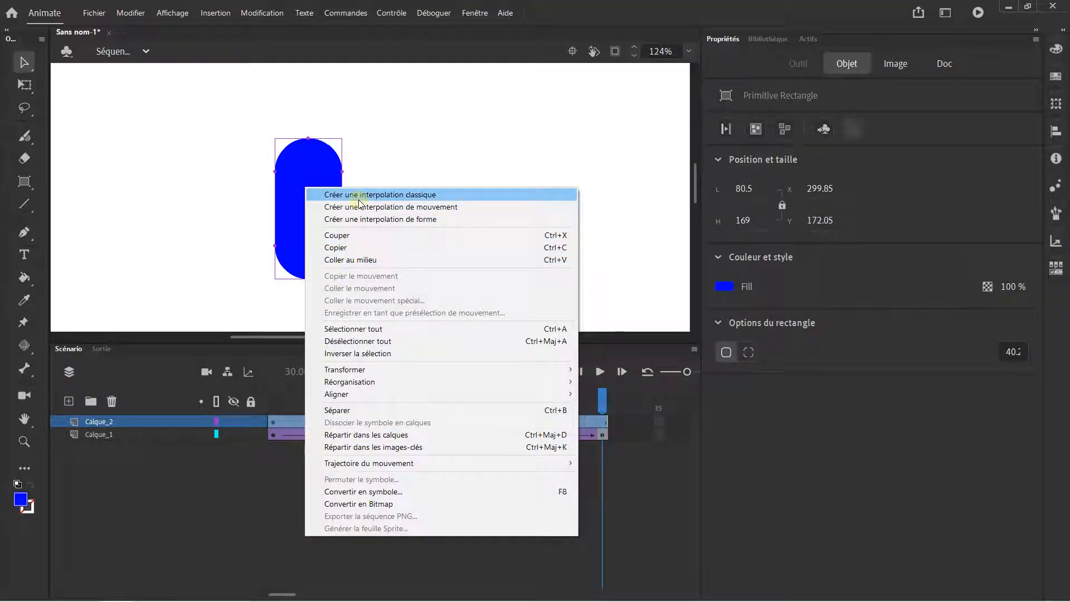
pyautogui.click(368, 492)
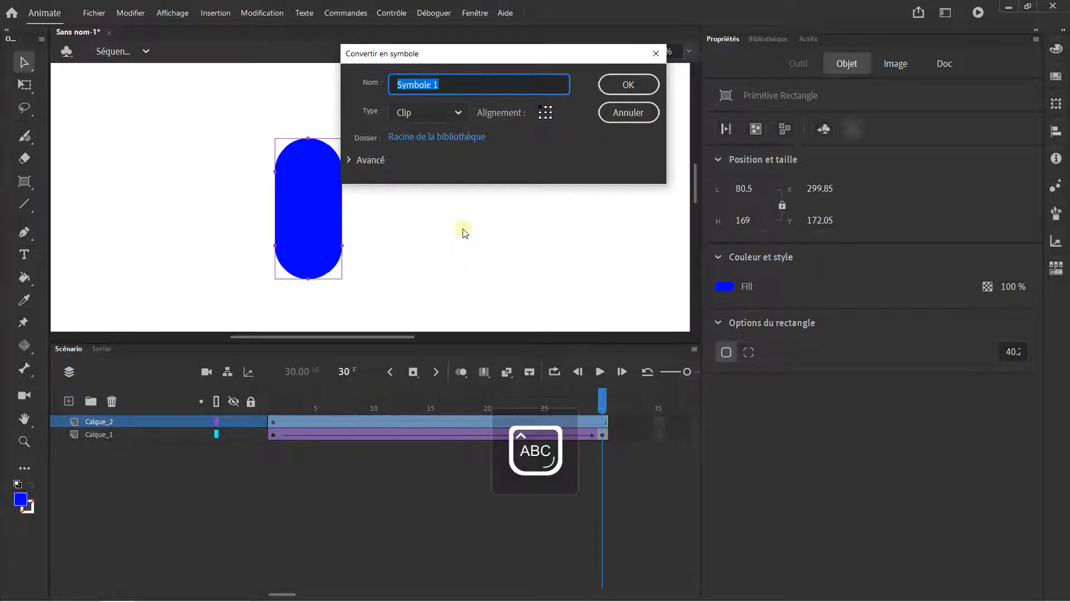
pyautogui.write('Corps paip')
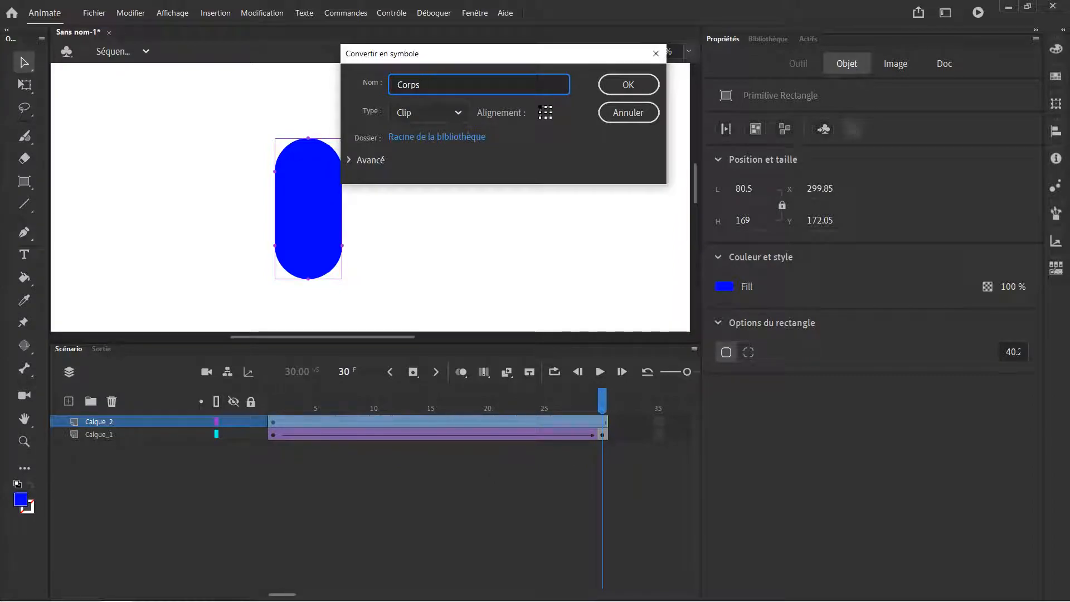
pyautogui.press('Return')
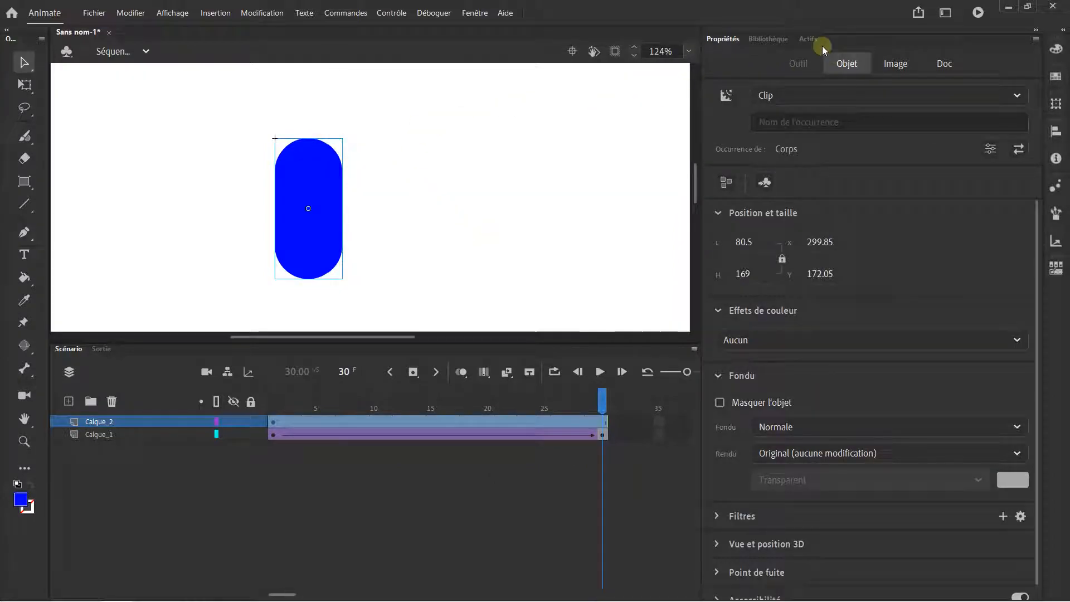
pyautogui.click(777, 40)
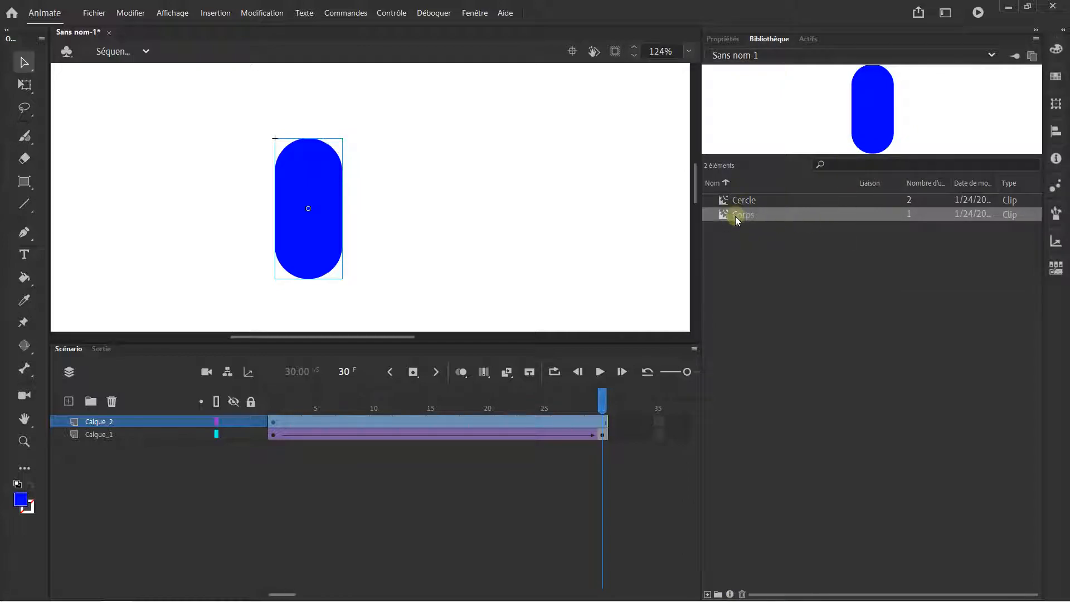
# Draw a rounded primitive rectangle about 77 by 212 px against the blue body's right side and fill it with red
pyautogui.click(26, 181)
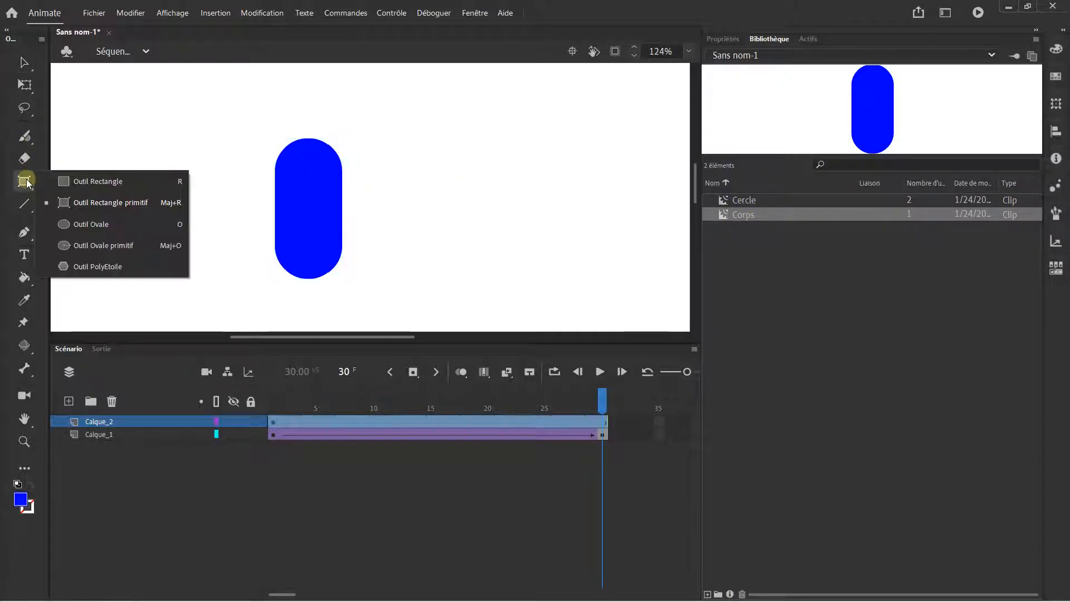
pyautogui.click(98, 202)
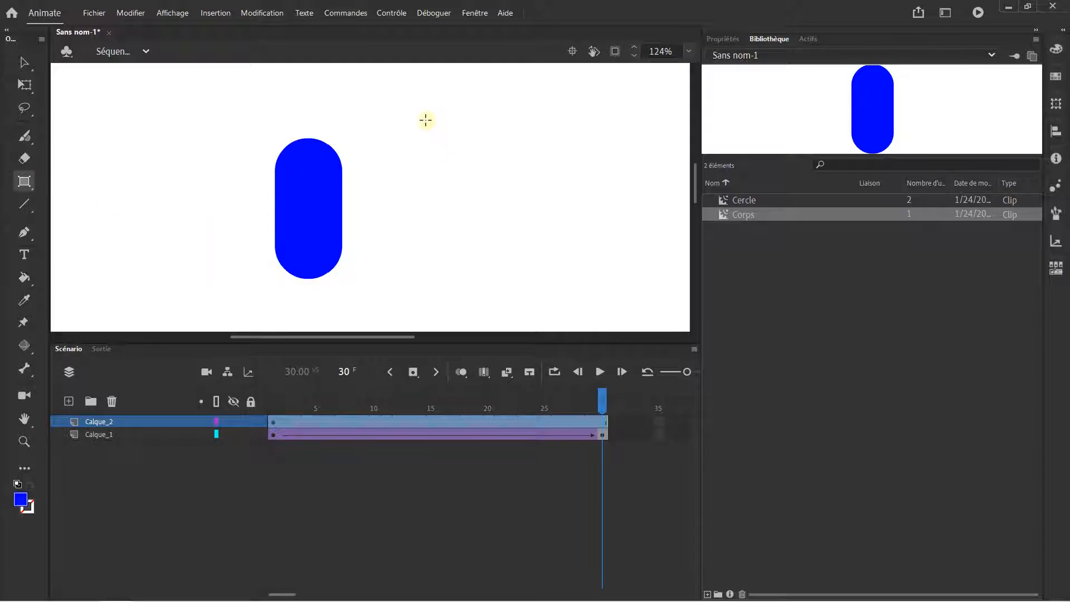
pyautogui.moveTo(401, 119)
pyautogui.mouseDown()
pyautogui.moveTo(346, 234)
pyautogui.moveTo(338, 297)
pyautogui.mouseUp()
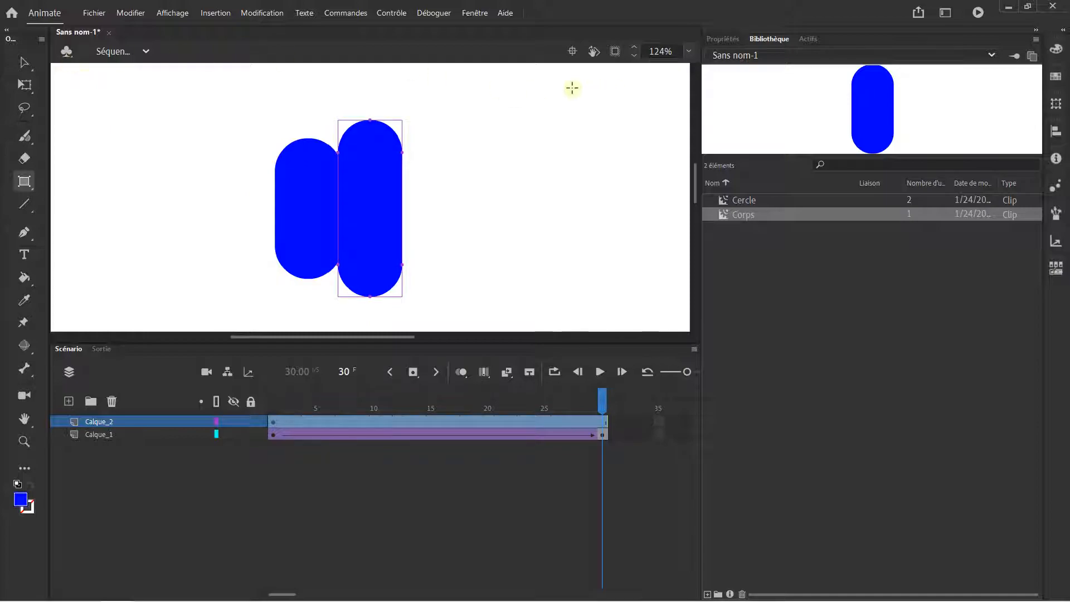
pyautogui.click(718, 38)
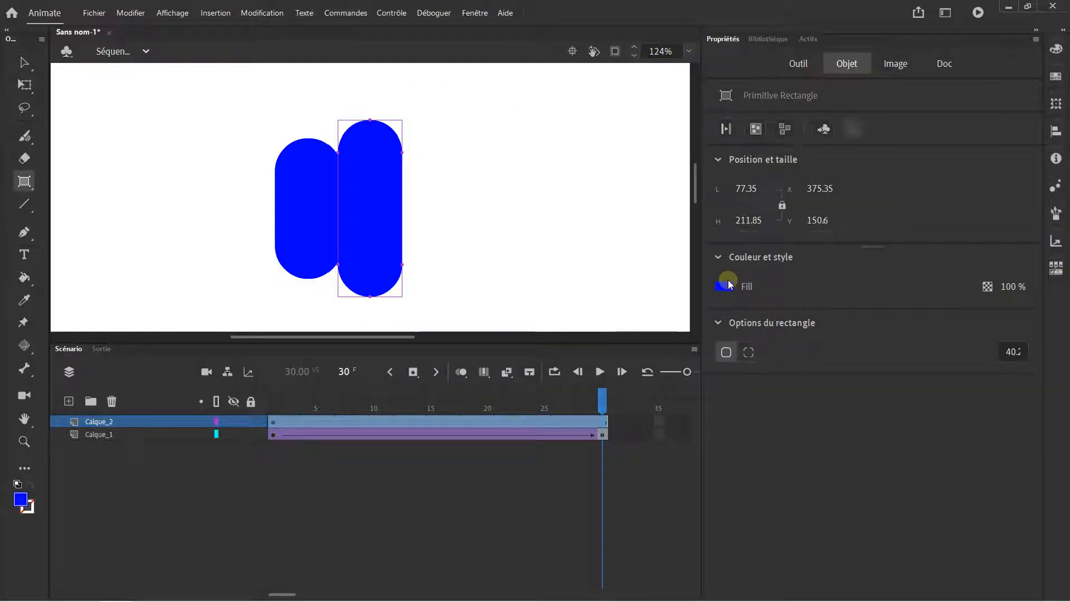
pyautogui.click(726, 287)
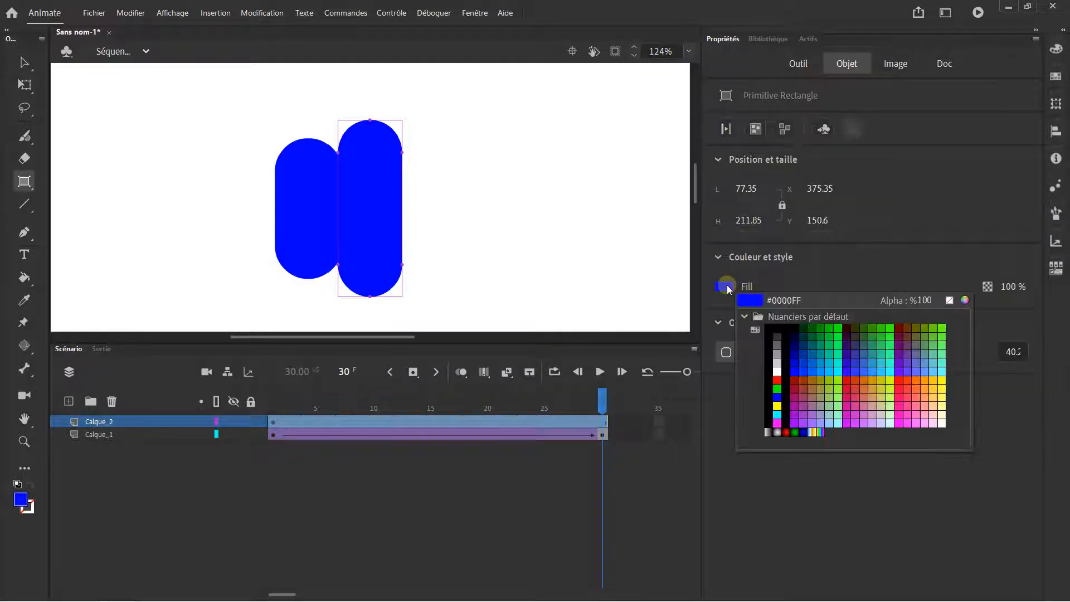
pyautogui.click(778, 380)
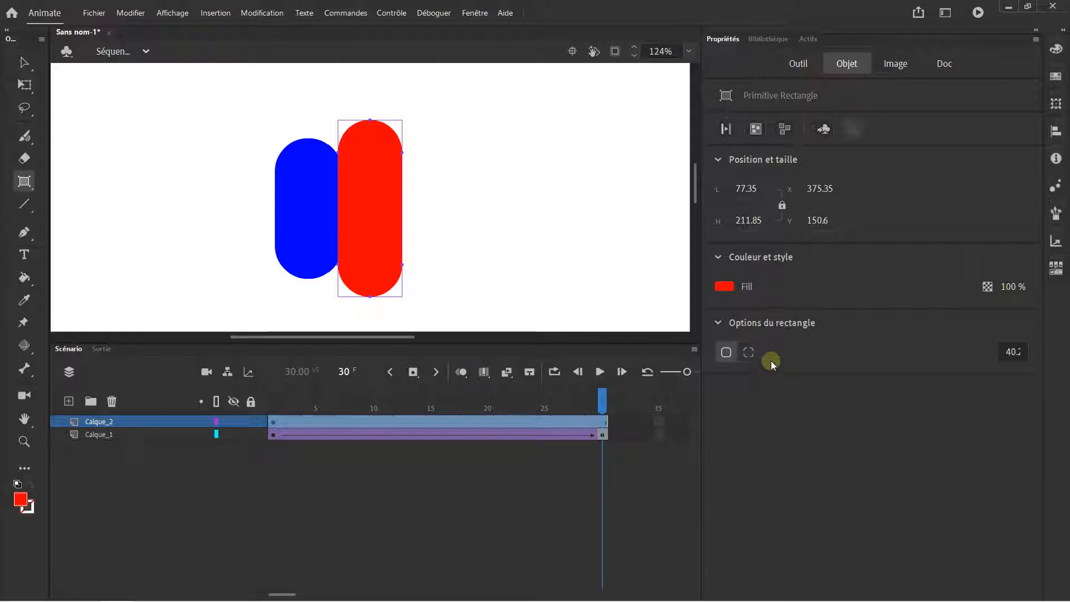
# Break the red primitive apart into an editable shape and bend its outer right edge inward into a concave curve
pyautogui.click(785, 130)
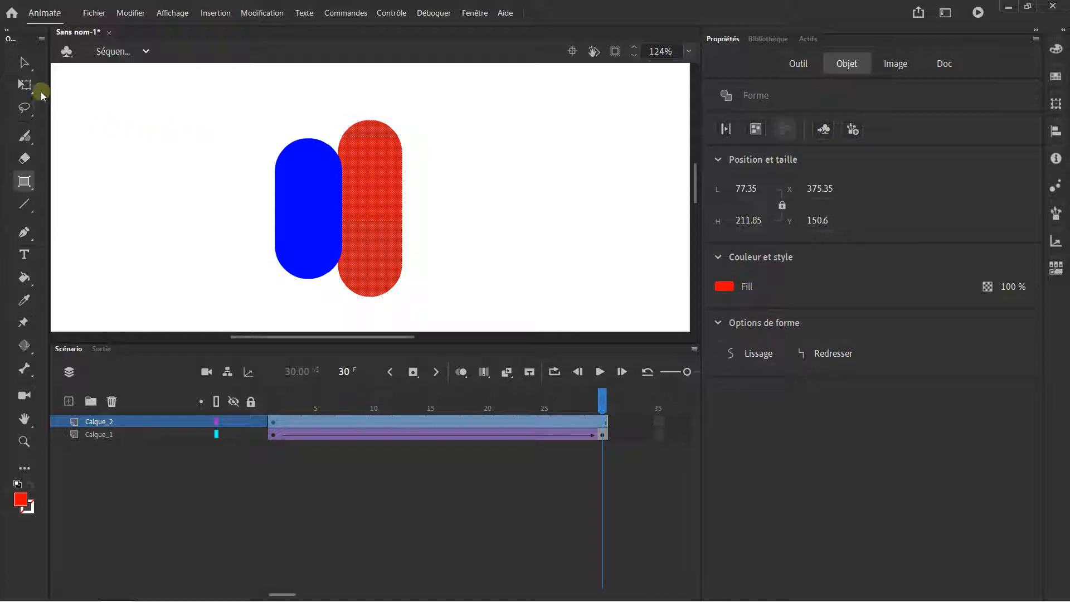
pyautogui.click(25, 61)
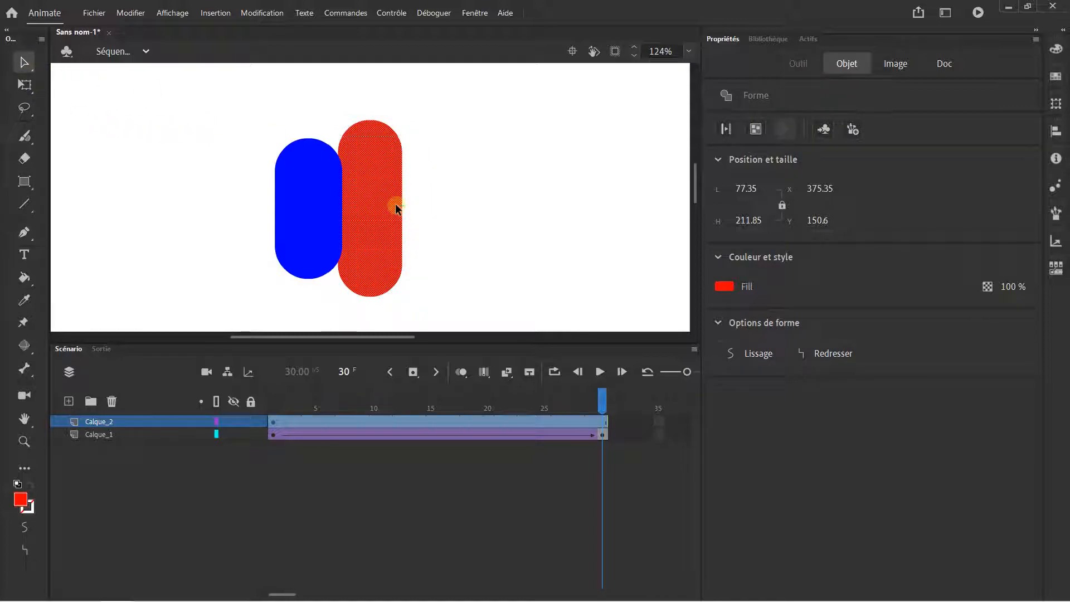
pyautogui.click(407, 173)
pyautogui.moveTo(399, 199); pyautogui.dragTo(390, 234)
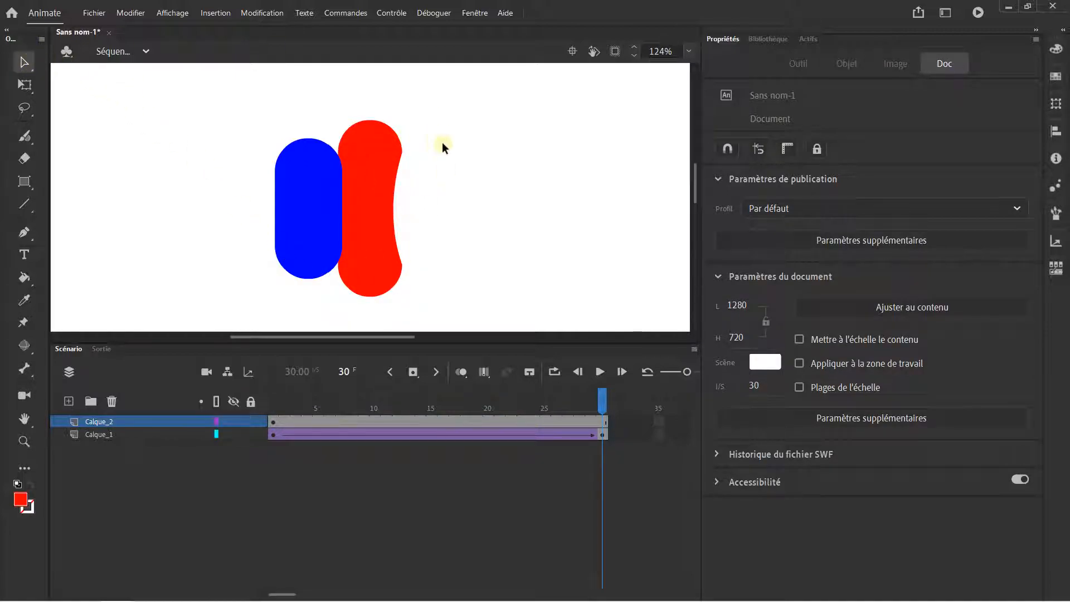
# Convert the curved red shape into a Clip symbol named Aile droite and view it in the library
pyautogui.click(384, 149)
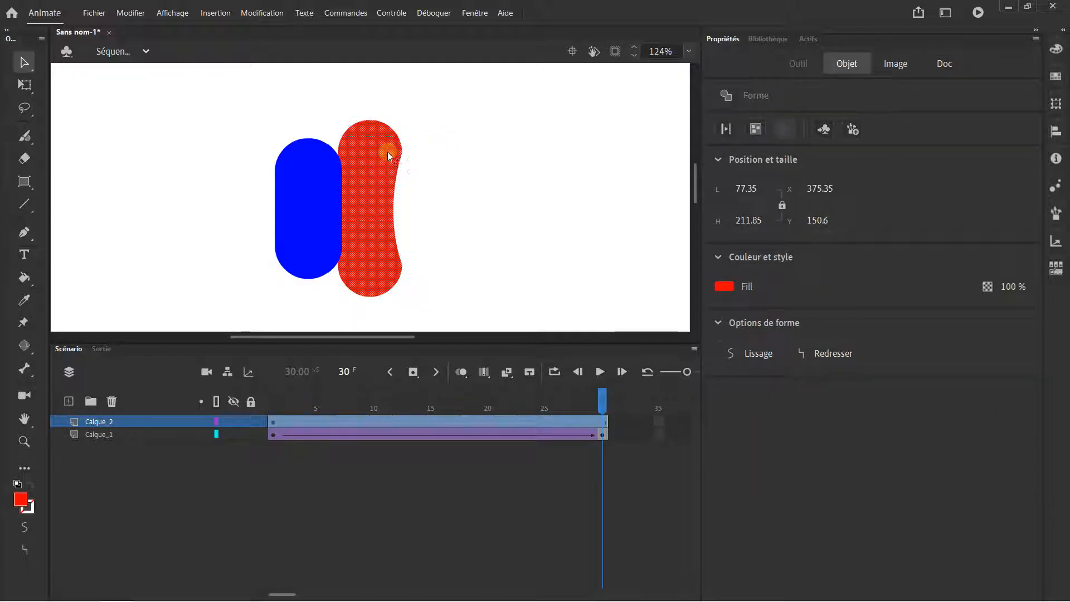
pyautogui.rightClick(386, 152)
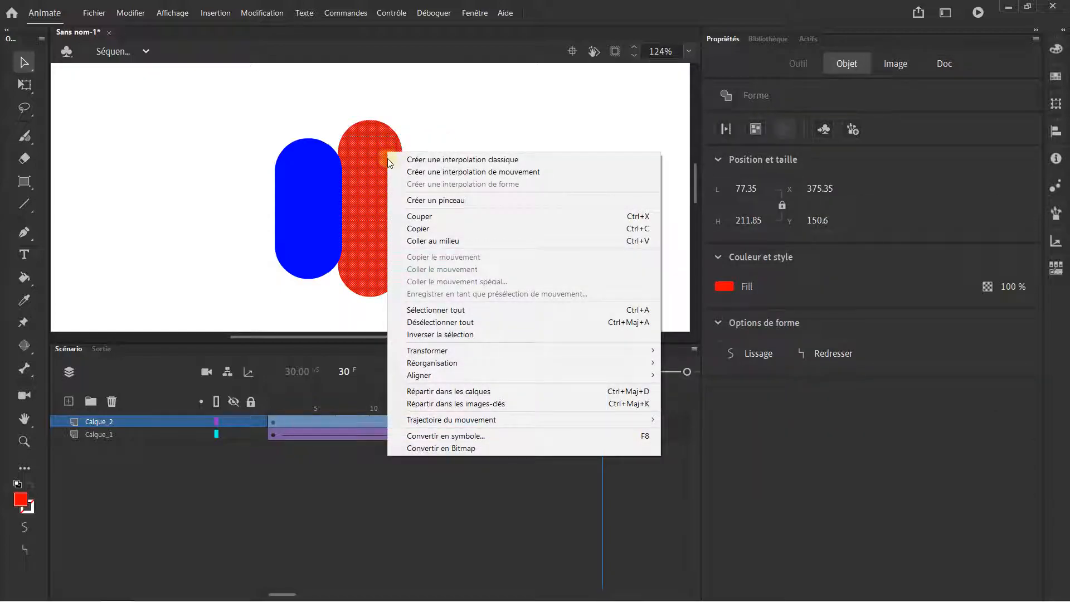
pyautogui.click(467, 437)
pyautogui.press('capslock')
pyautogui.write('A')
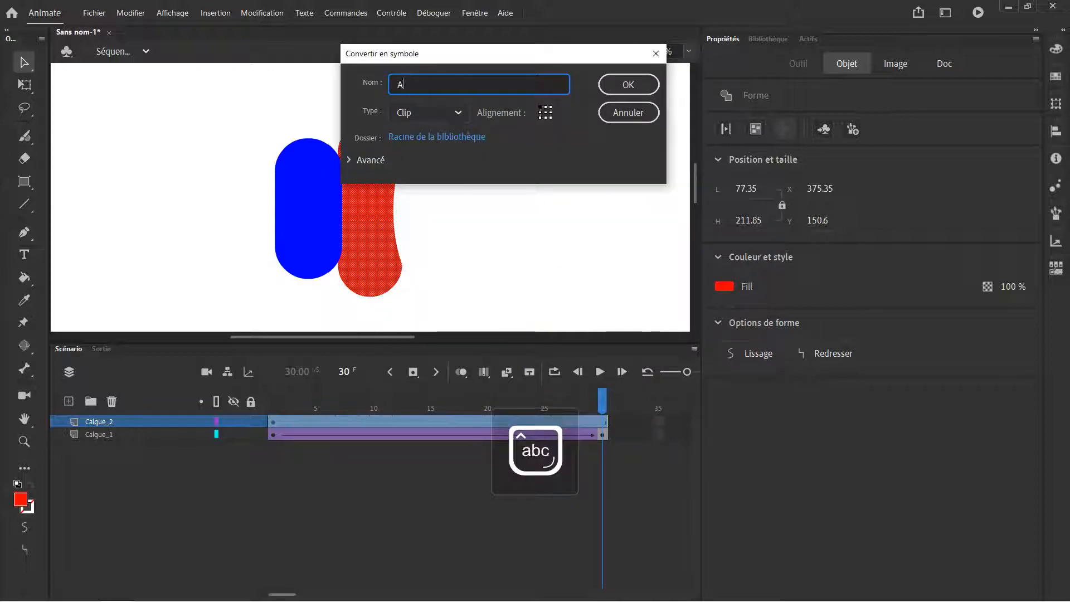
pyautogui.write('ile droite')
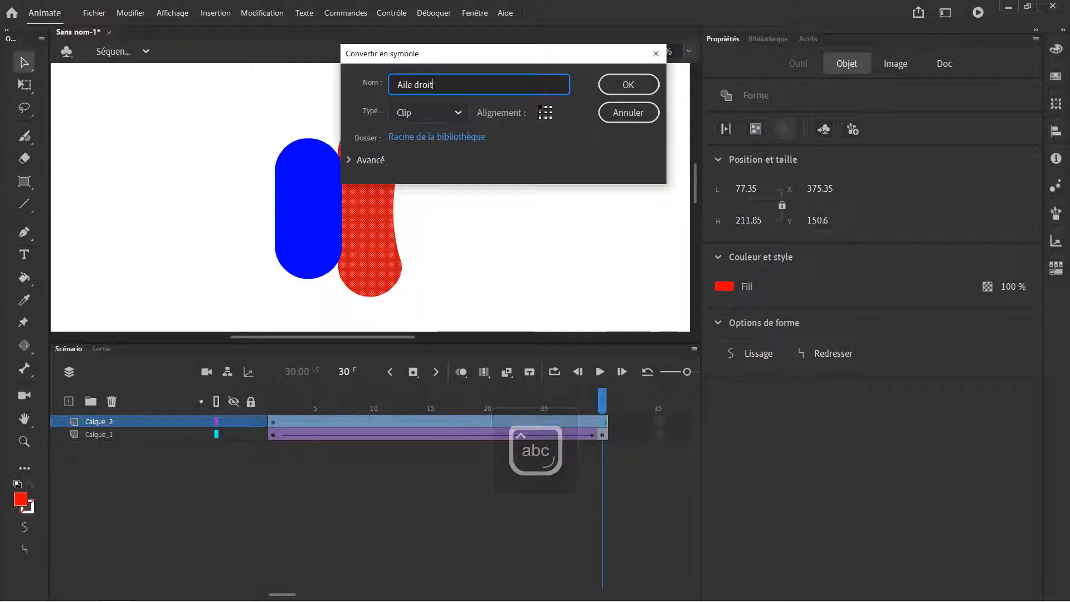
pyautogui.press('Return')
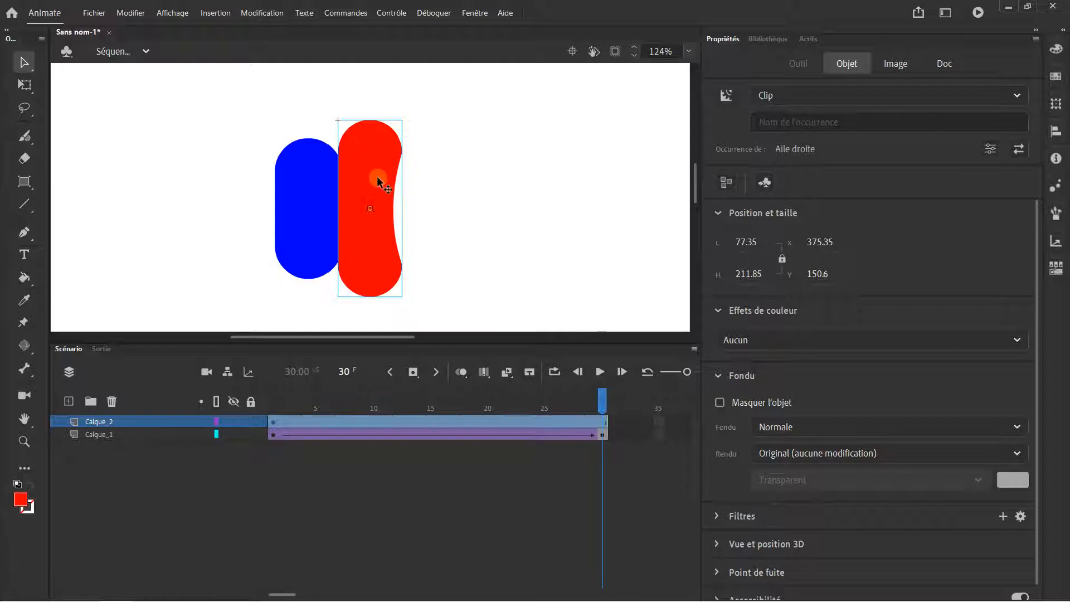
pyautogui.click(775, 39)
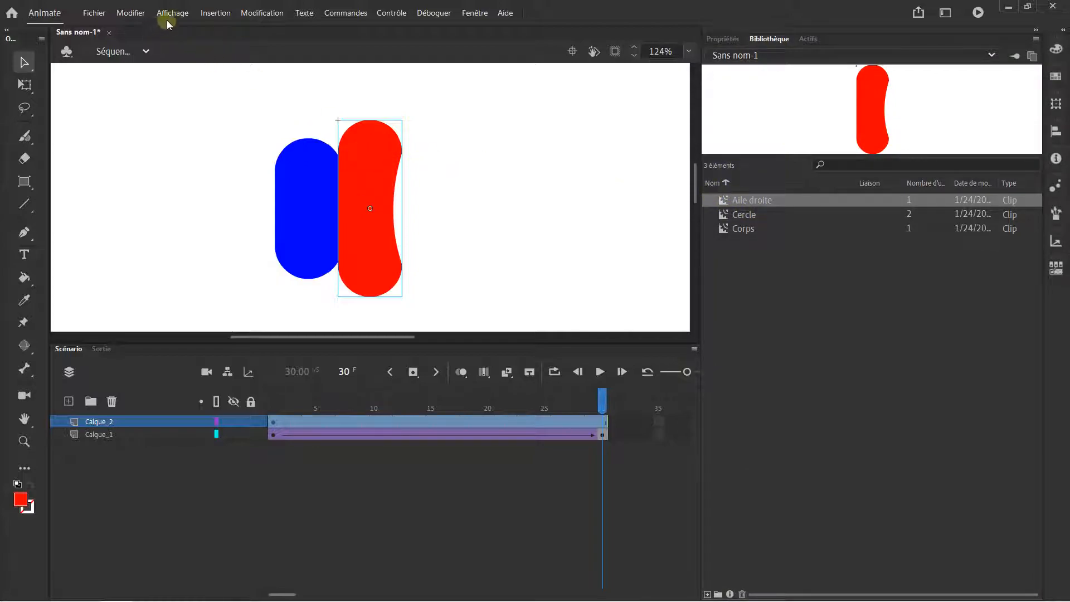
# Paste a second copy of the red wing, place it left of the blue body, and delete that copy
pyautogui.rightClick(363, 160)
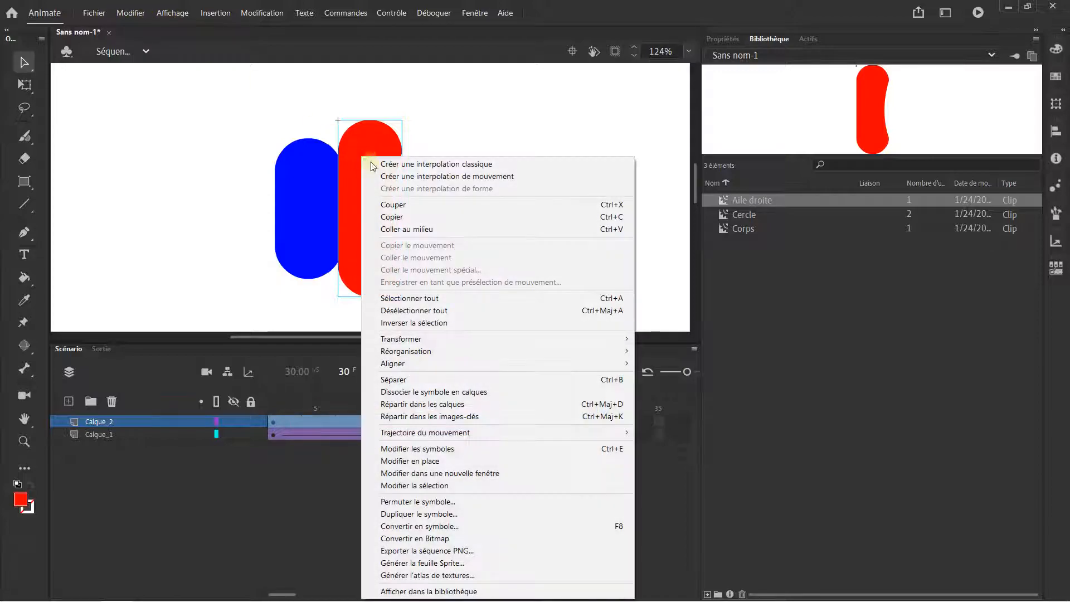
pyautogui.click(399, 223)
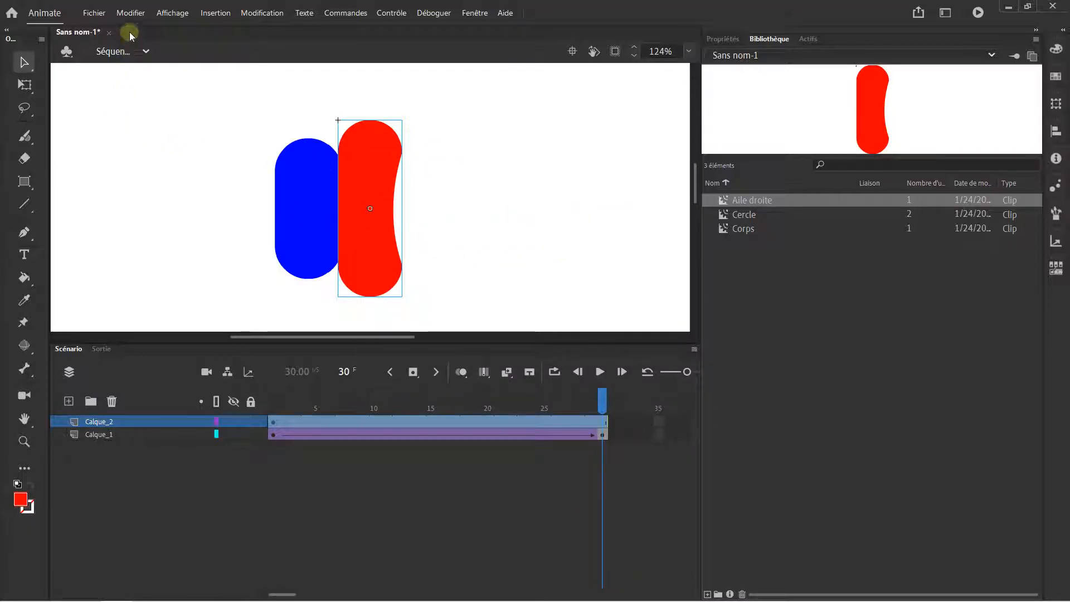
pyautogui.rightClick(120, 128)
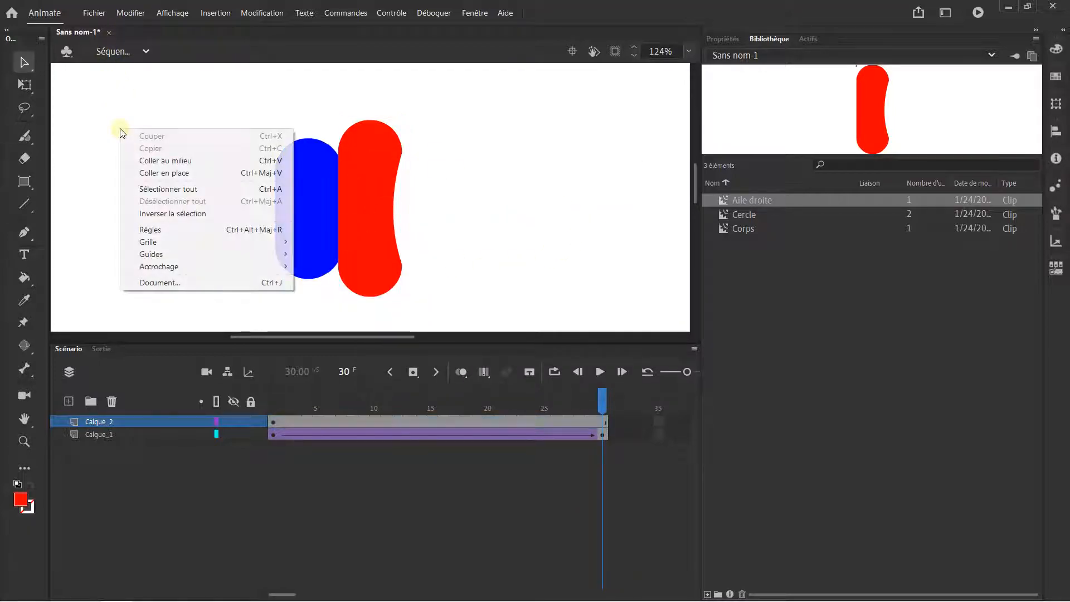
pyautogui.click(161, 162)
pyautogui.moveTo(379, 183); pyautogui.dragTo(203, 197)
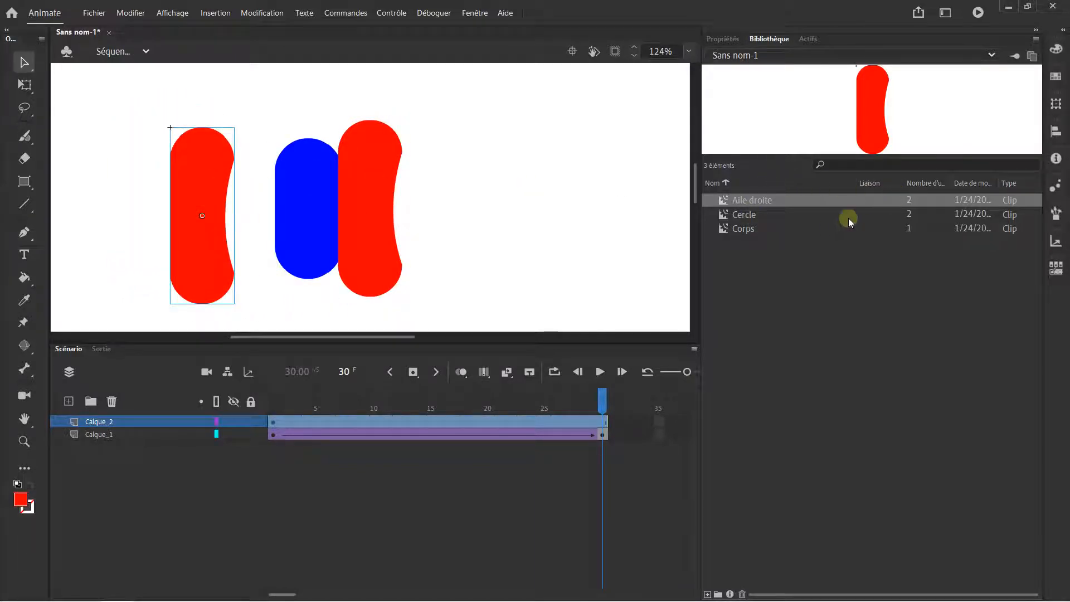
pyautogui.moveTo(210, 169)
pyautogui.mouseDown()
pyautogui.moveTo(211, 150)
pyautogui.moveTo(211, 164)
pyautogui.mouseUp()
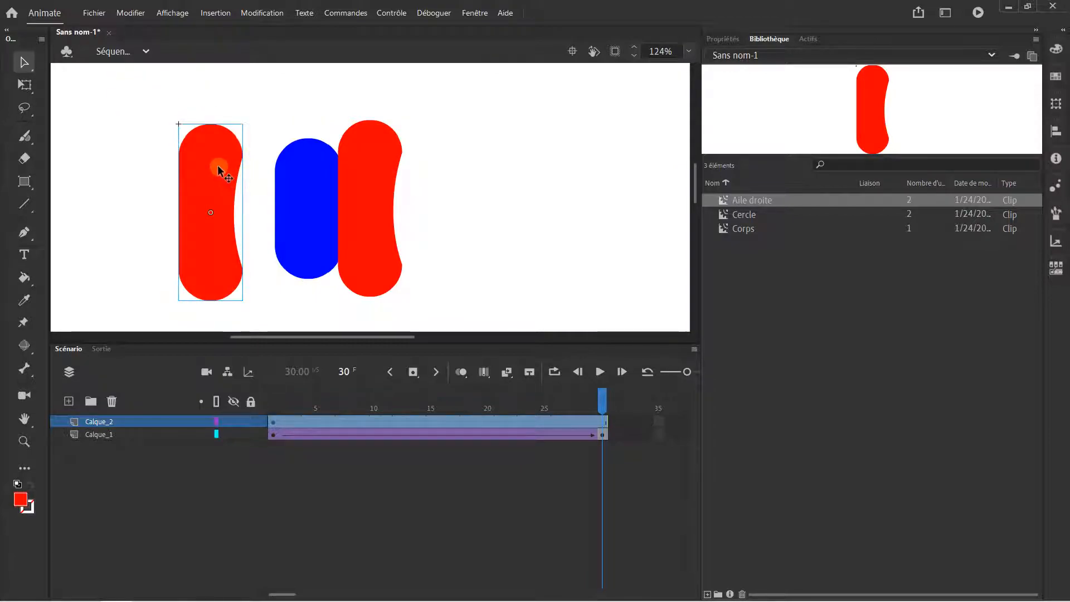
pyautogui.press('Delete')
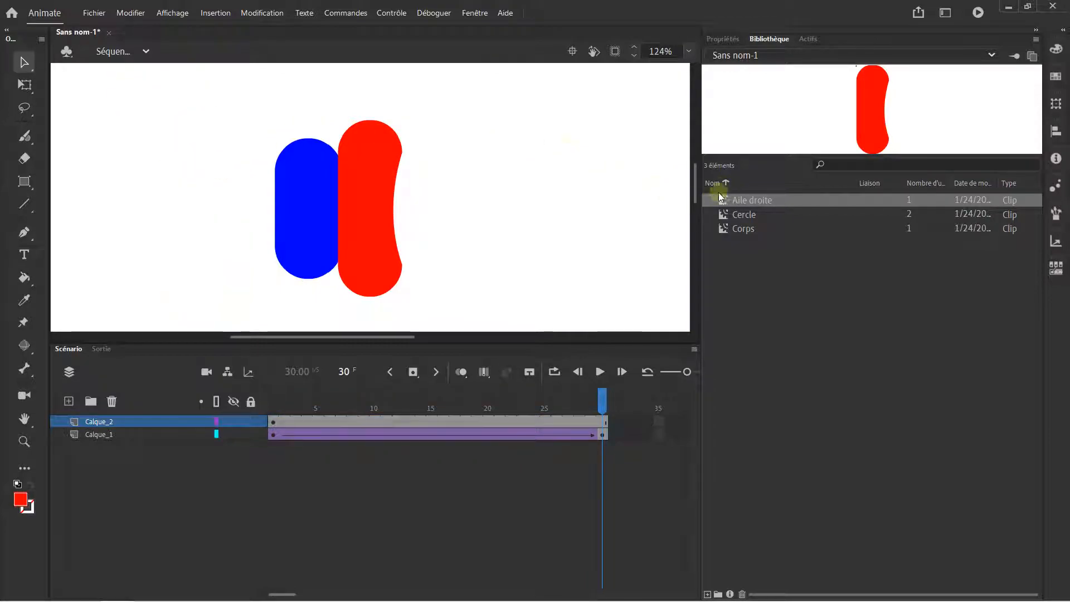
# Duplicate the library symbol Aile droite as a separate Clip symbol named Aile gauche
pyautogui.rightClick(761, 199)
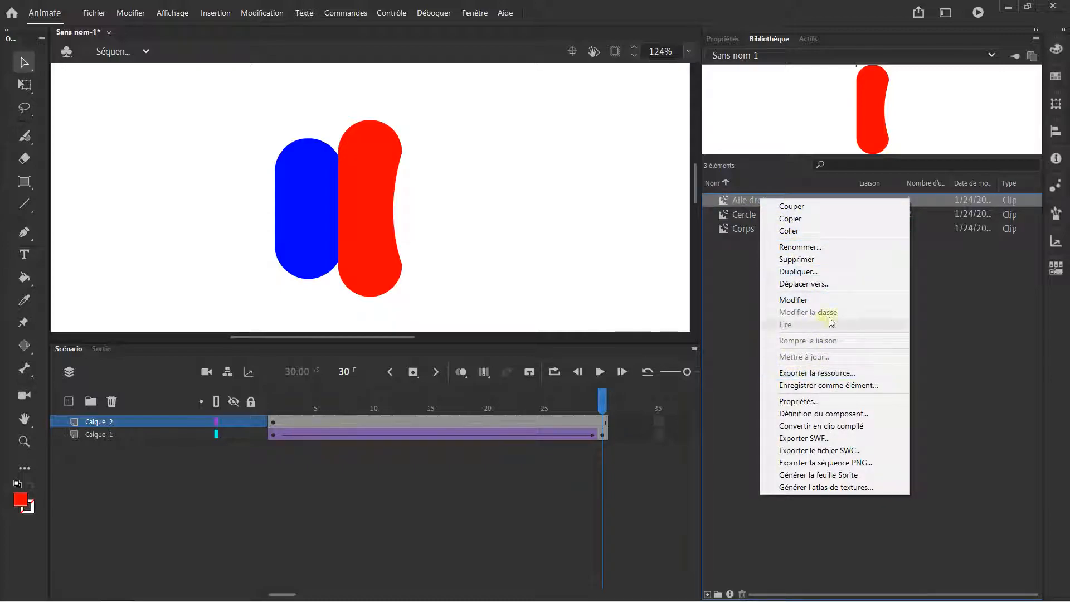
pyautogui.click(798, 272)
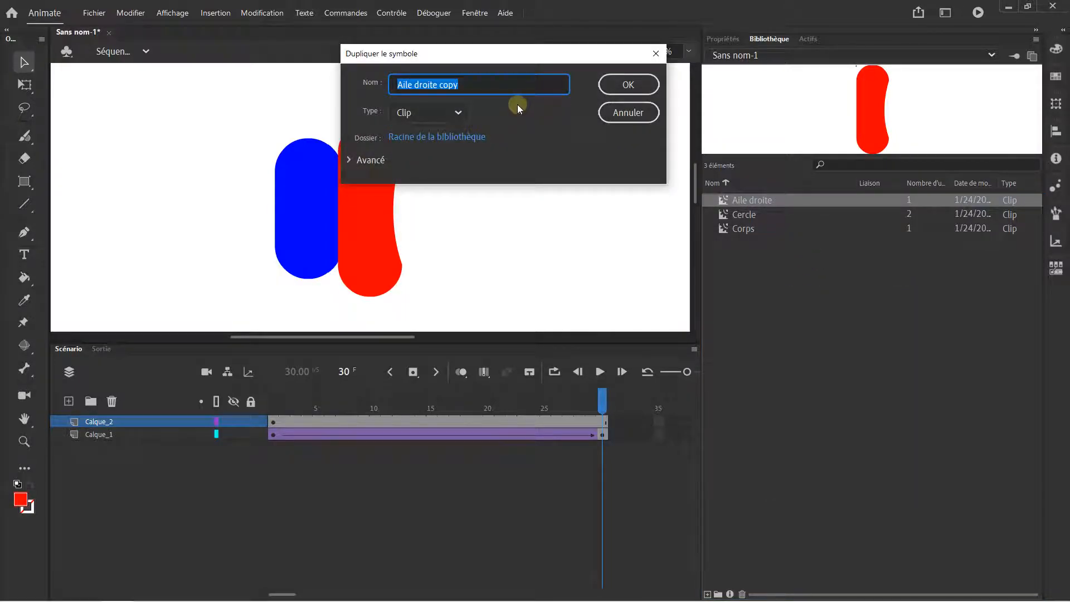
pyautogui.moveTo(507, 89); pyautogui.dragTo(423, 103)
pyautogui.write('gauche')
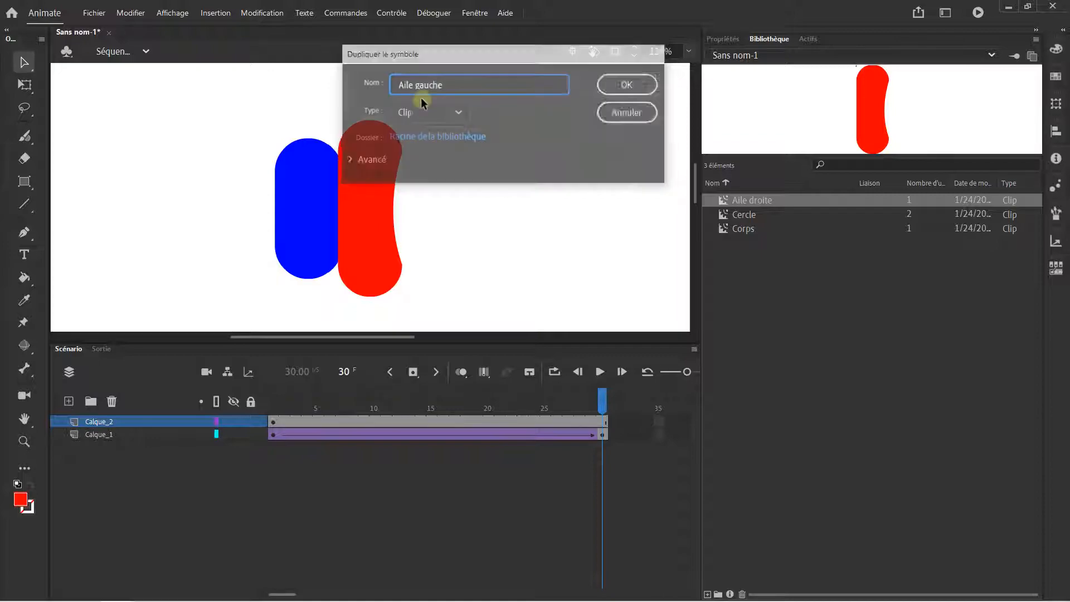
pyautogui.press('Return')
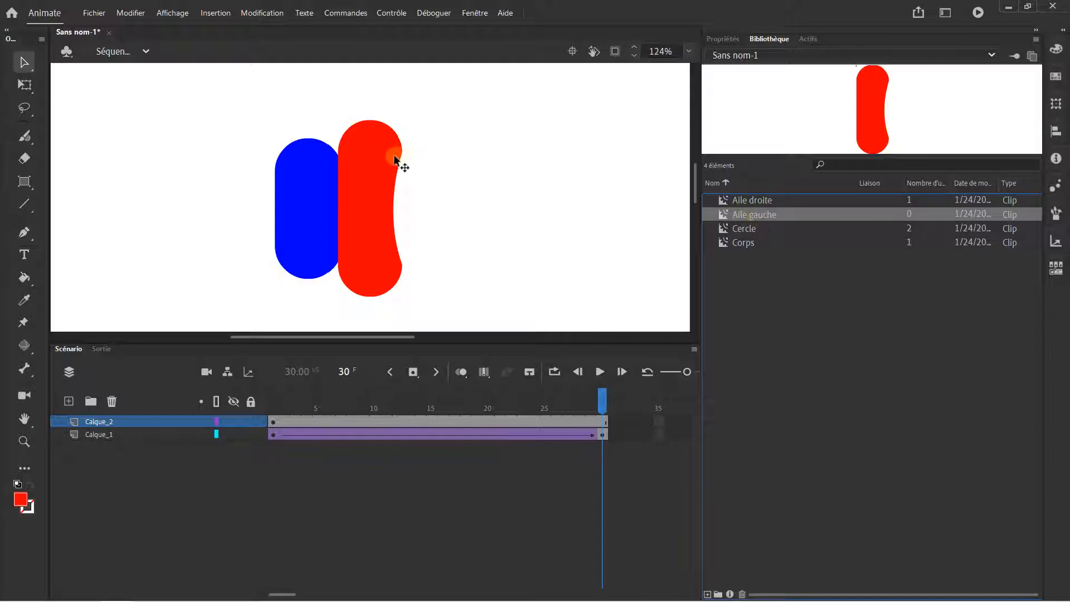
# Try shifting the right wing slightly away from the blue body and undo the move
pyautogui.moveTo(382, 174)
pyautogui.mouseDown()
pyautogui.moveTo(531, 152)
pyautogui.moveTo(388, 189)
pyautogui.mouseUp()
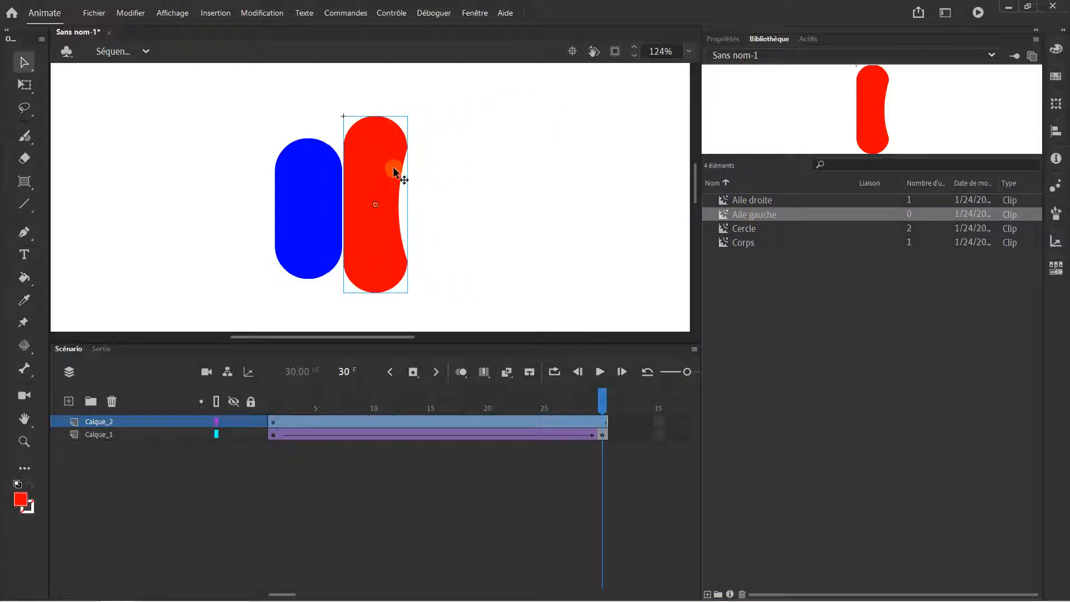
pyautogui.hotkey('ctrl', 'z')
pyautogui.hotkey('ctrl', 'y')
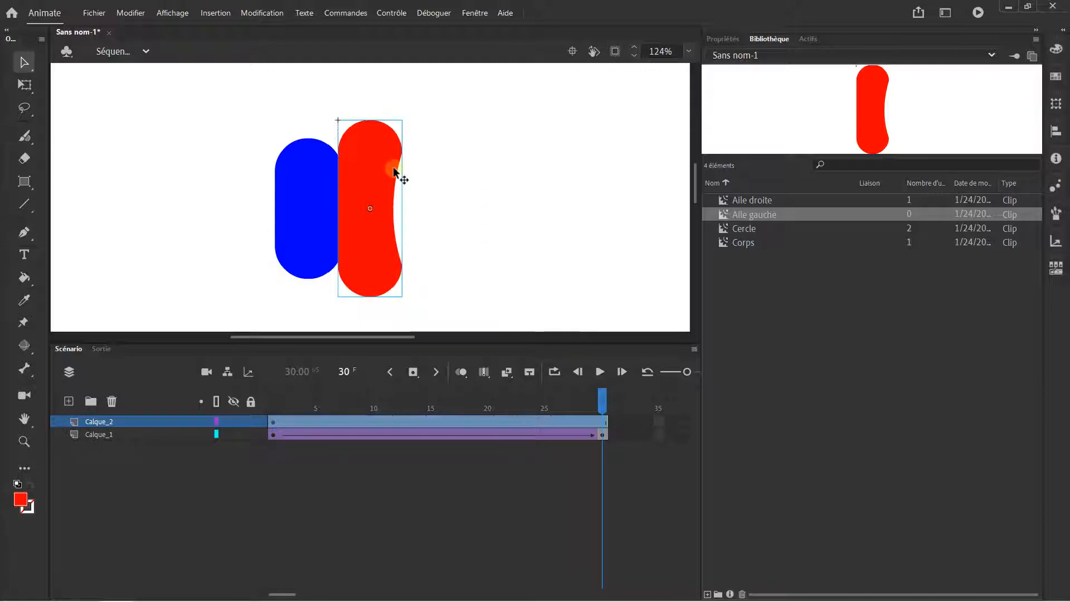
# Place an instance of Aile gauche from the library on the stage, left of the blue body
pyautogui.click(775, 303)
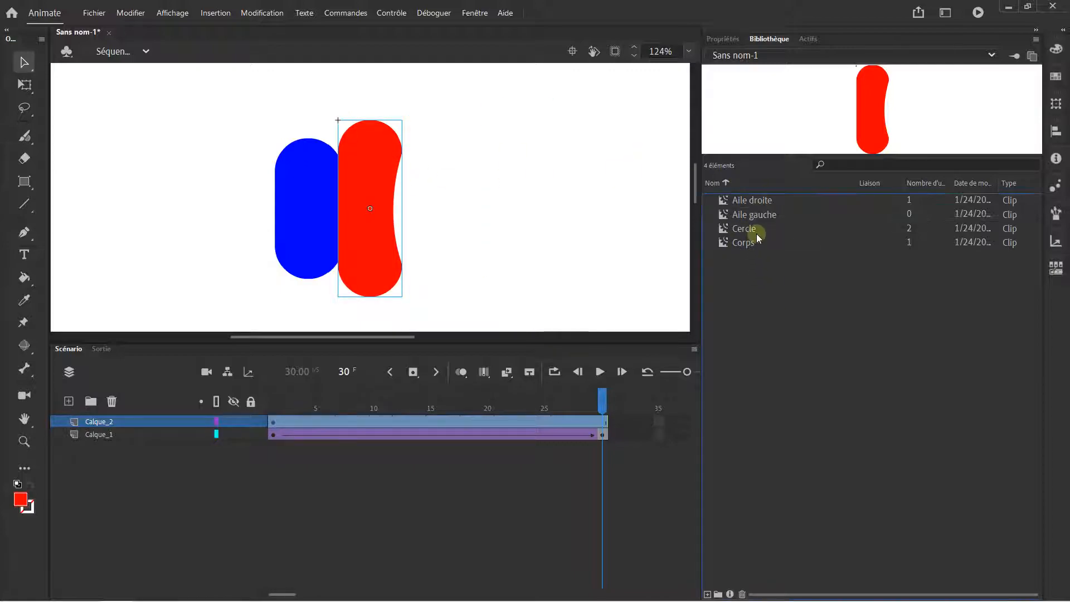
pyautogui.moveTo(762, 220); pyautogui.dragTo(512, 160)
pyautogui.moveTo(502, 116); pyautogui.dragTo(191, 156)
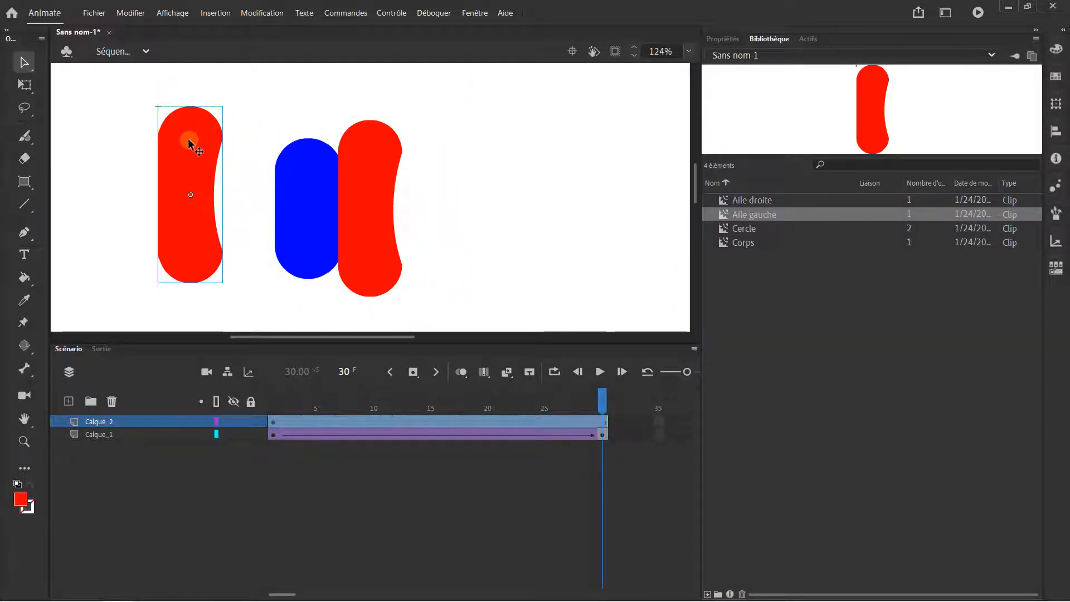
# Flip the Aile gauche instance horizontally and position it against the blue body's left side, mirroring the right wing
pyautogui.rightClick(204, 148)
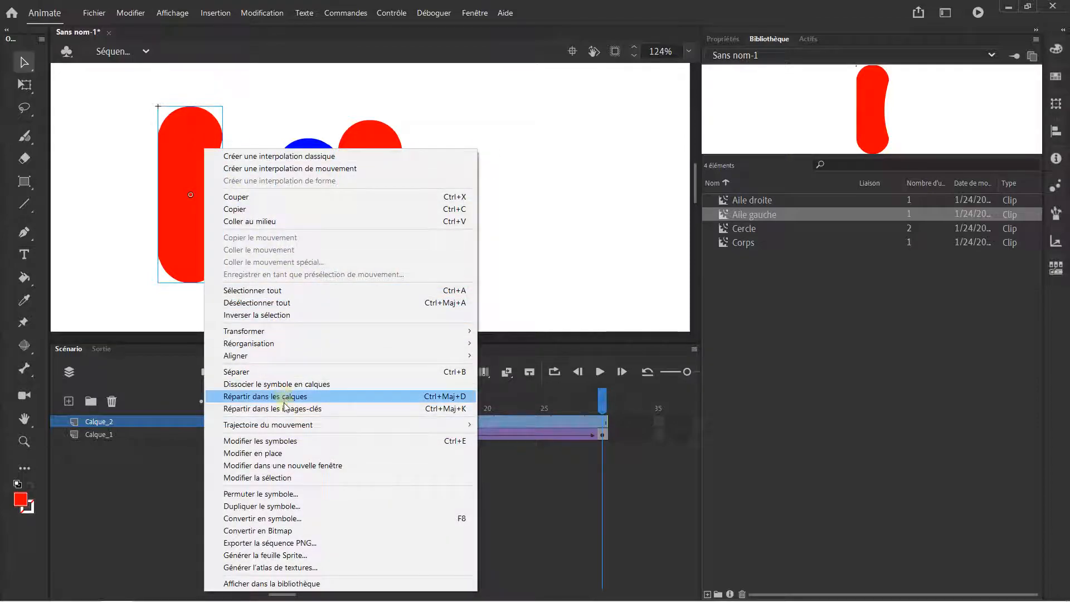
pyautogui.moveTo(299, 336)
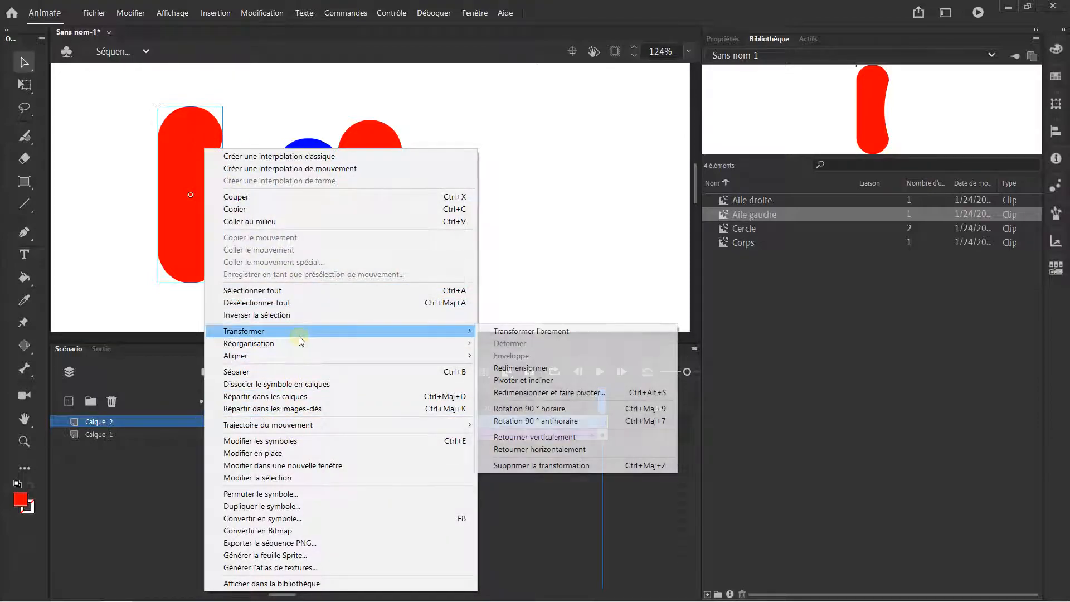
pyautogui.click(556, 449)
pyautogui.moveTo(206, 159); pyautogui.dragTo(245, 165)
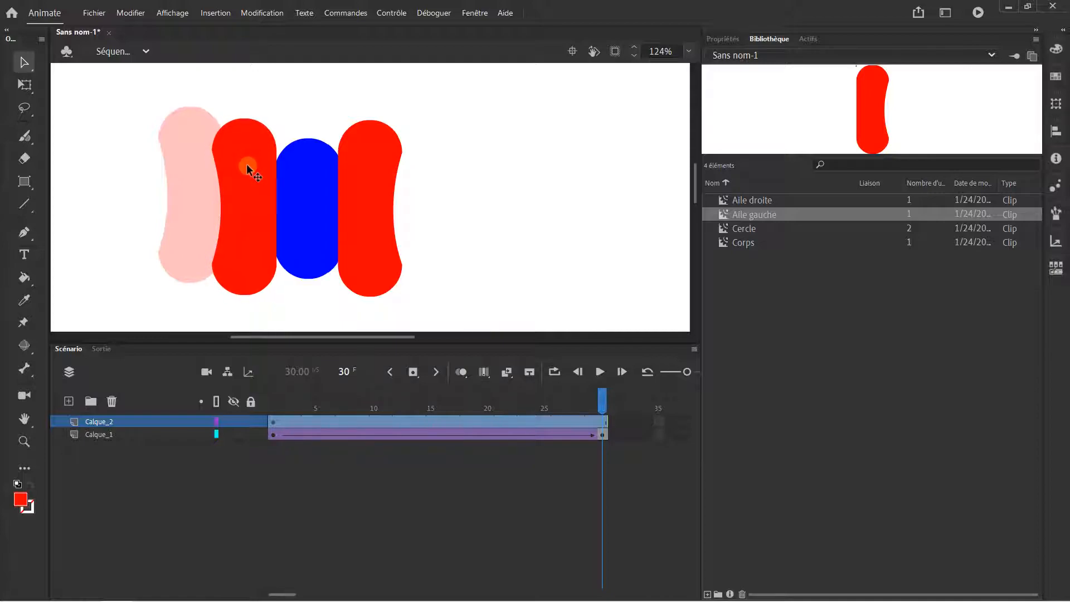
pyautogui.moveTo(247, 166); pyautogui.dragTo(246, 166)
pyautogui.click(165, 139)
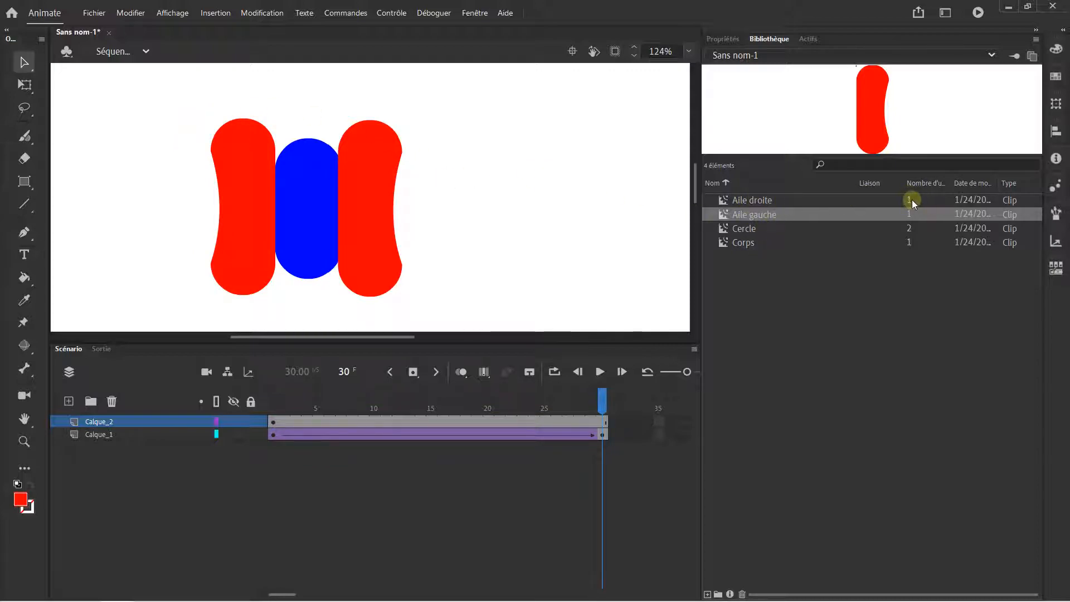
# Delete the Cercle symbol from the library
pyautogui.click(752, 228)
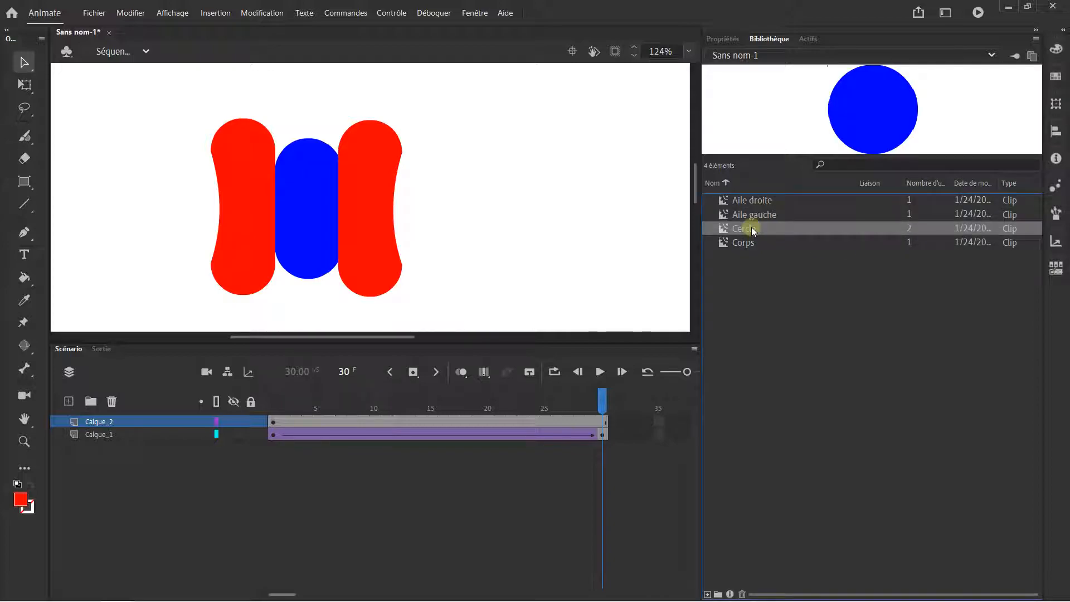
pyautogui.rightClick(753, 230)
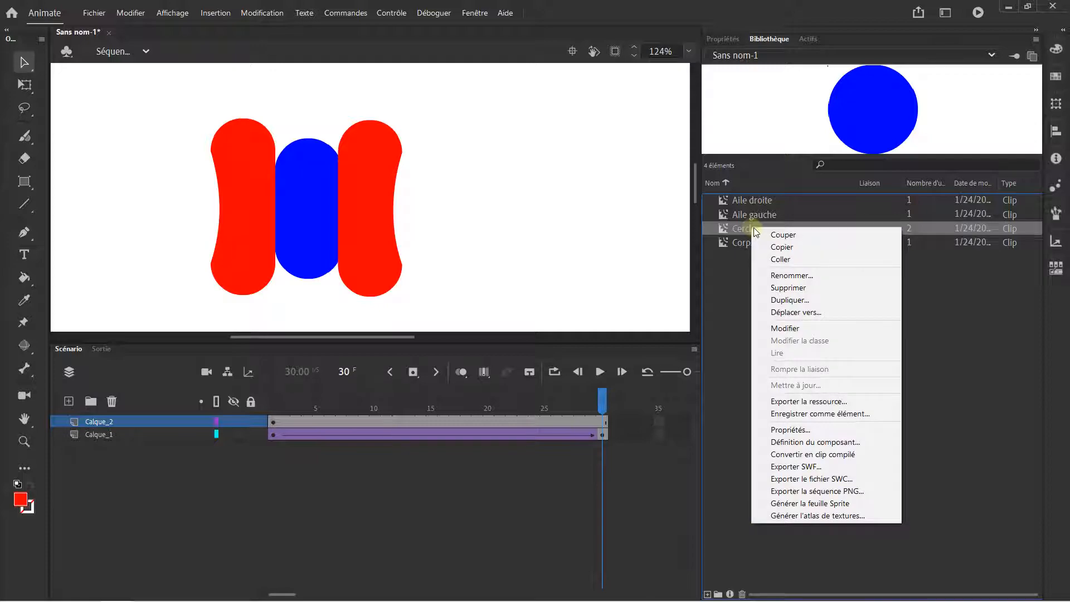
pyautogui.click(780, 287)
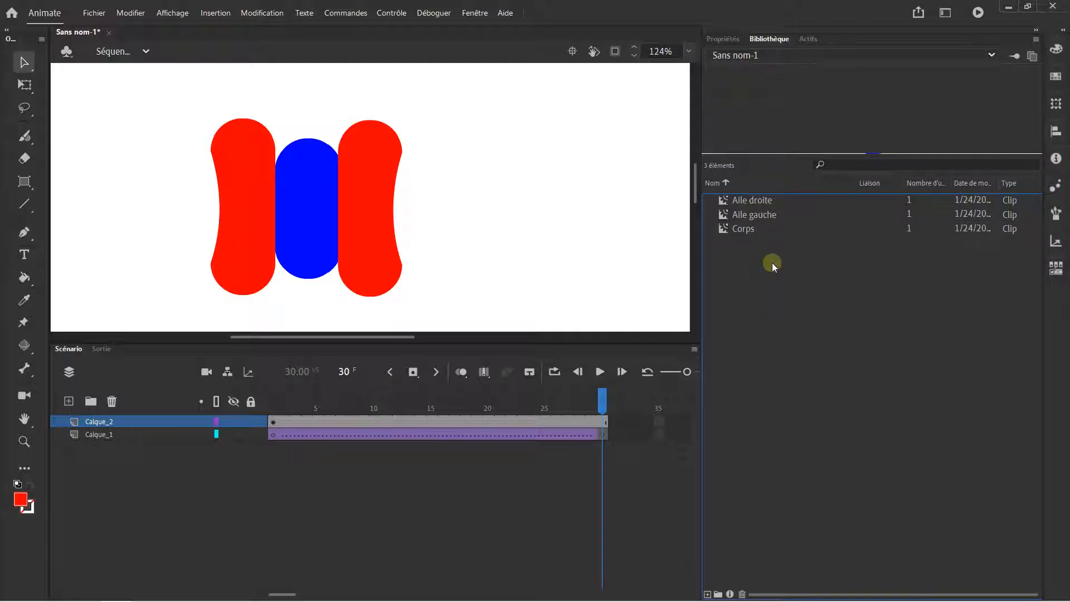
# Draw a narrow rounded primitive rectangle about 17 wide and 58 high as an antenna overlapping the upper left of the blue body
pyautogui.click(306, 173)
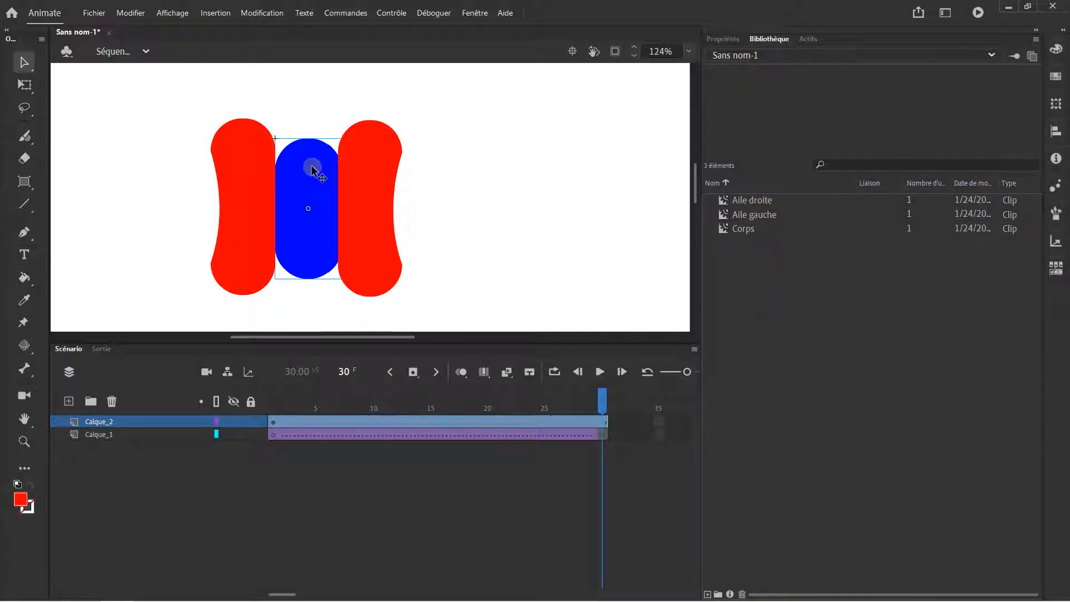
pyautogui.scroll(2, 312, 159)
pyautogui.click(24, 206)
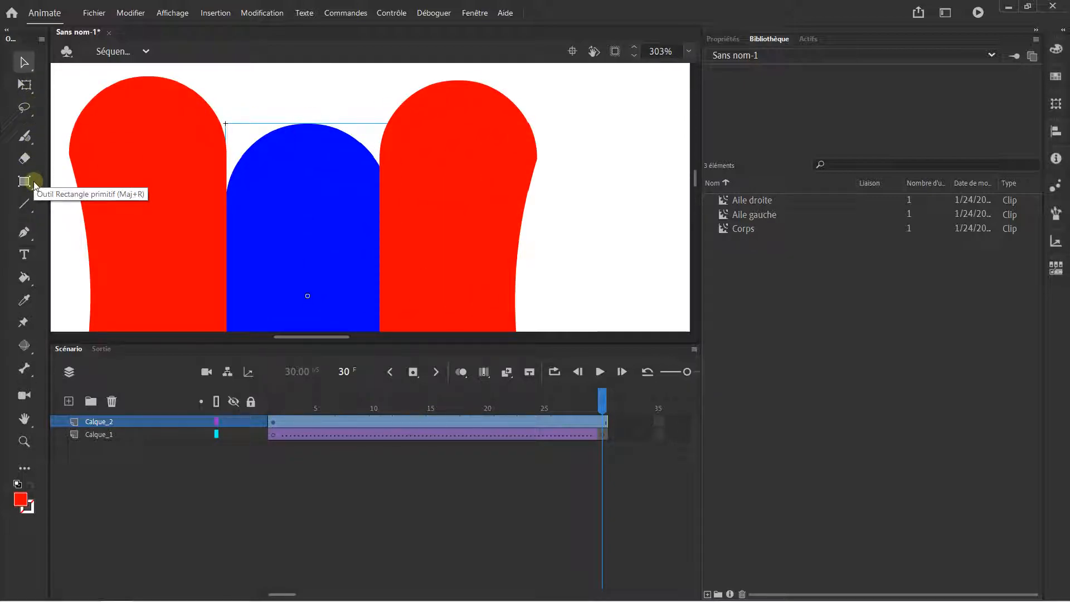
pyautogui.moveTo(24, 181); pyautogui.dragTo(53, 184)
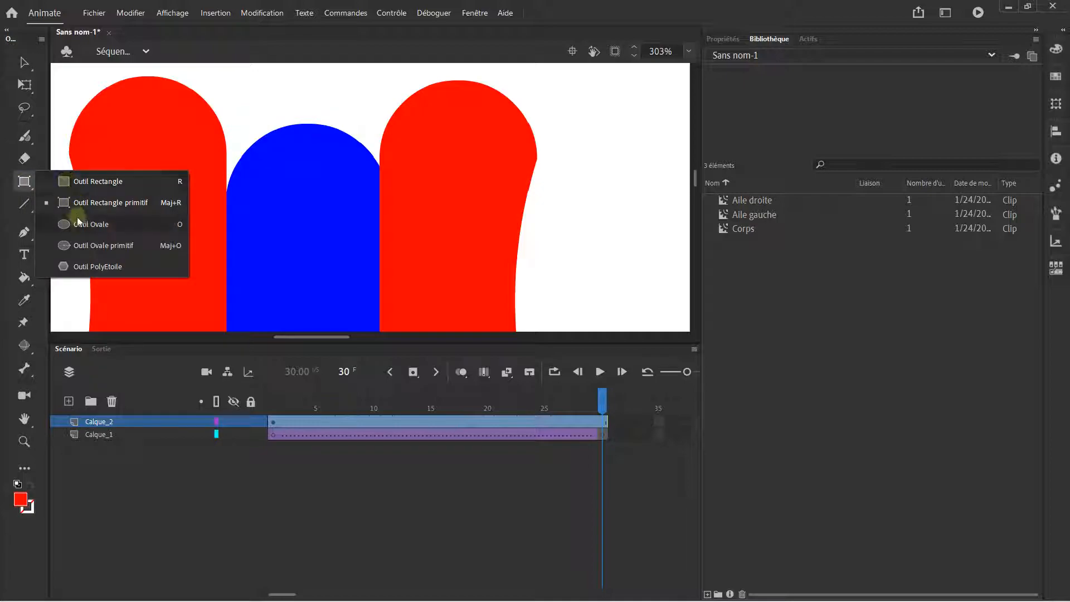
pyautogui.click(89, 203)
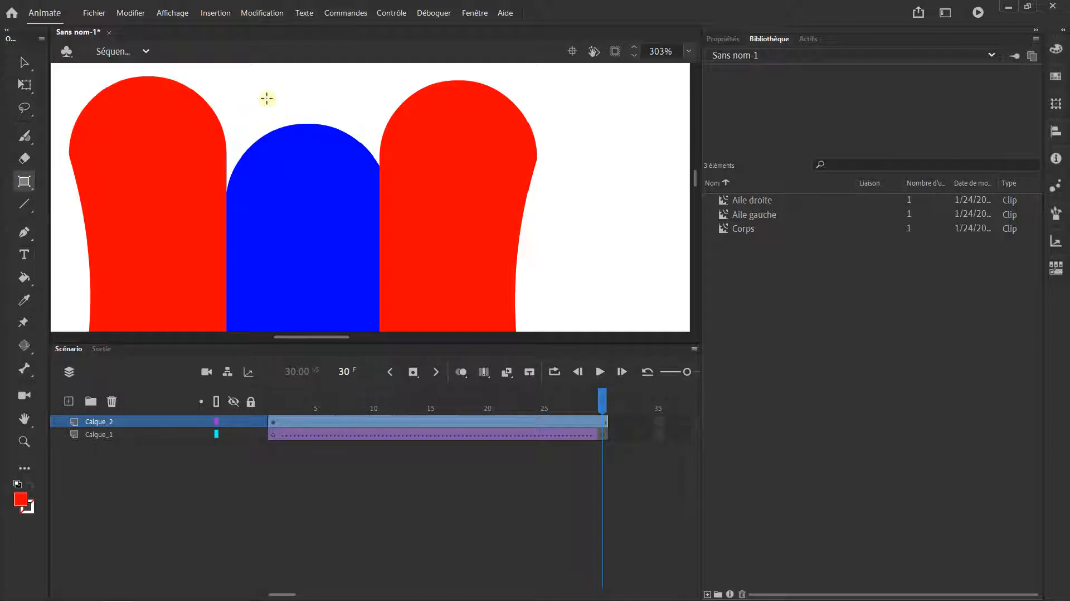
pyautogui.scroll(-2, 270, 168)
pyautogui.moveTo(263, 159)
pyautogui.mouseDown()
pyautogui.moveTo(290, 197)
pyautogui.moveTo(293, 254)
pyautogui.mouseUp()
pyautogui.click(15, 65)
# Change the antenna rectangle's fill to blue to match the body
pyautogui.click(735, 40)
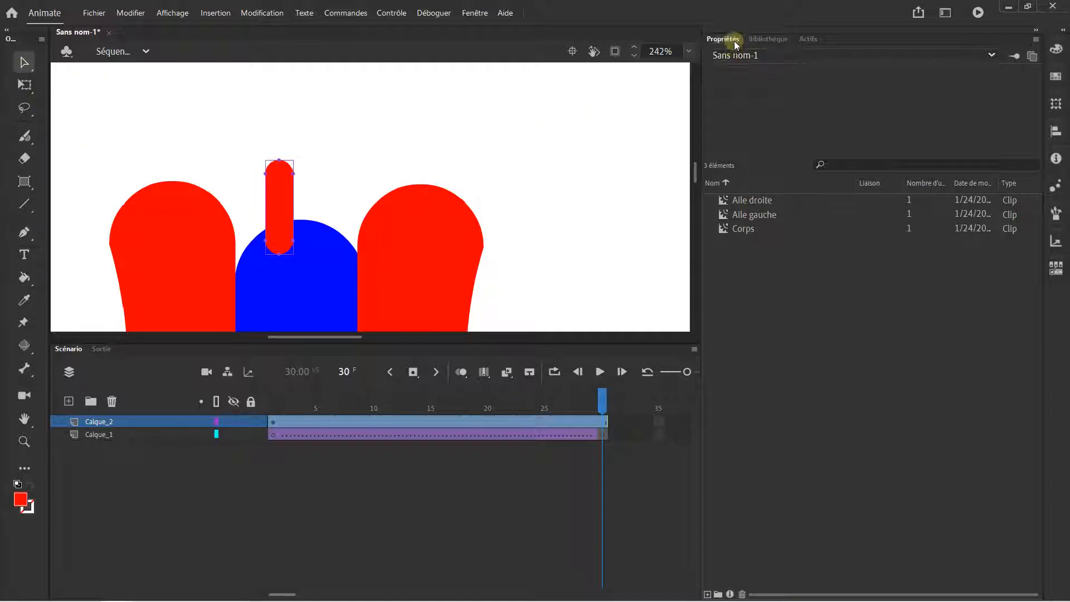
pyautogui.click(725, 286)
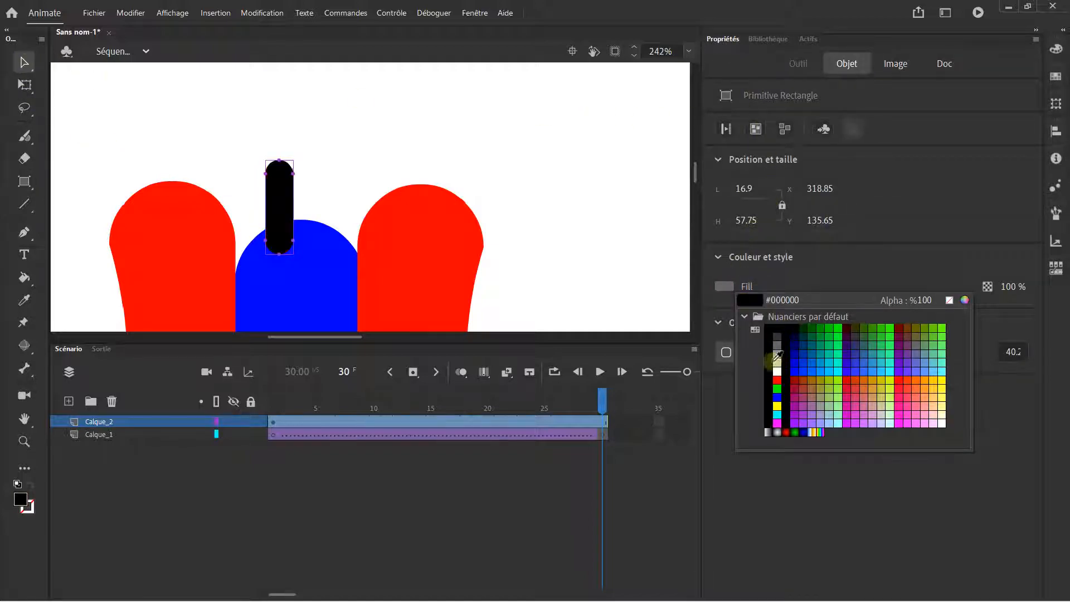
pyautogui.click(777, 397)
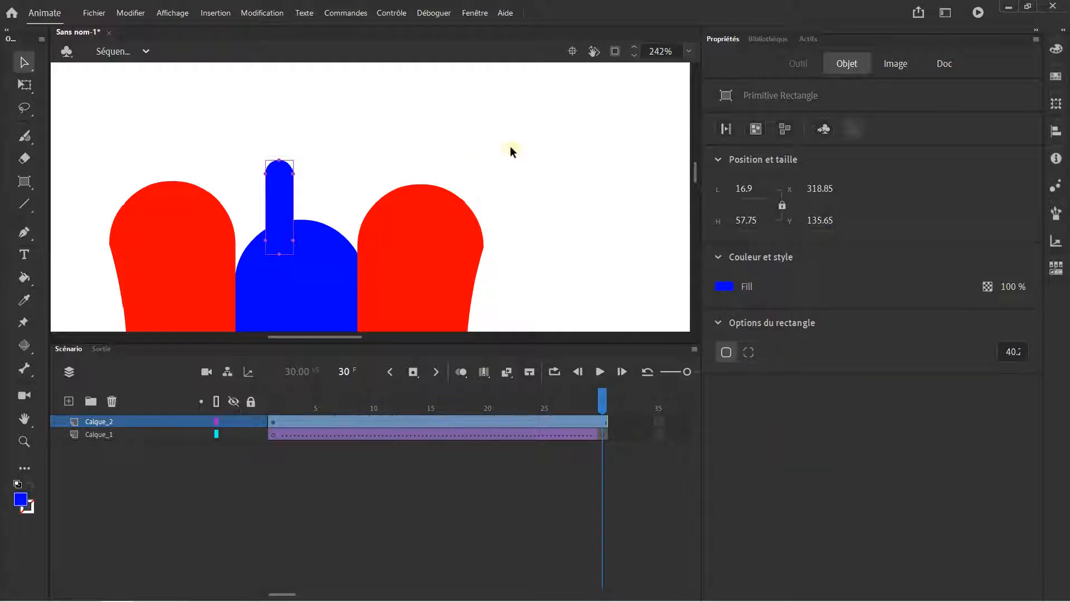
# Convert the blue antenna into a Clip symbol named Antenne gauche
pyautogui.click(770, 40)
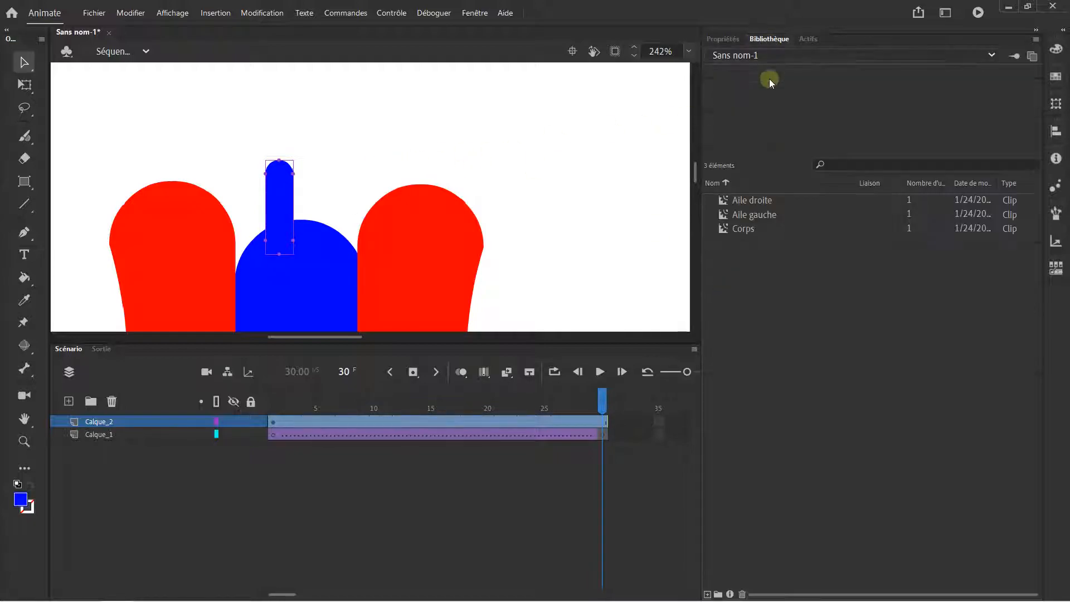
pyautogui.rightClick(283, 186)
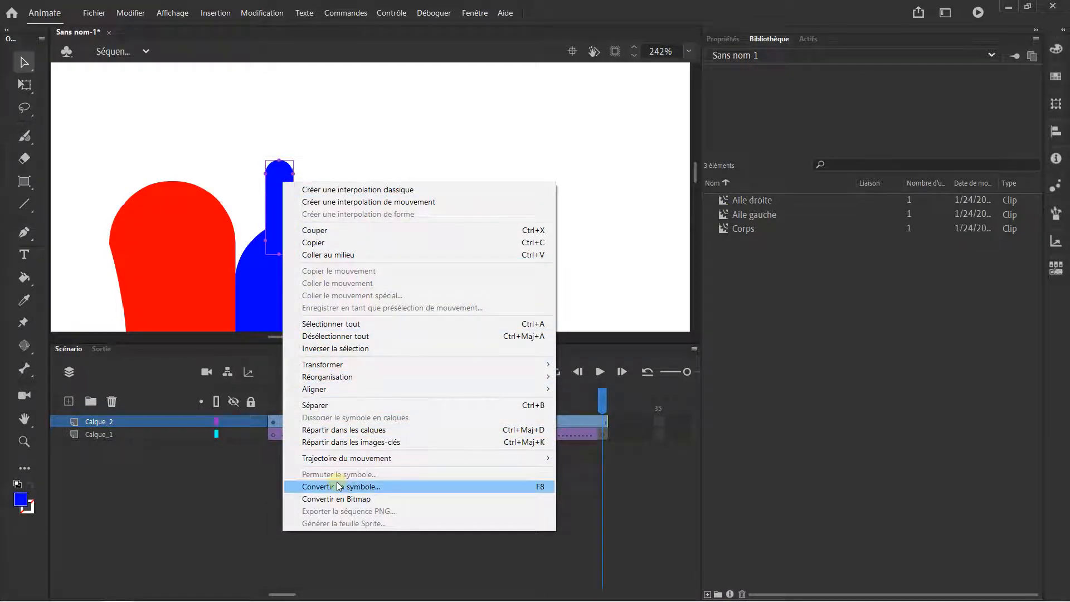
pyautogui.click(358, 484)
pyautogui.press('capslock')
pyautogui.write('A')
pyautogui.press('capslock')
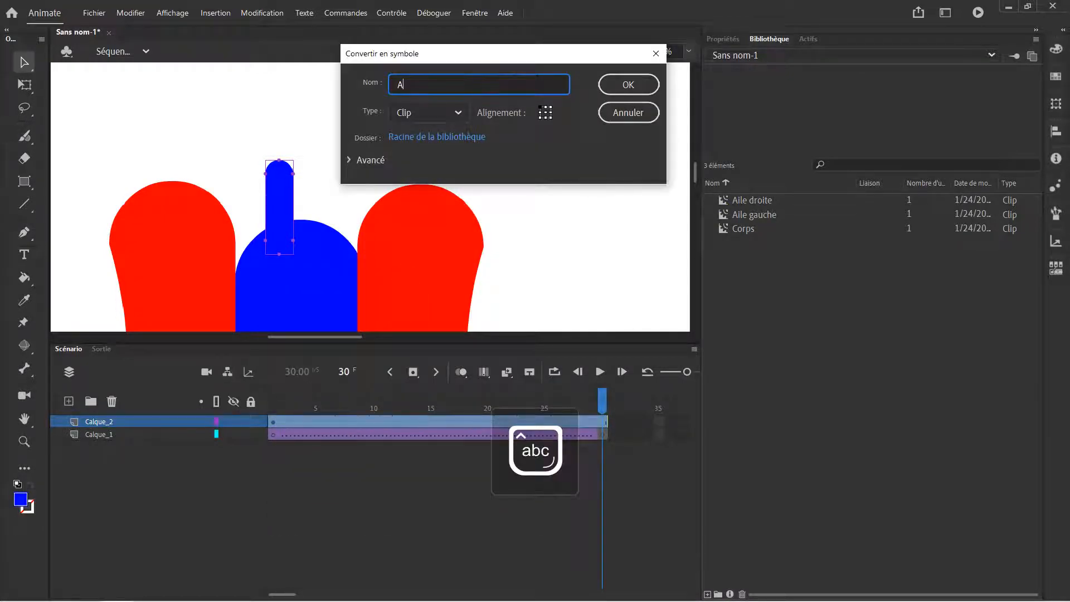
pyautogui.write('btenne gauche')
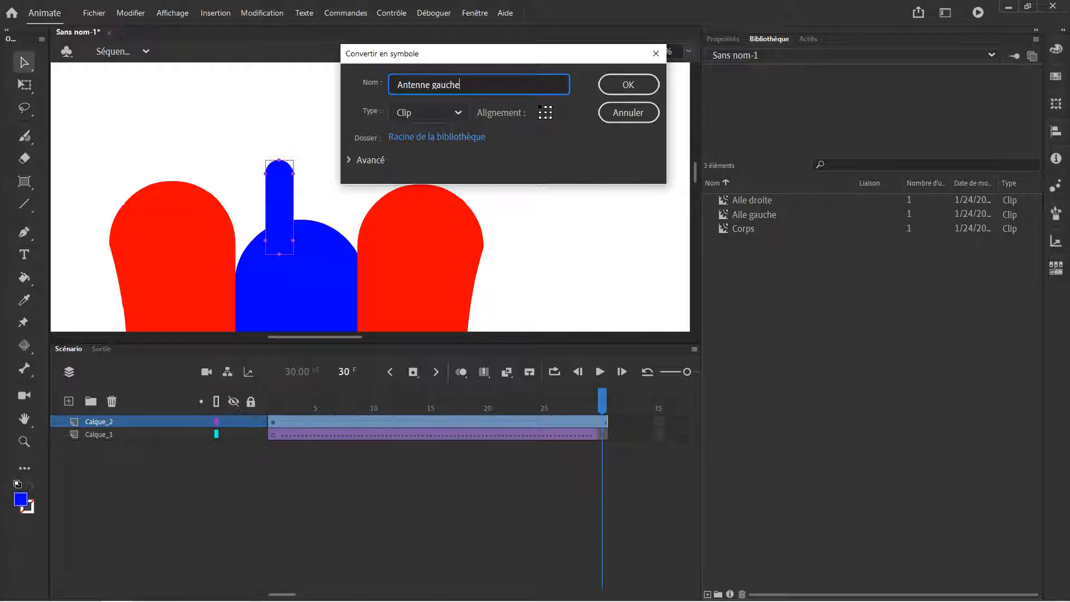
pyautogui.press('Return')
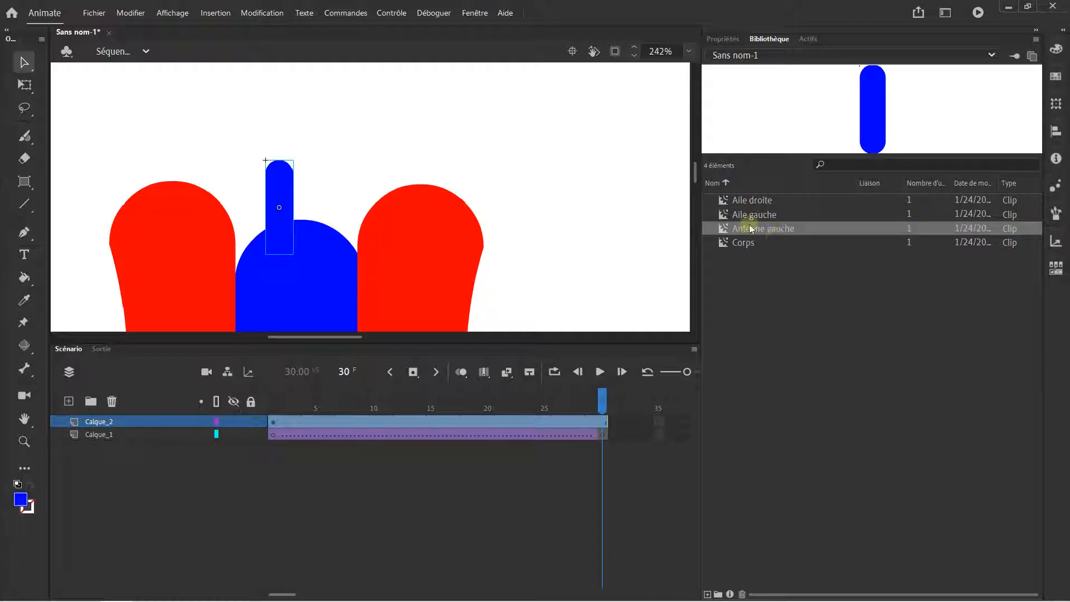
# Duplicate the library symbol Antenne gauche as a Clip symbol and rename the copy Antenne droite
pyautogui.rightClick(775, 229)
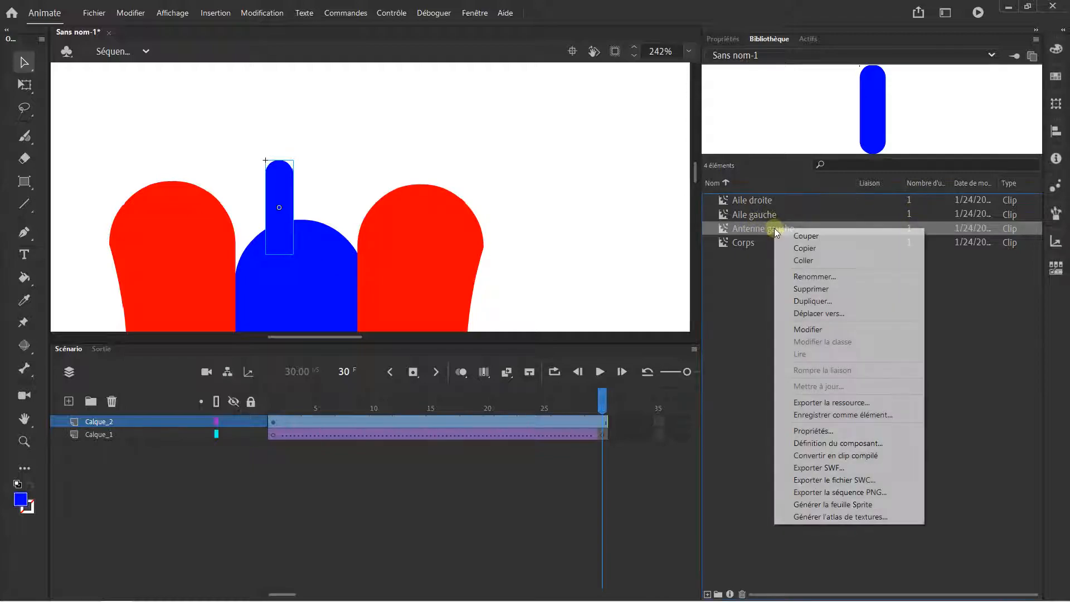
pyautogui.click(812, 301)
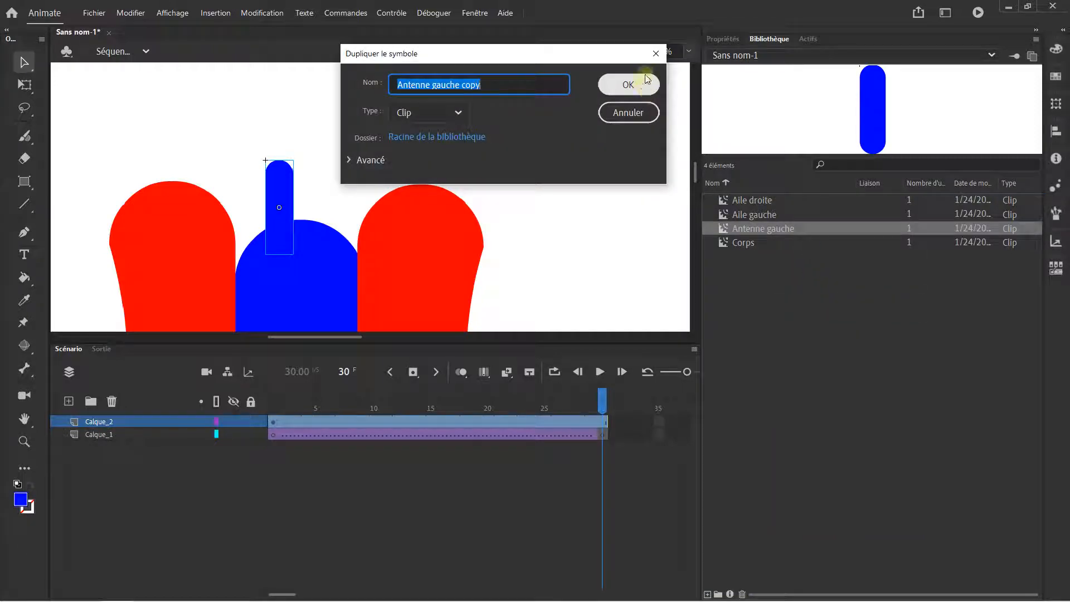
pyautogui.click(639, 83)
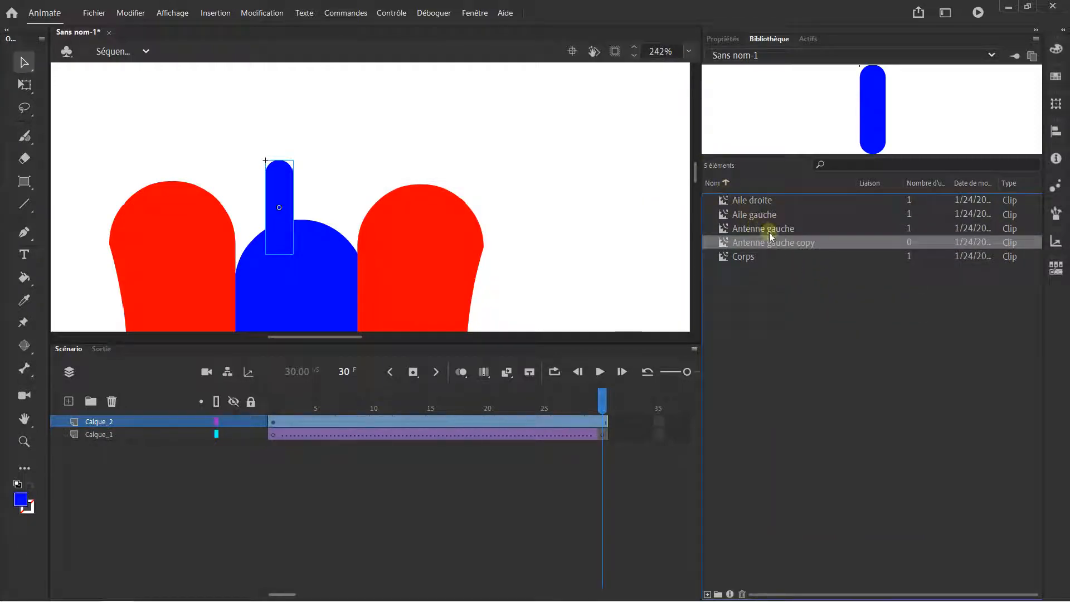
pyautogui.doubleClick(785, 243)
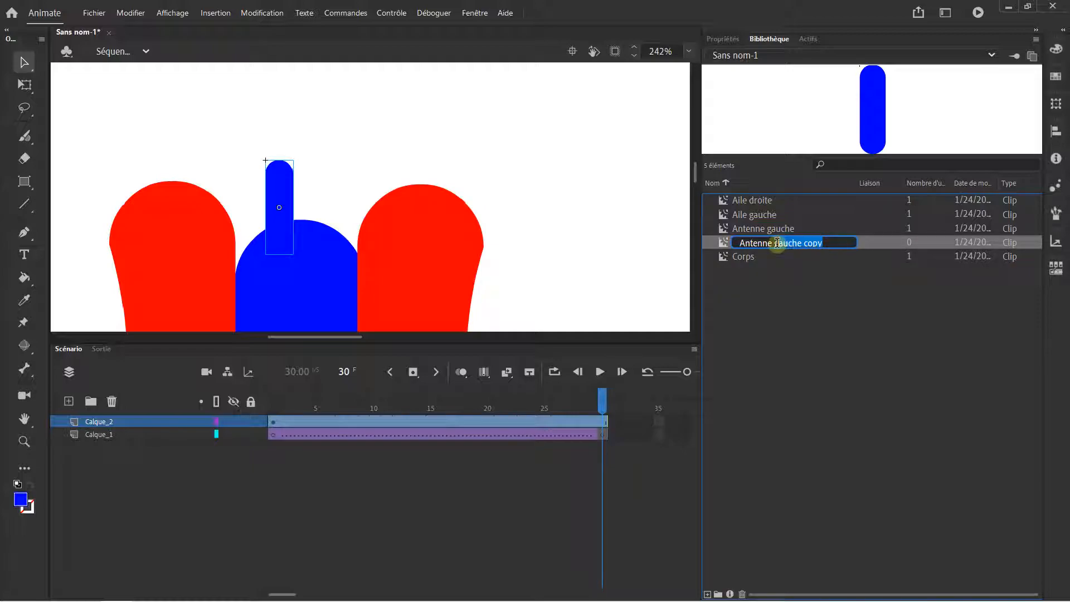
pyautogui.write('d')
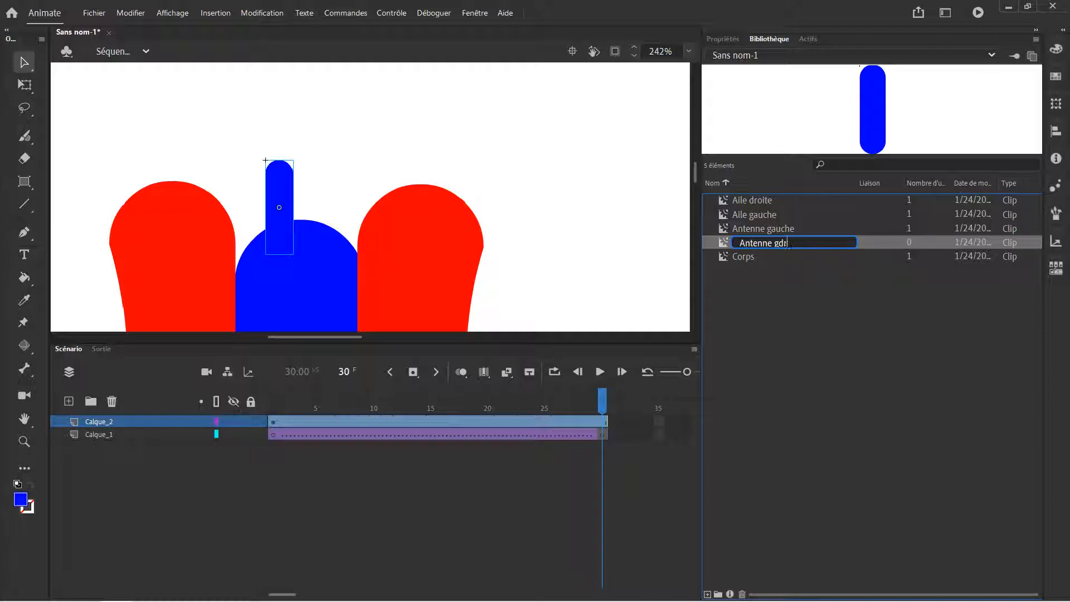
pyautogui.write('roite')
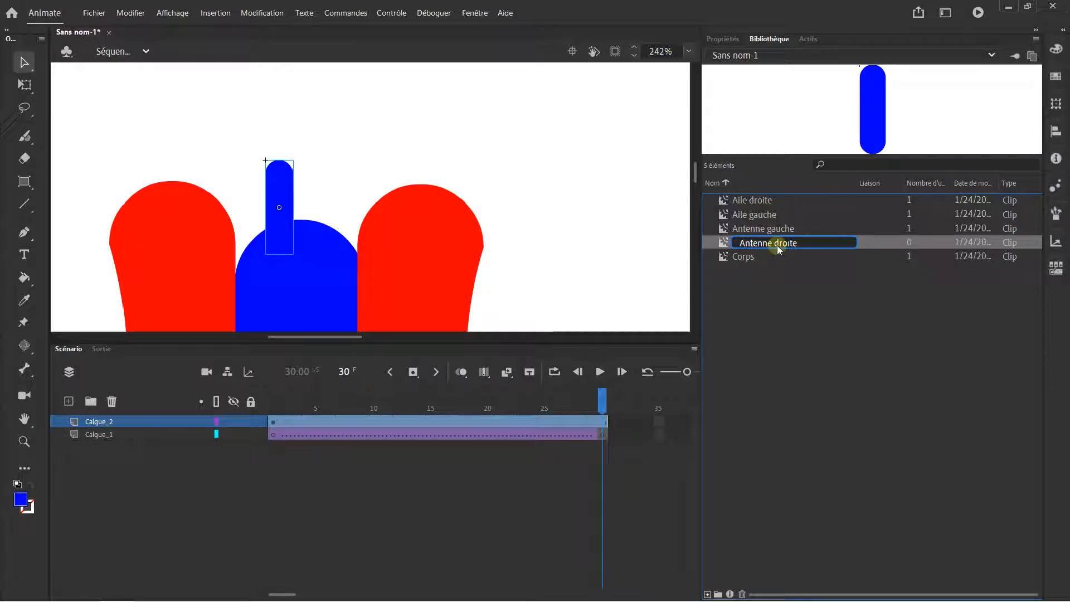
pyautogui.press('Return')
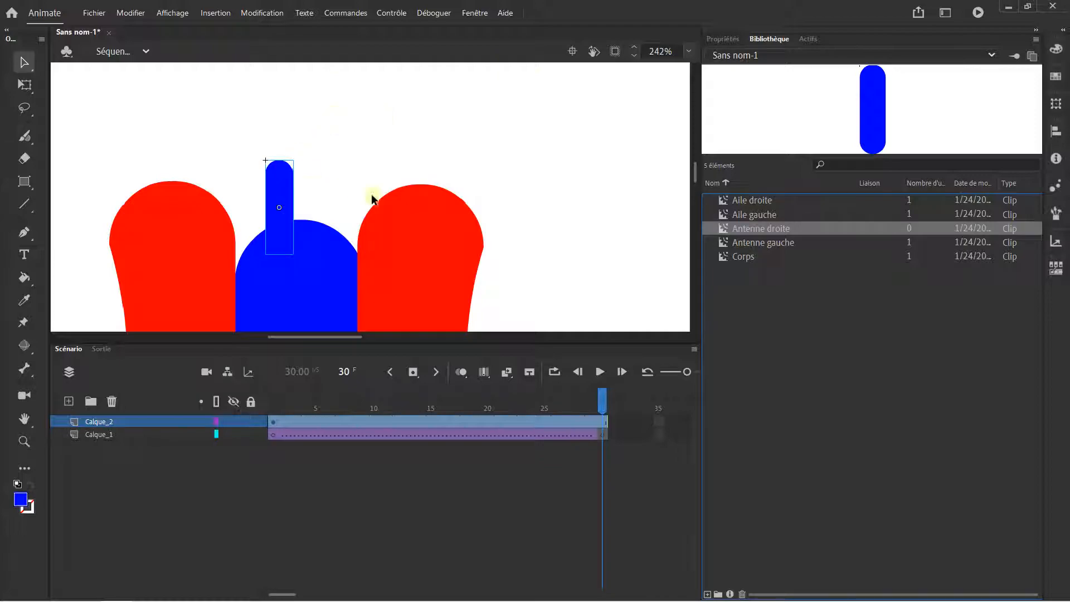
# Place an instance of Antenne droite on the body, to the right of the left antenna and level with it
pyautogui.moveTo(770, 231); pyautogui.dragTo(329, 189)
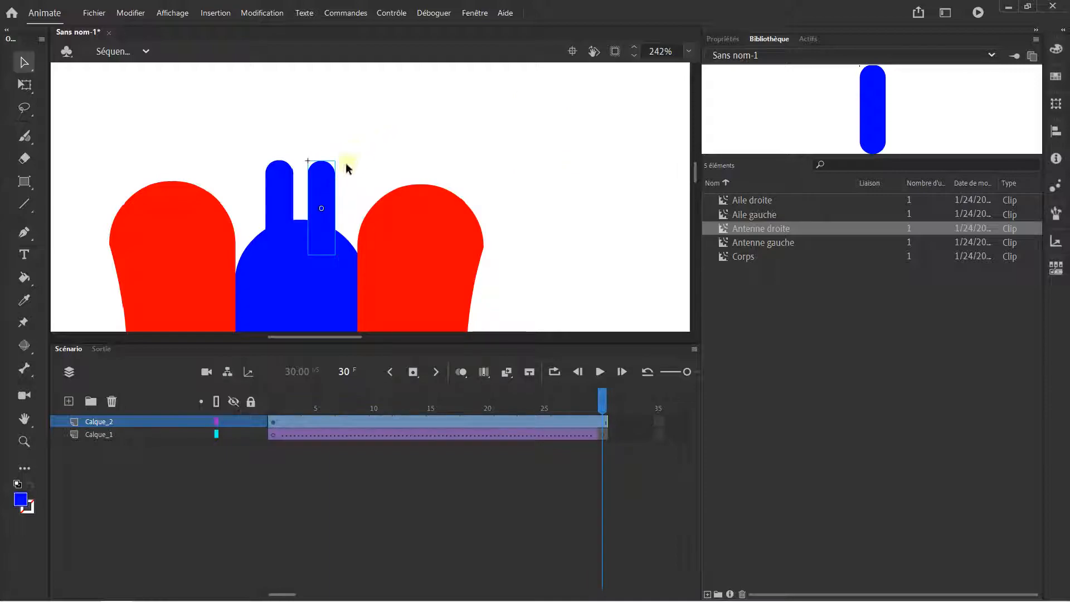
pyautogui.click(400, 115)
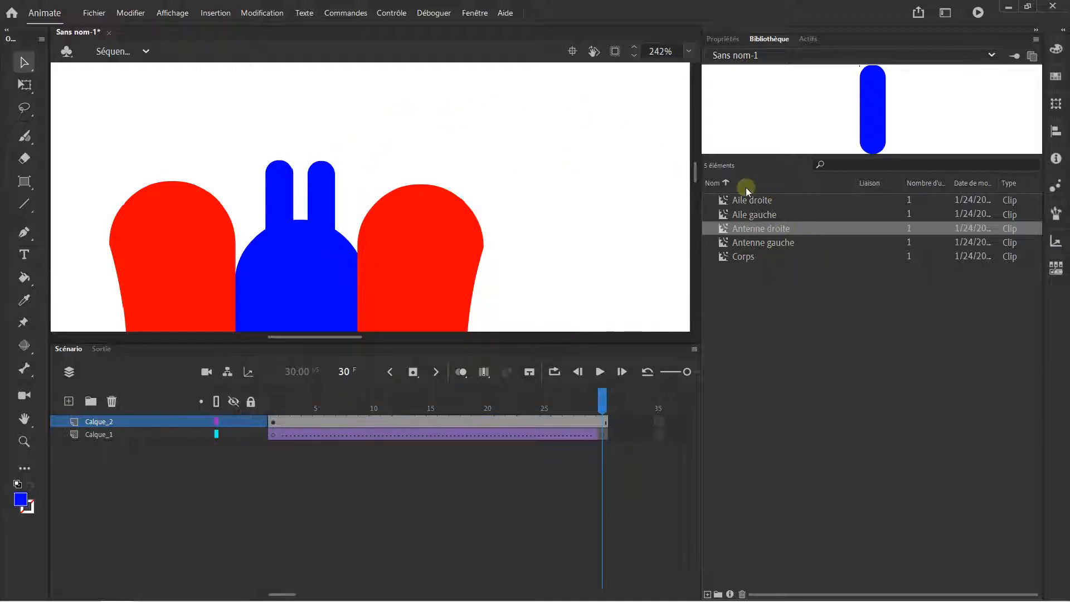
# Preview the wing, antenna and Corps symbols in the library and examine the assembled figure on the stage
pyautogui.click(758, 199)
pyautogui.click(754, 216)
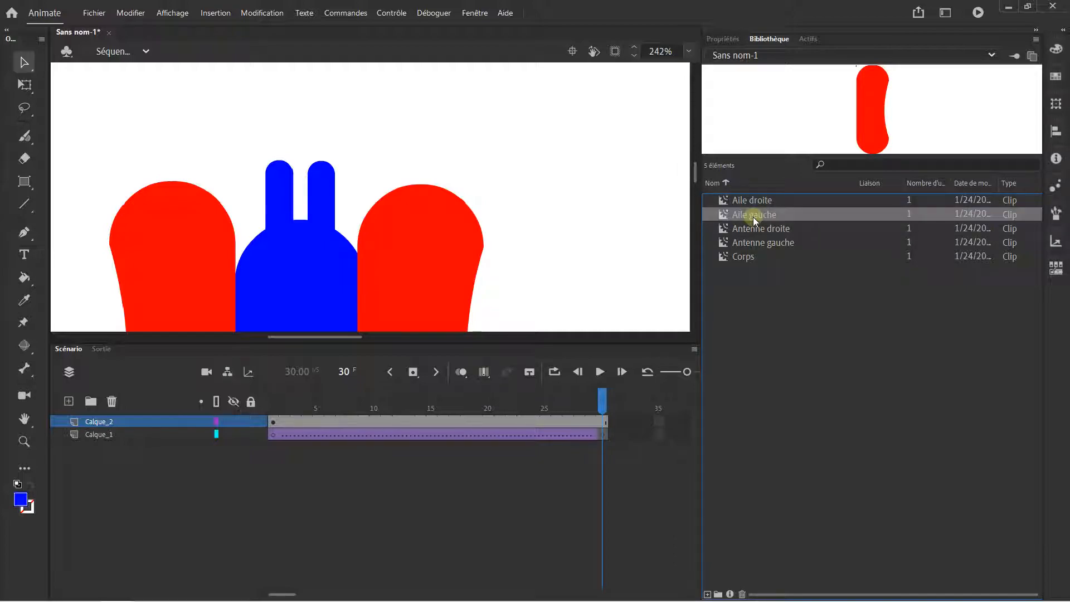
pyautogui.click(755, 230)
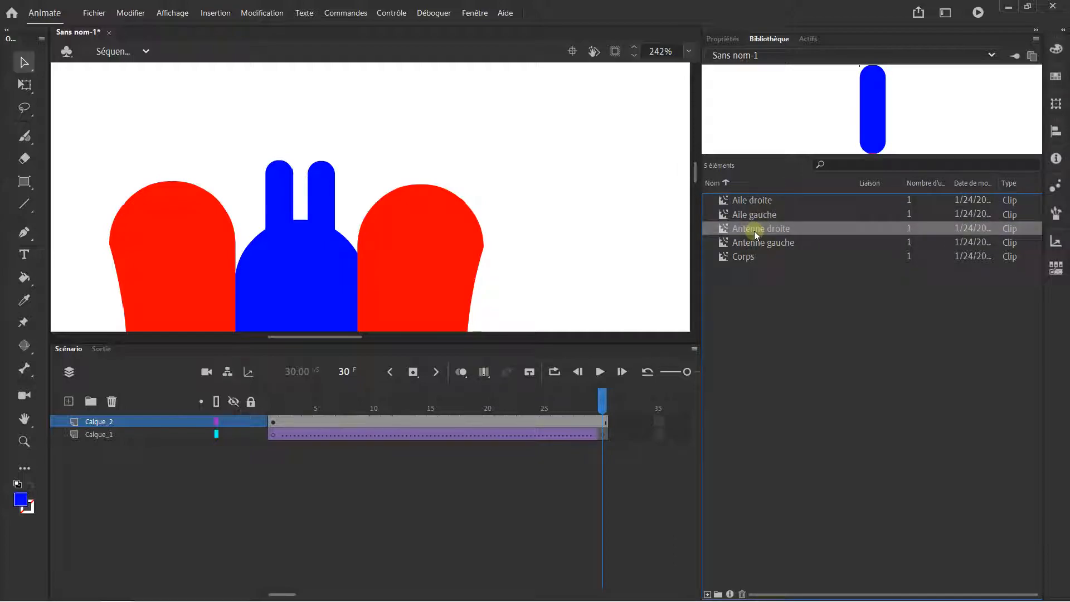
pyautogui.click(758, 244)
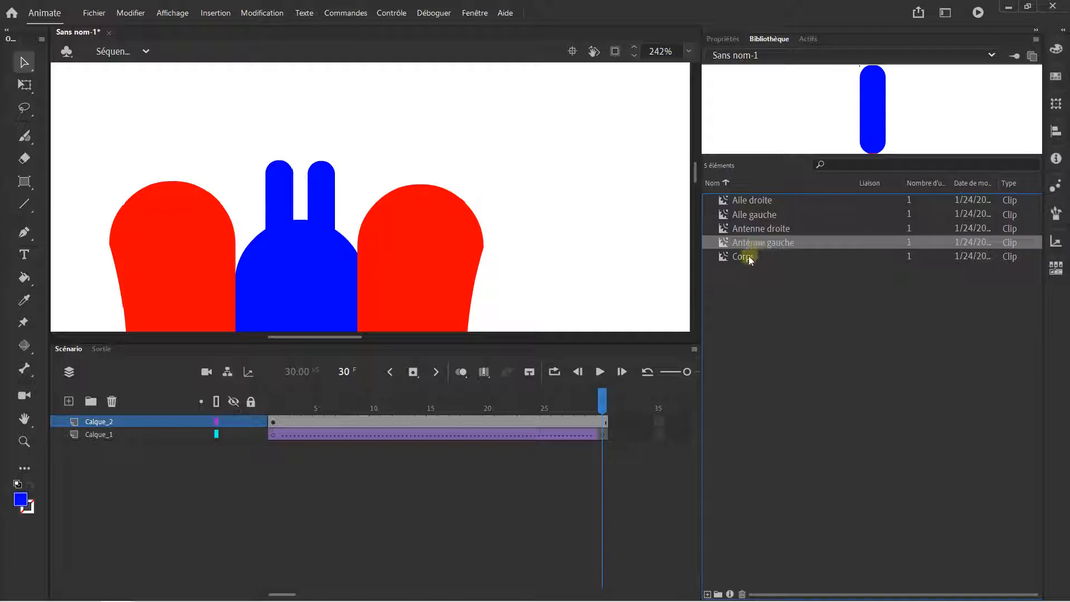
pyautogui.click(748, 257)
pyautogui.scroll(-3, 462, 182)
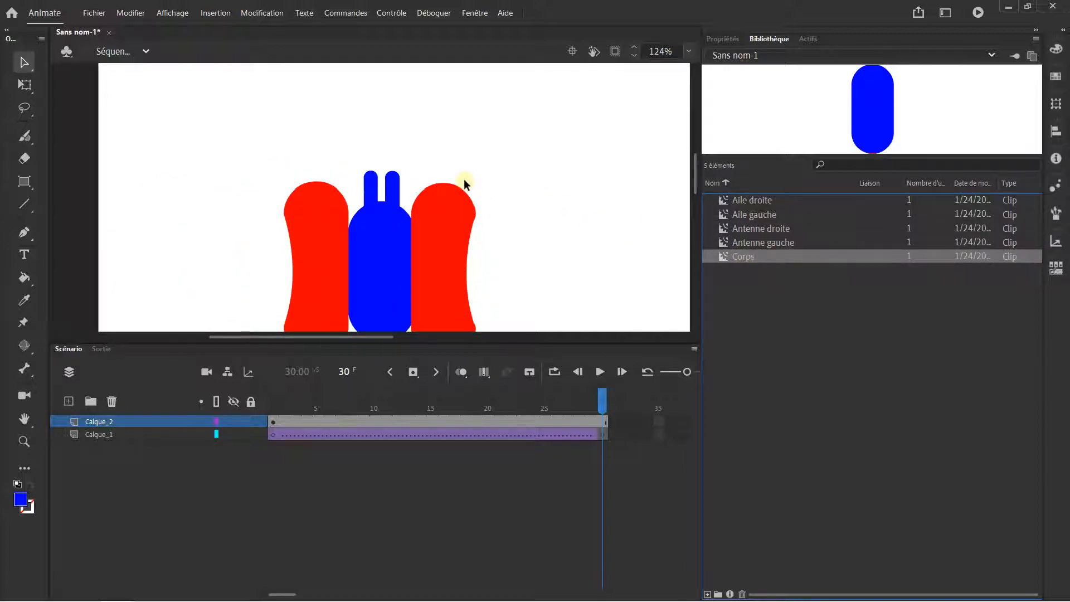
pyautogui.scroll(-3, 464, 179)
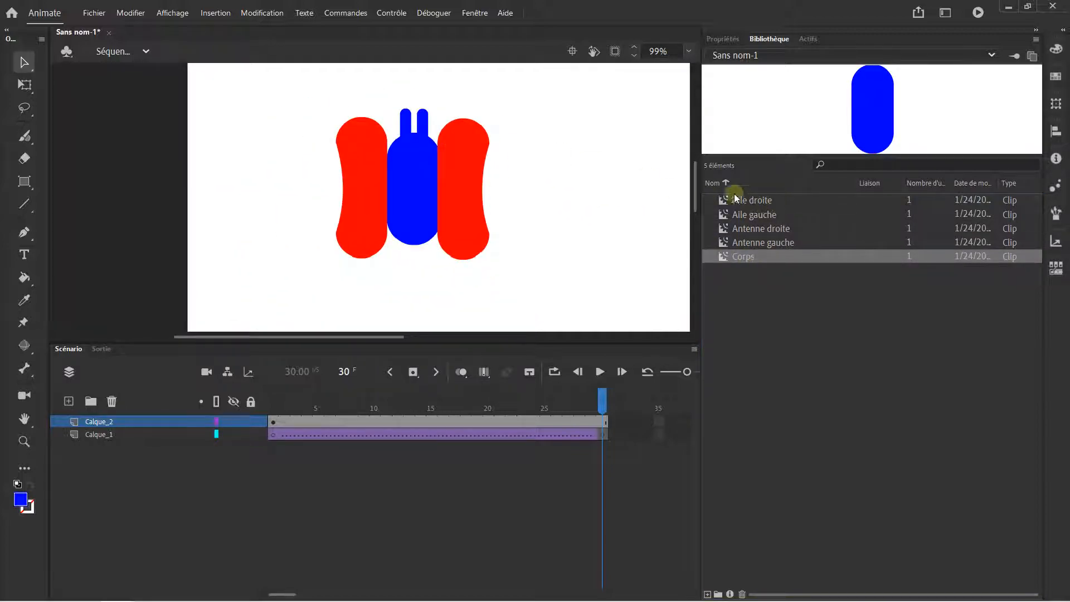
pyautogui.moveTo(479, 132)
pyautogui.mouseDown()
pyautogui.moveTo(490, 136)
pyautogui.moveTo(474, 118)
pyautogui.moveTo(491, 132)
pyautogui.mouseUp()
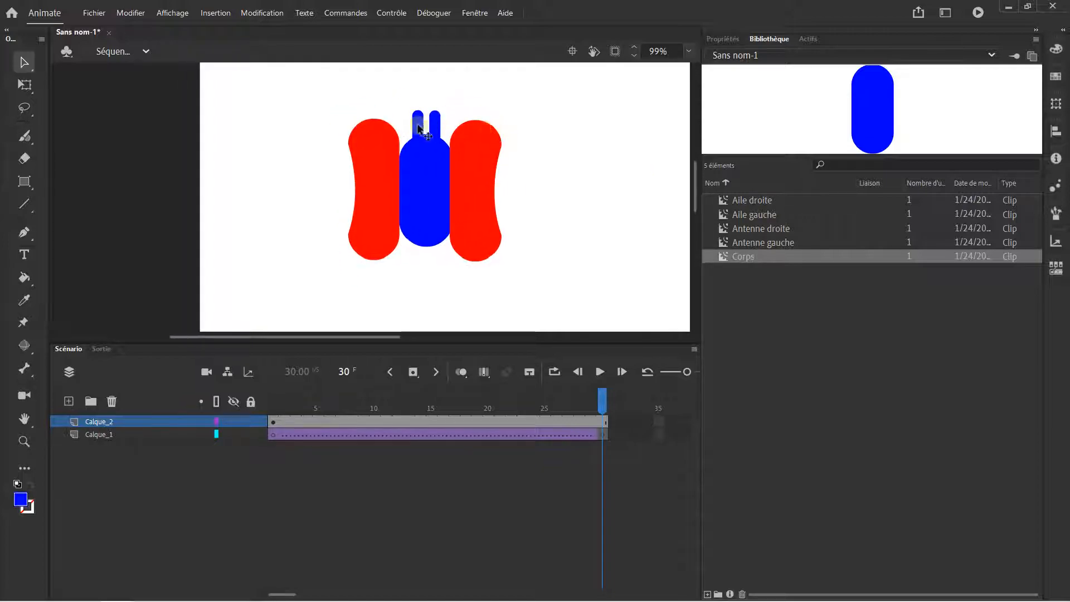
pyautogui.scroll(2, 377, 96)
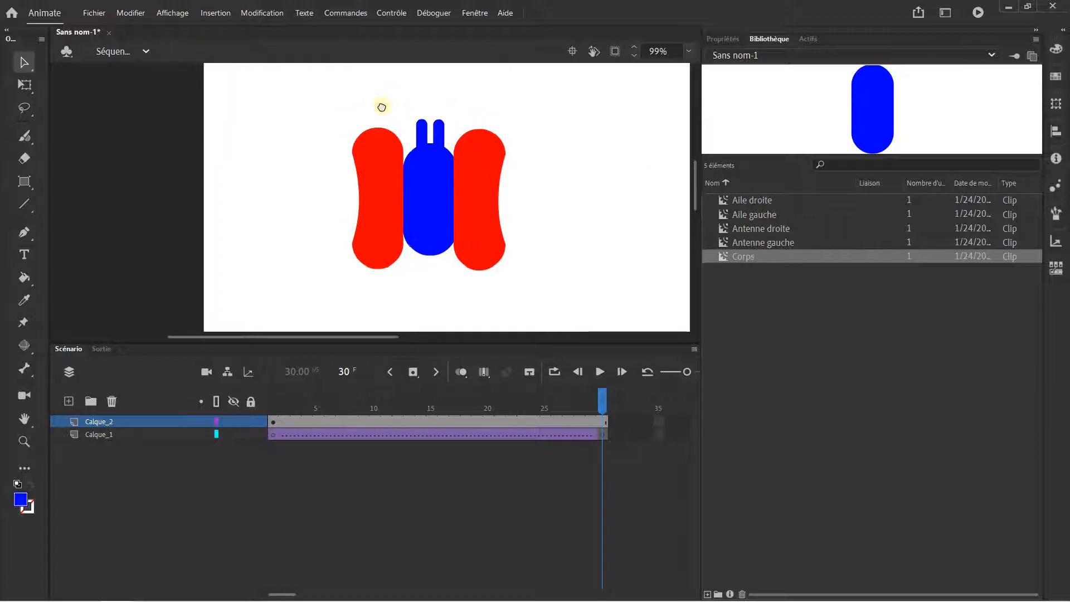
pyautogui.scroll(-2, 384, 120)
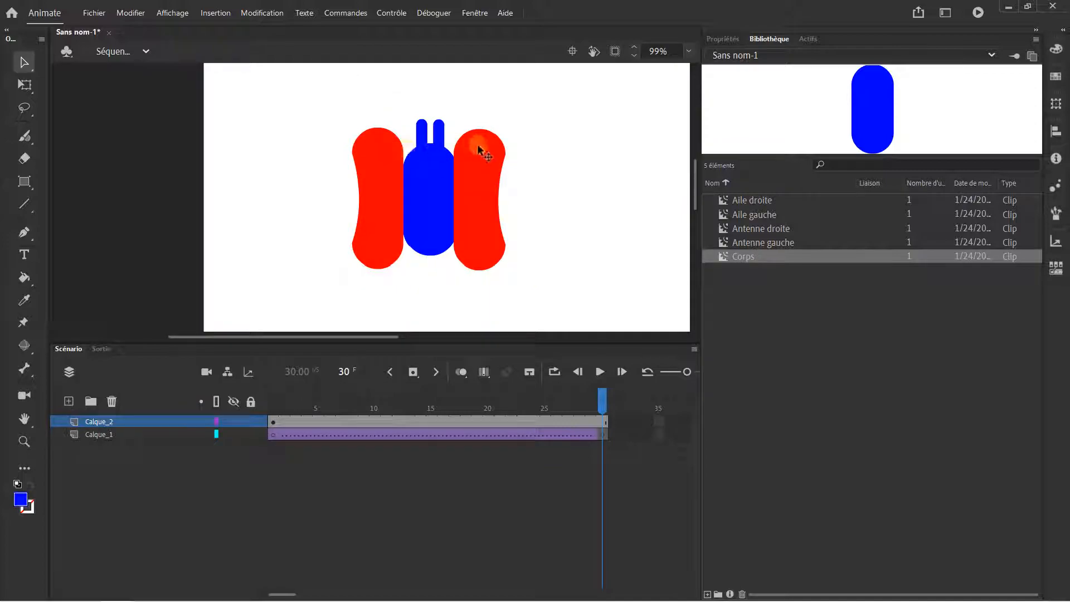
# Convert the two red wings together into a Clip symbol named Ailes
pyautogui.scroll(2, 458, 144)
pyautogui.click(371, 154)
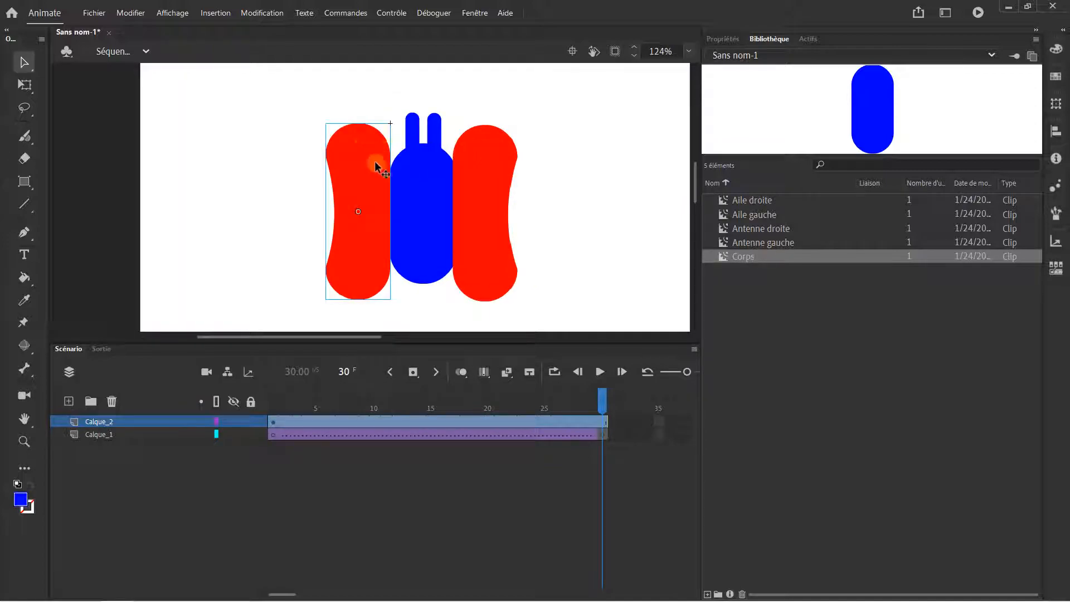
pyautogui.keyDown('shift'); pyautogui.click(489, 162); pyautogui.keyUp('shift')
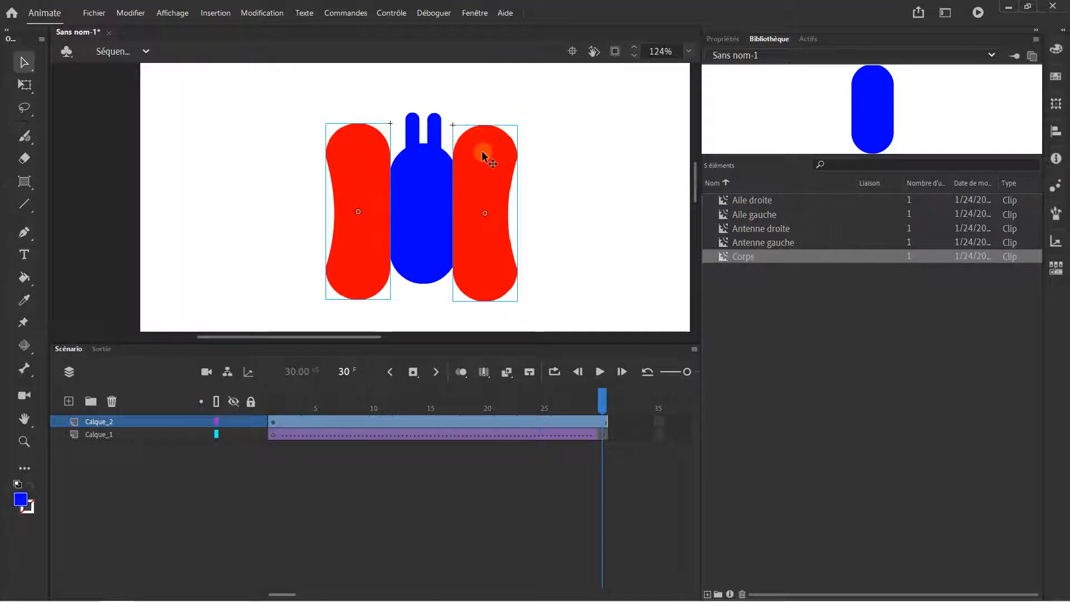
pyautogui.rightClick(484, 154)
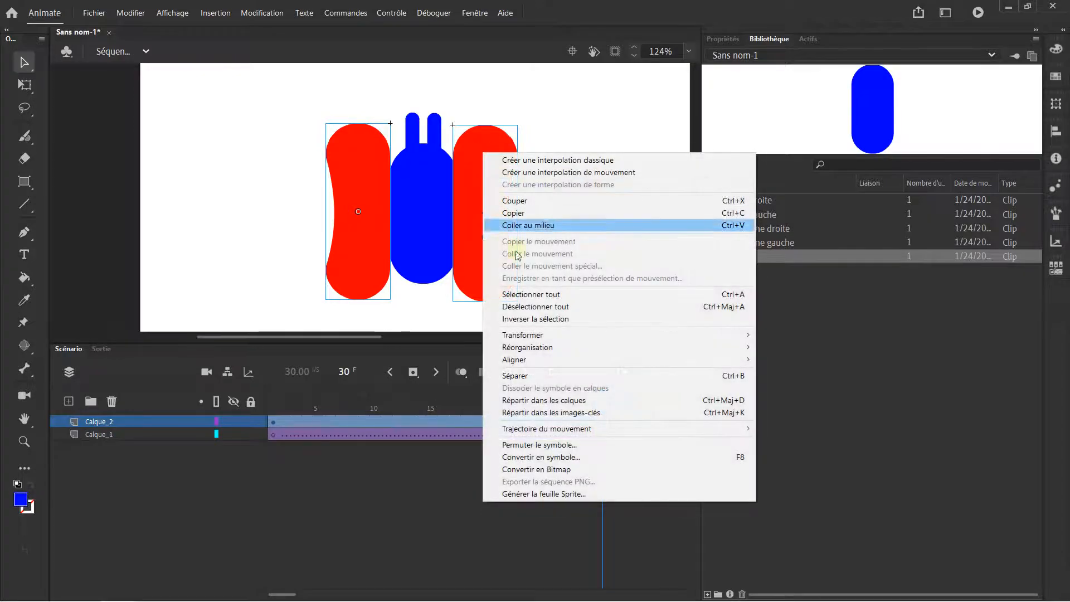
pyautogui.click(536, 457)
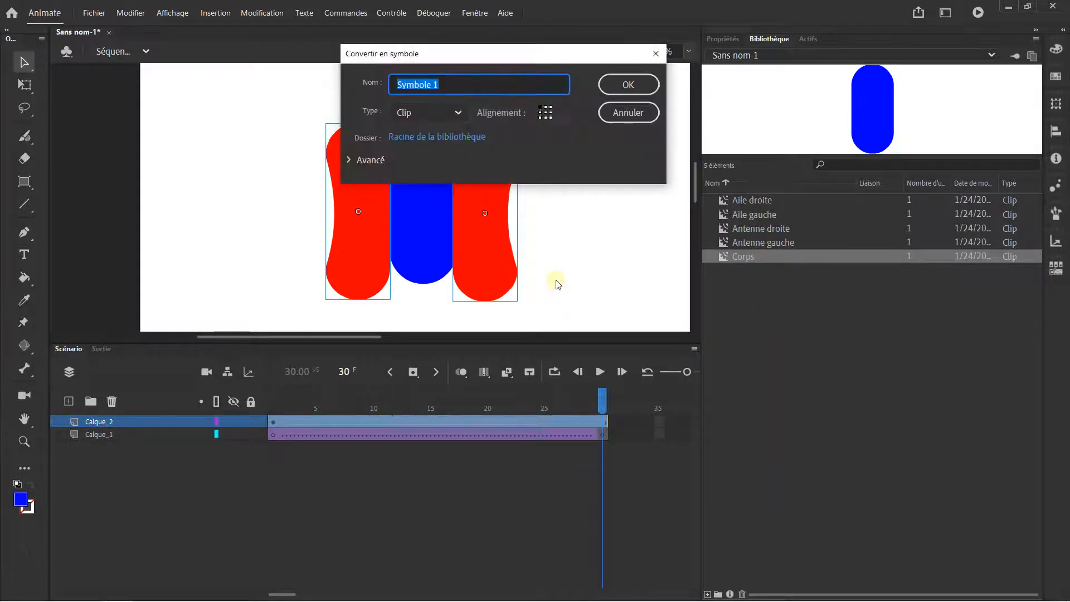
pyautogui.write('Ailes')
pyautogui.press('Return')
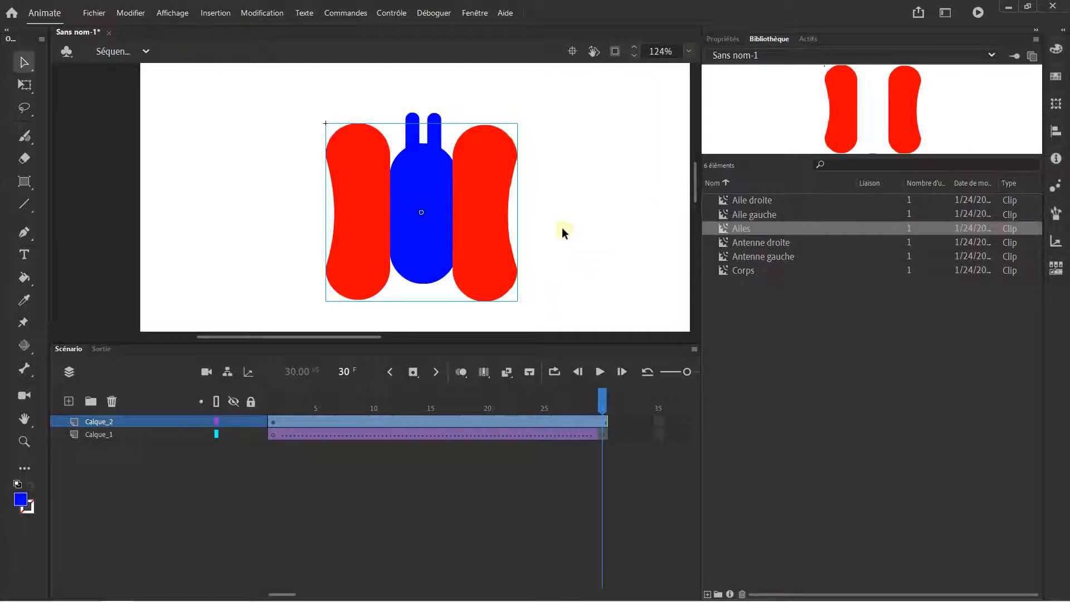
# Enter the Ailes symbol to inspect the separate wing instances inside it, and return to the main scene
pyautogui.doubleClick(480, 168)
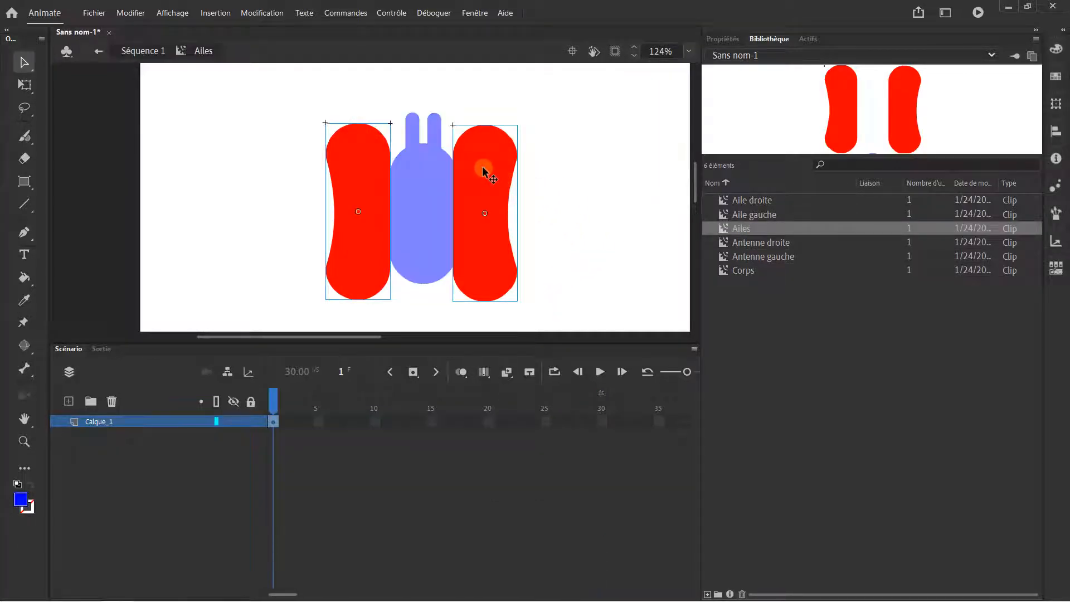
pyautogui.click(593, 144)
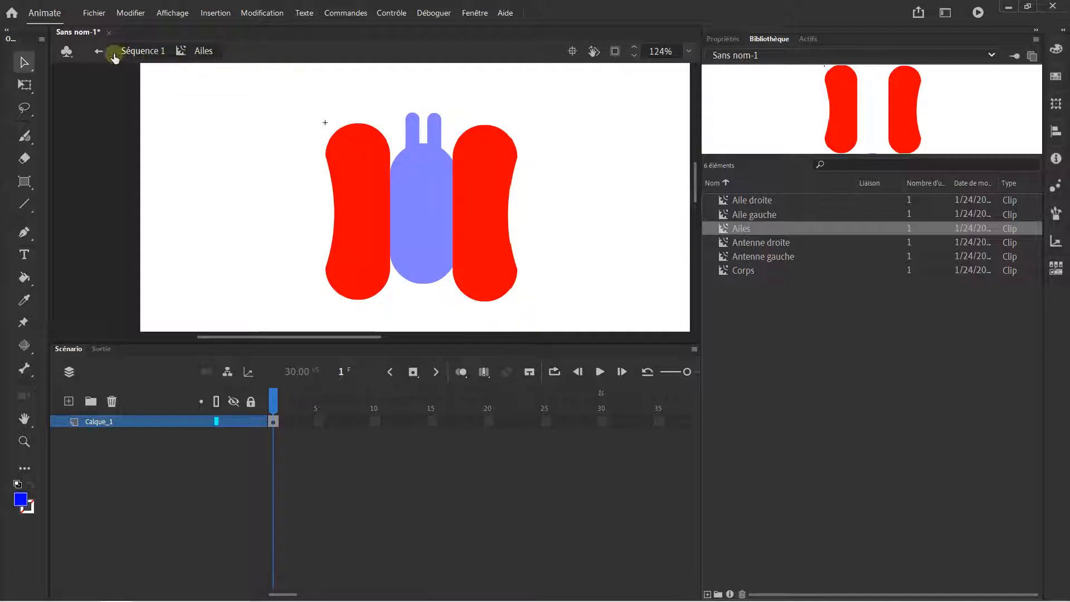
pyautogui.click(98, 54)
pyautogui.click(602, 168)
# Convert the two blue antennas together into a Clip symbol named Antennes
pyautogui.click(412, 128)
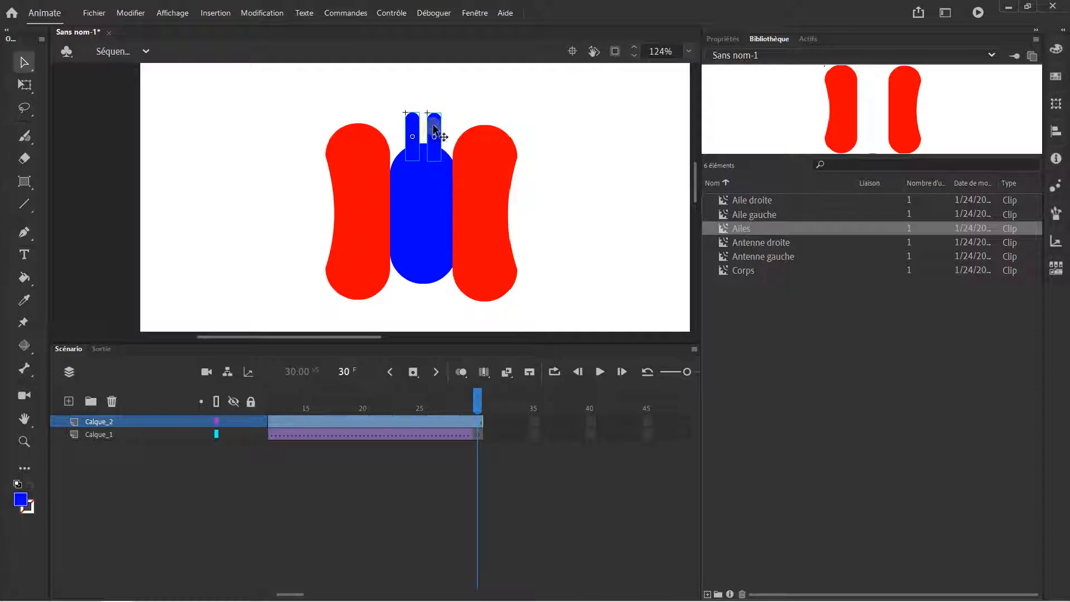
pyautogui.rightClick(435, 130)
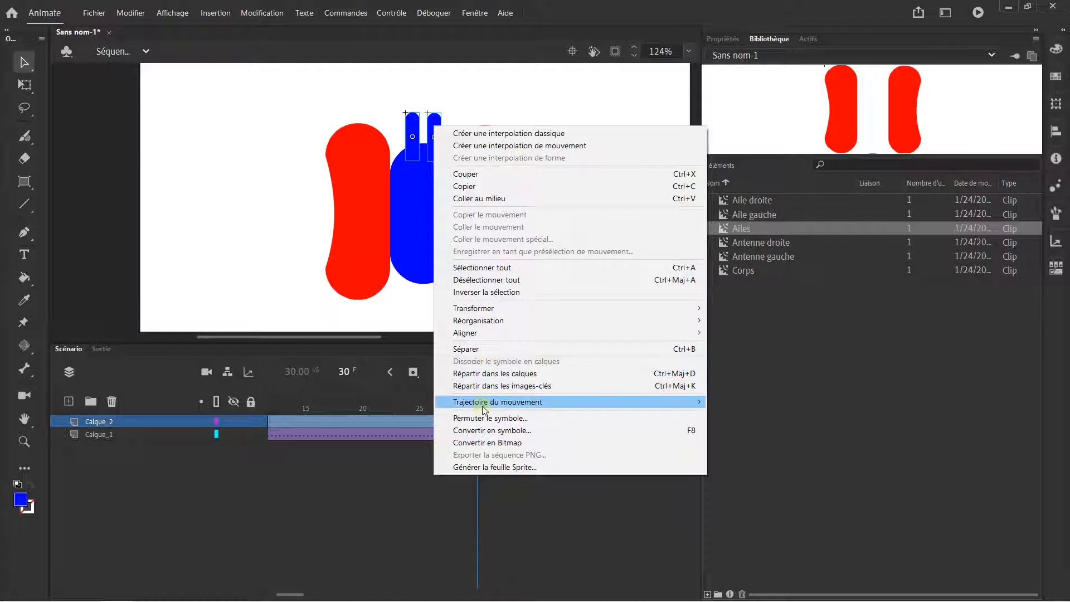
pyautogui.click(491, 430)
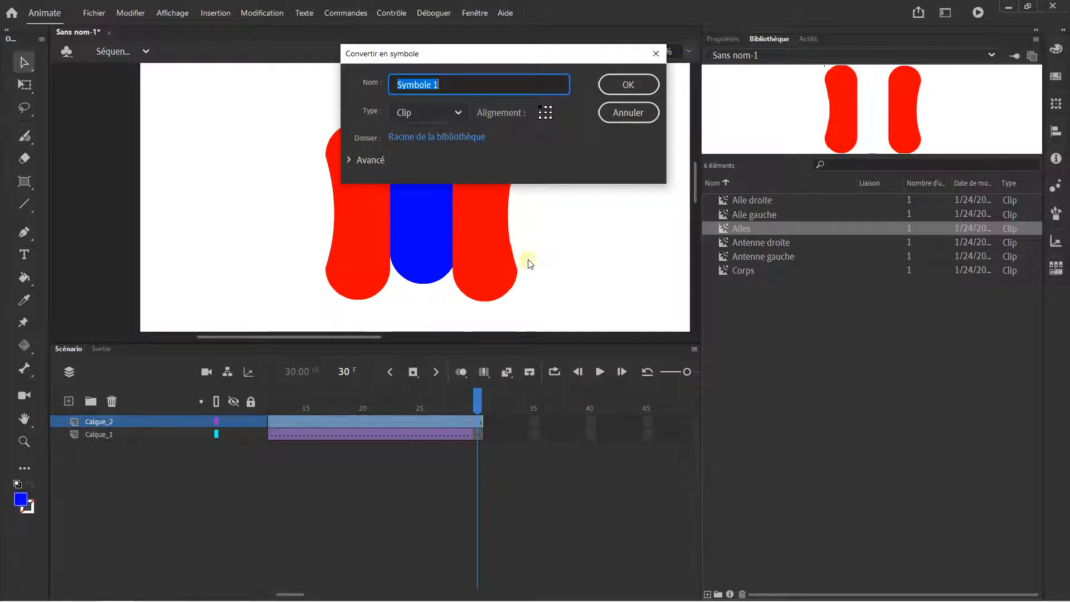
pyautogui.write('Antennes')
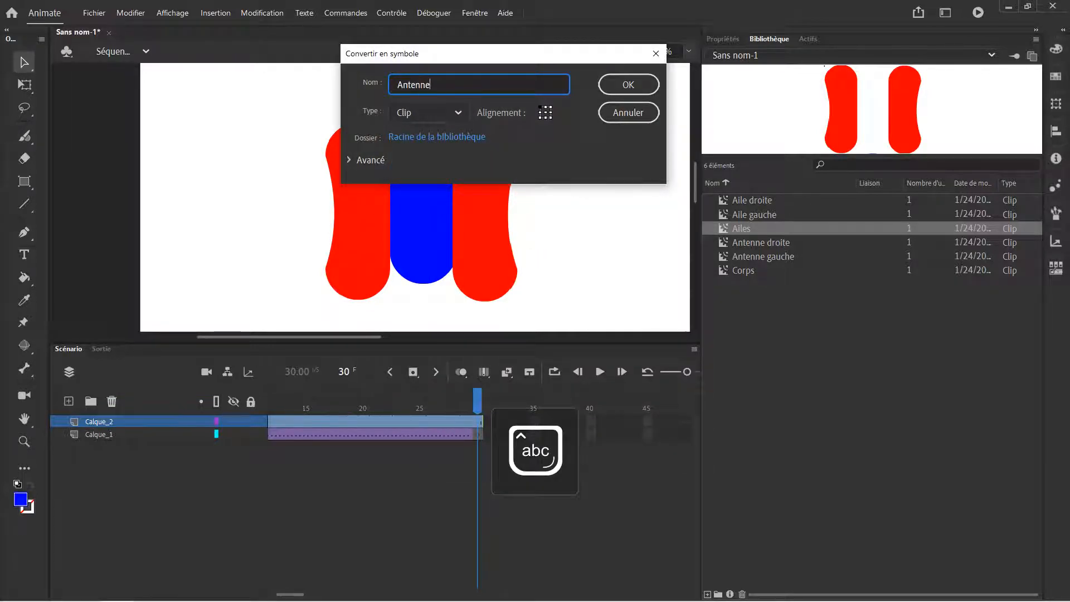
pyautogui.click(643, 88)
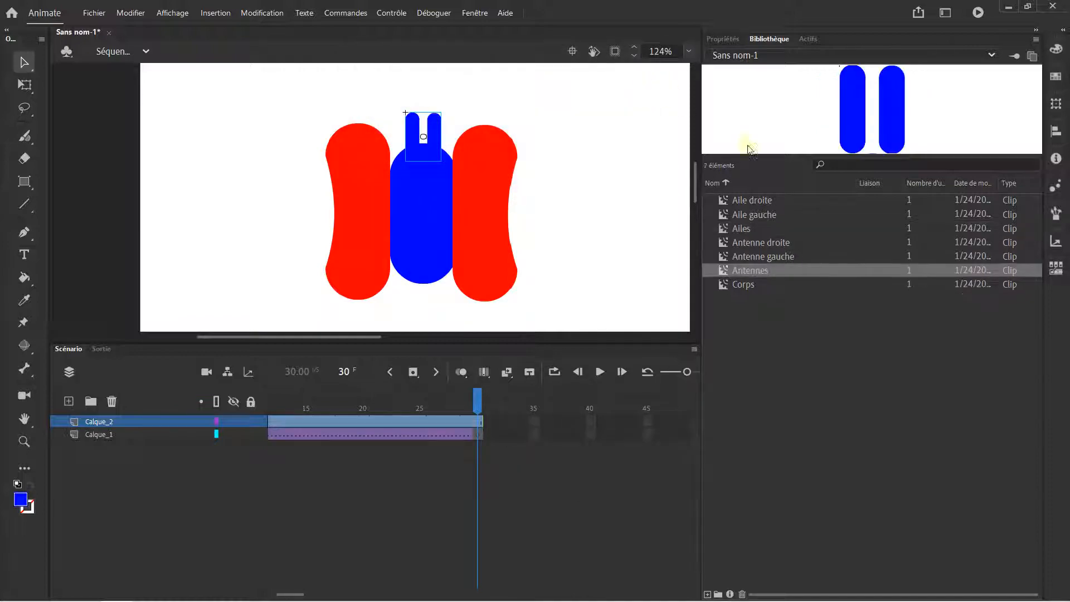
# Preview the Aile droite, Aile gauche, Ailes and Antenne droite symbols in the library
pyautogui.click(762, 196)
pyautogui.click(757, 216)
pyautogui.click(750, 228)
pyautogui.click(751, 242)
pyautogui.click(563, 162)
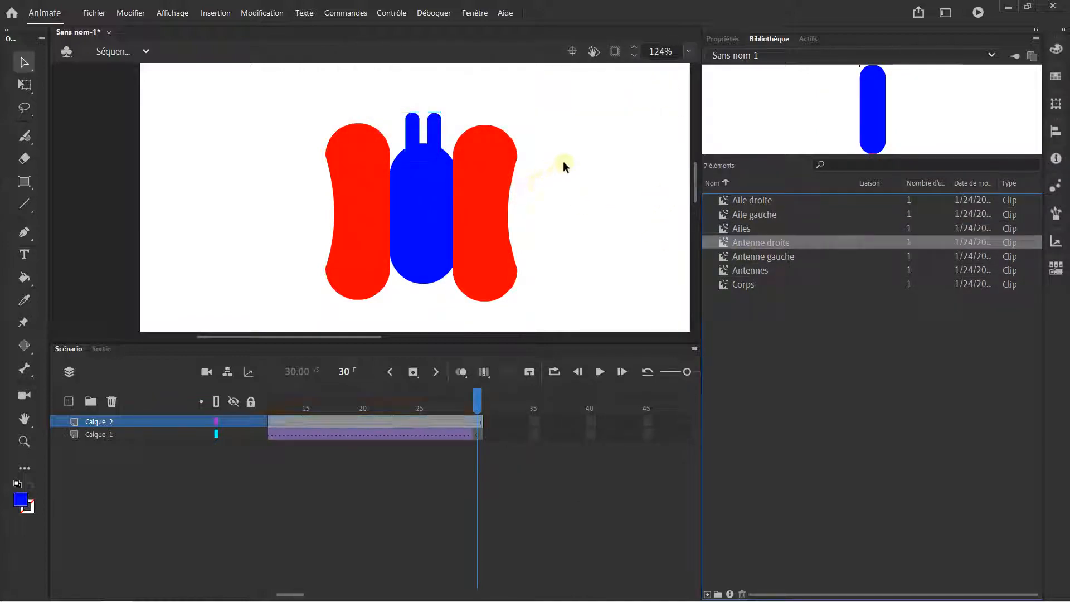
# Convert the wings, body and antennas together into a Clip symbol named Papillon
pyautogui.scroll(-1, 480, 184)
pyautogui.scroll(1, 479, 184)
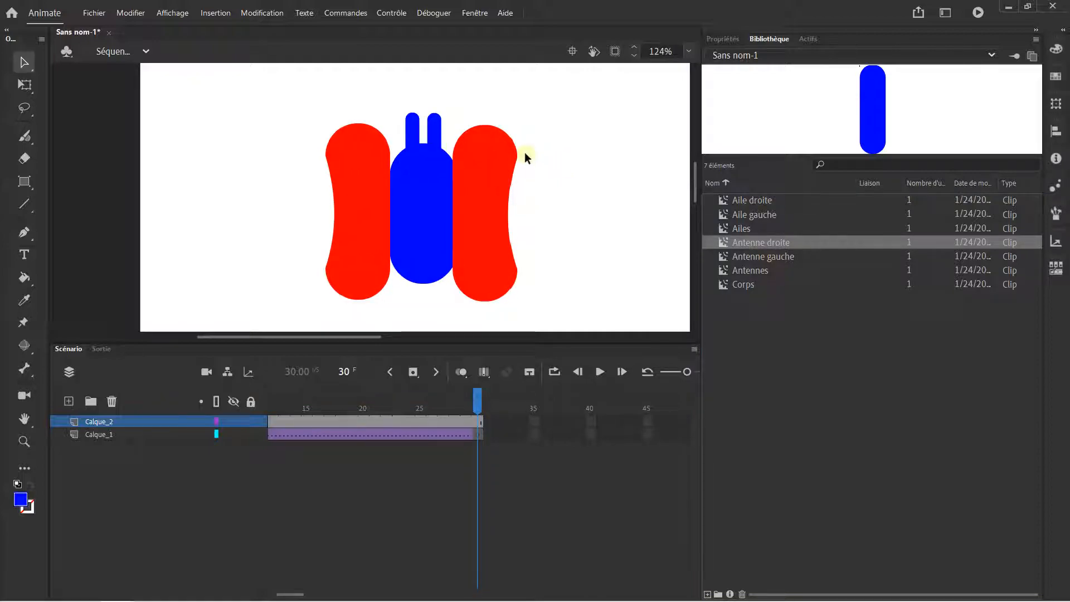
pyautogui.moveTo(526, 147); pyautogui.dragTo(527, 142)
pyautogui.scroll(-1, 410, 122)
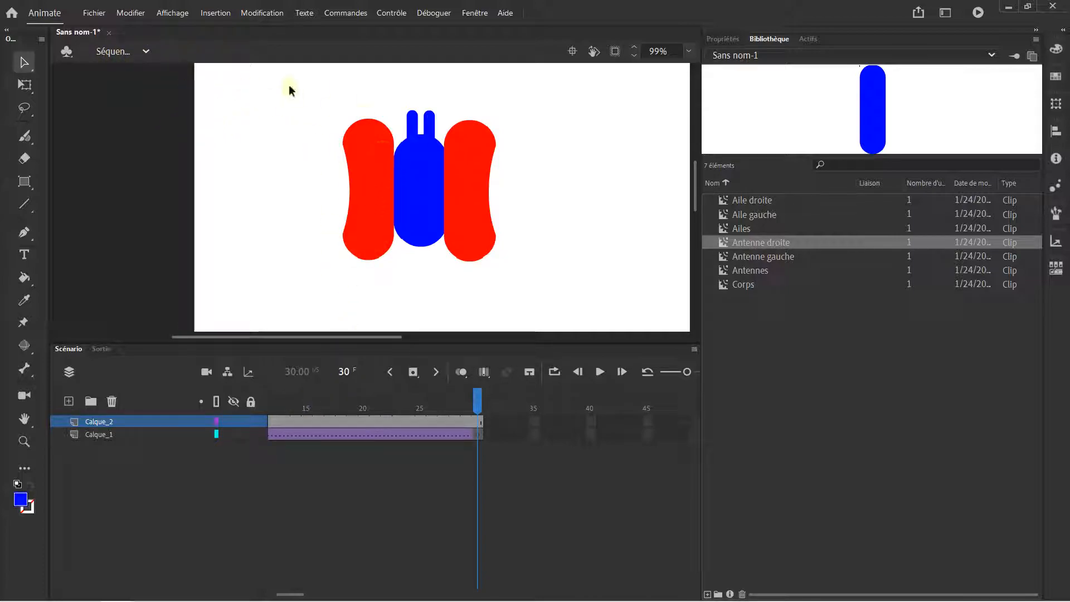
pyautogui.moveTo(305, 105); pyautogui.dragTo(577, 318)
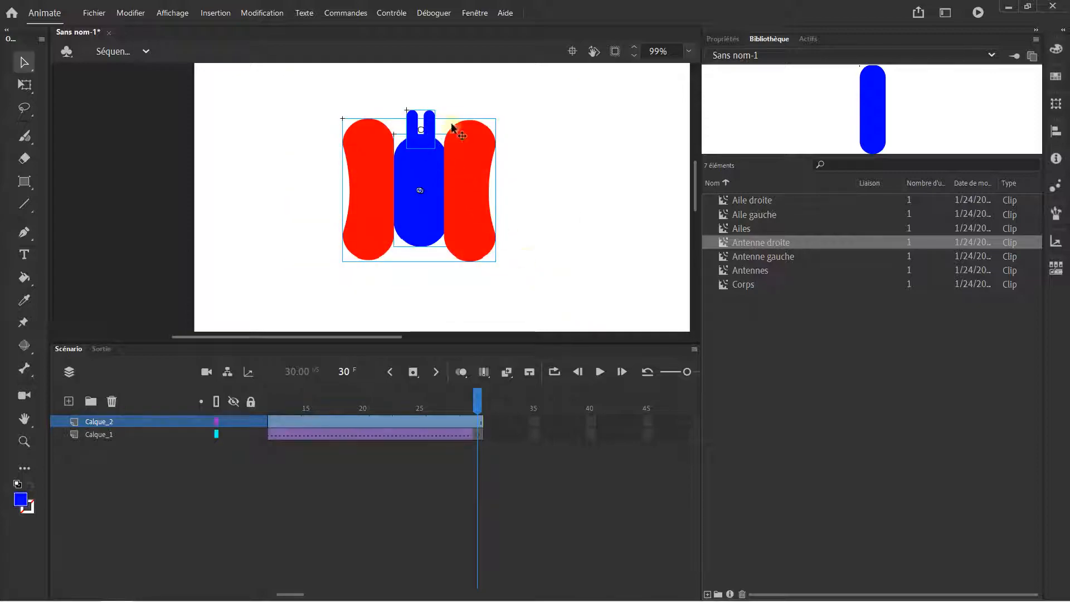
pyautogui.rightClick(462, 137)
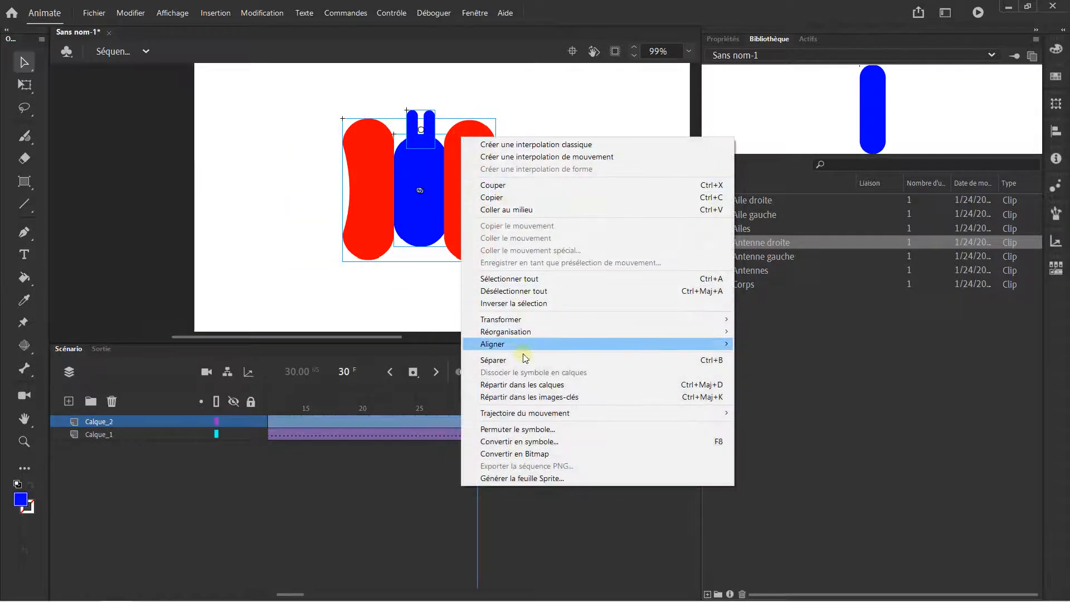
pyautogui.click(515, 442)
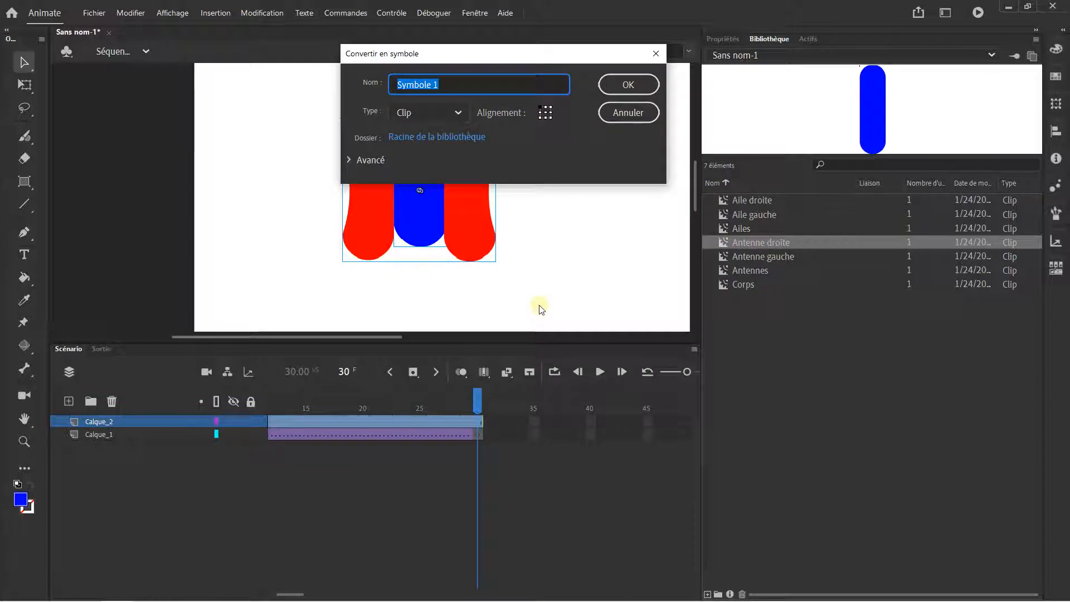
pyautogui.write('Pa')
pyautogui.write('n')
pyautogui.press('Return')
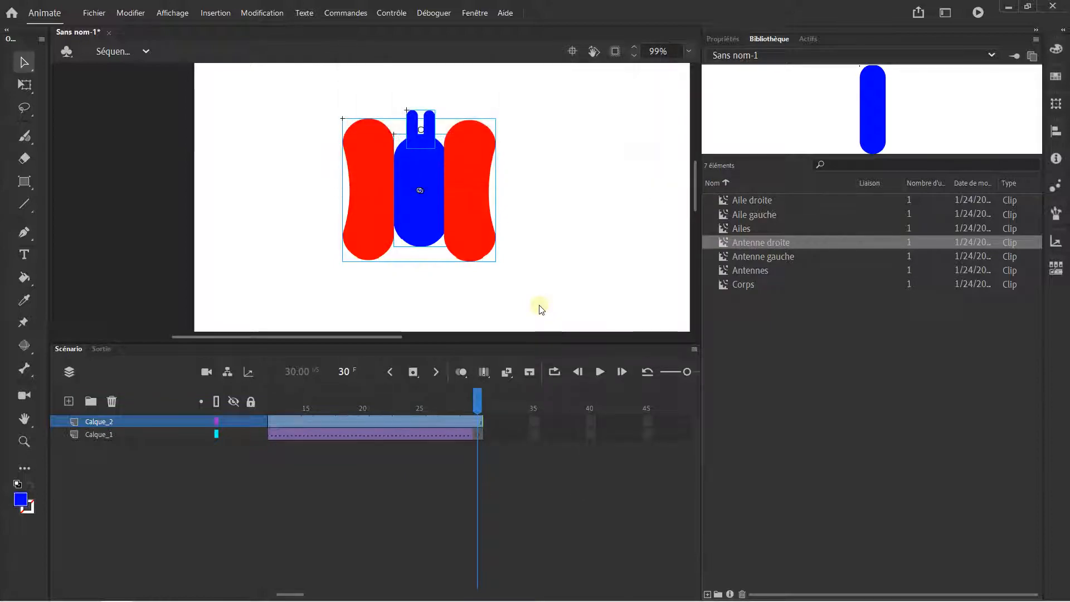
pyautogui.click(581, 197)
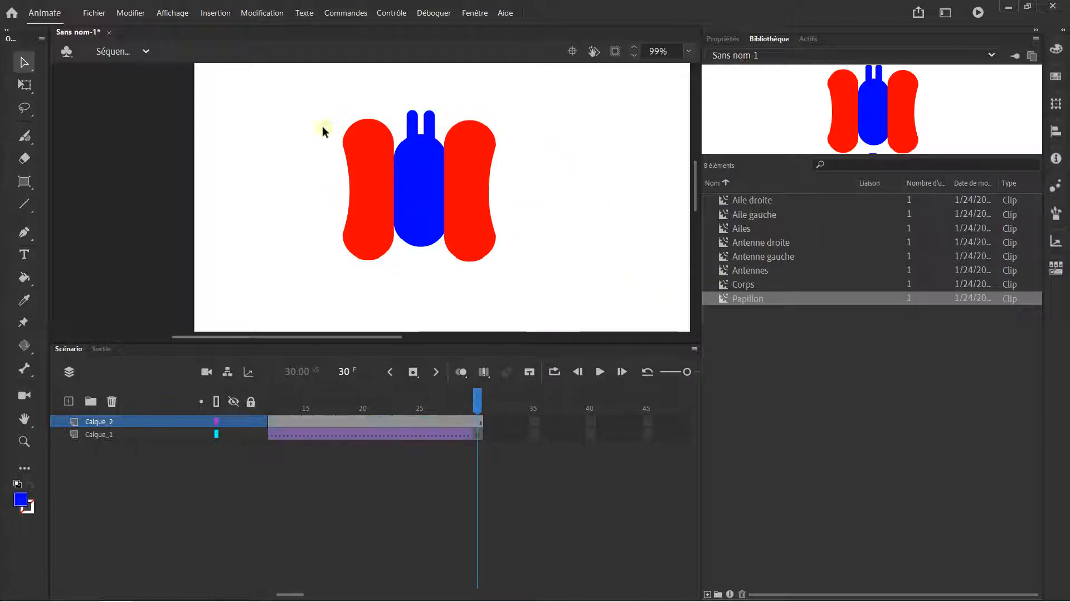
pyautogui.click(111, 52)
pyautogui.click(369, 140)
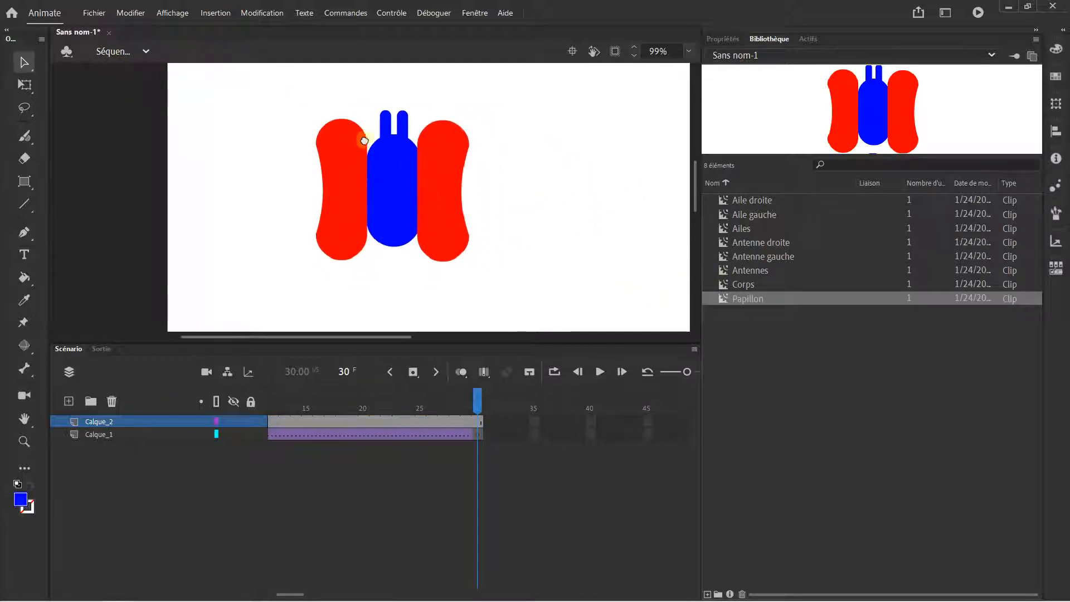
pyautogui.scroll(-2, 363, 147)
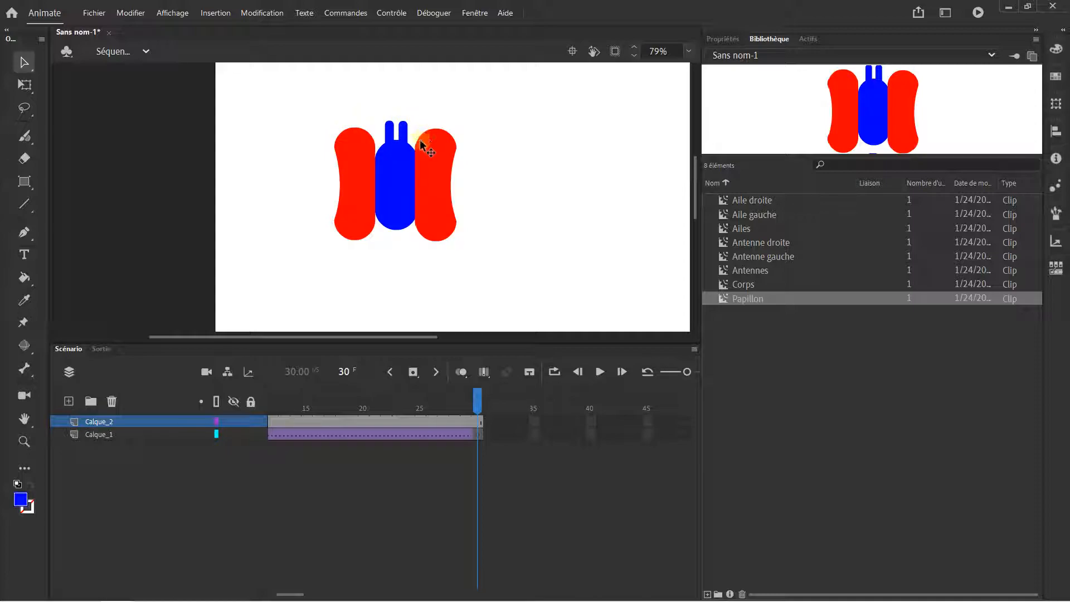
pyautogui.scroll(3, 419, 141)
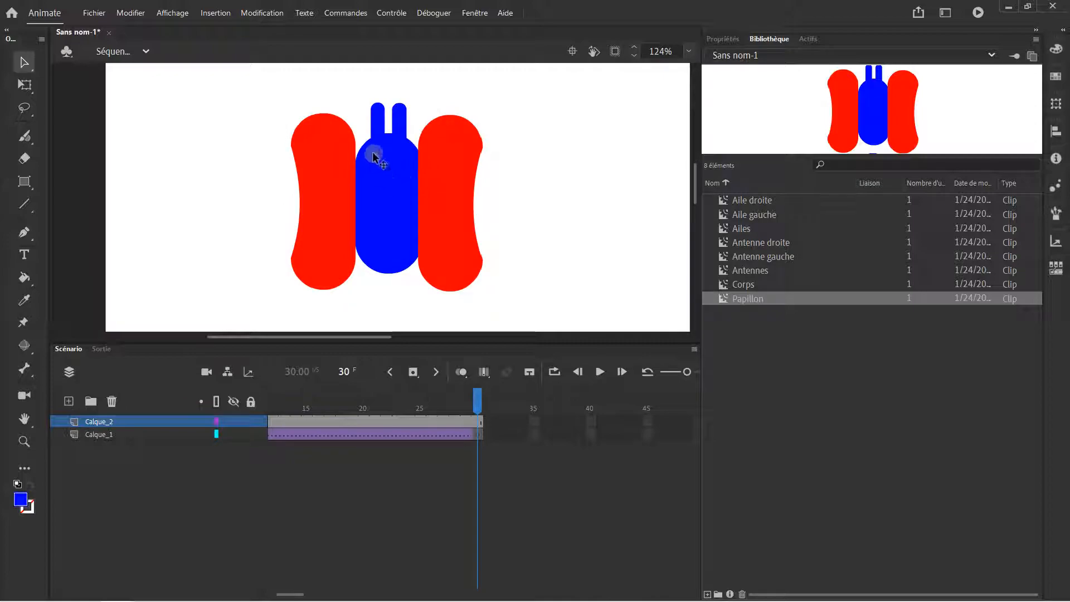
pyautogui.scroll(-2, 391, 135)
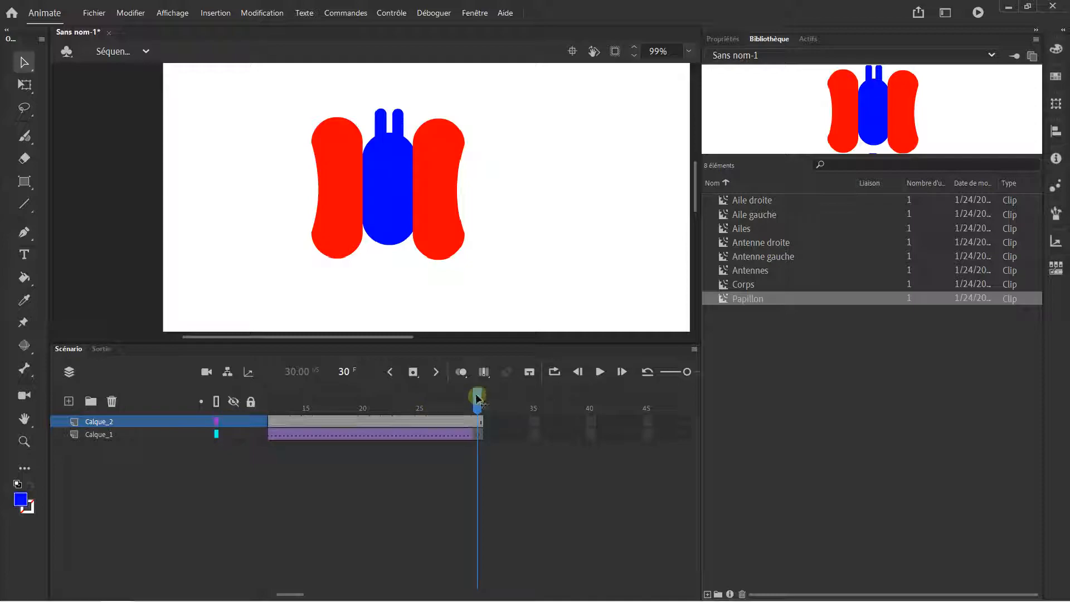
# Insert a keyframe at frame 30 of Calque_2
pyautogui.press('Return')
pyautogui.click(580, 373)
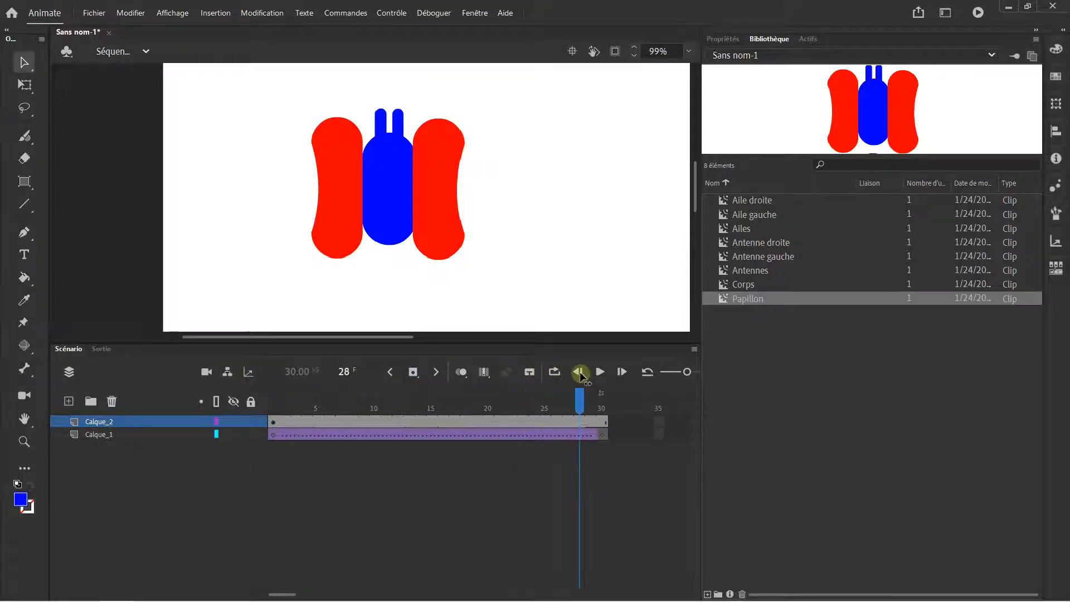
pyautogui.rightClick(606, 423)
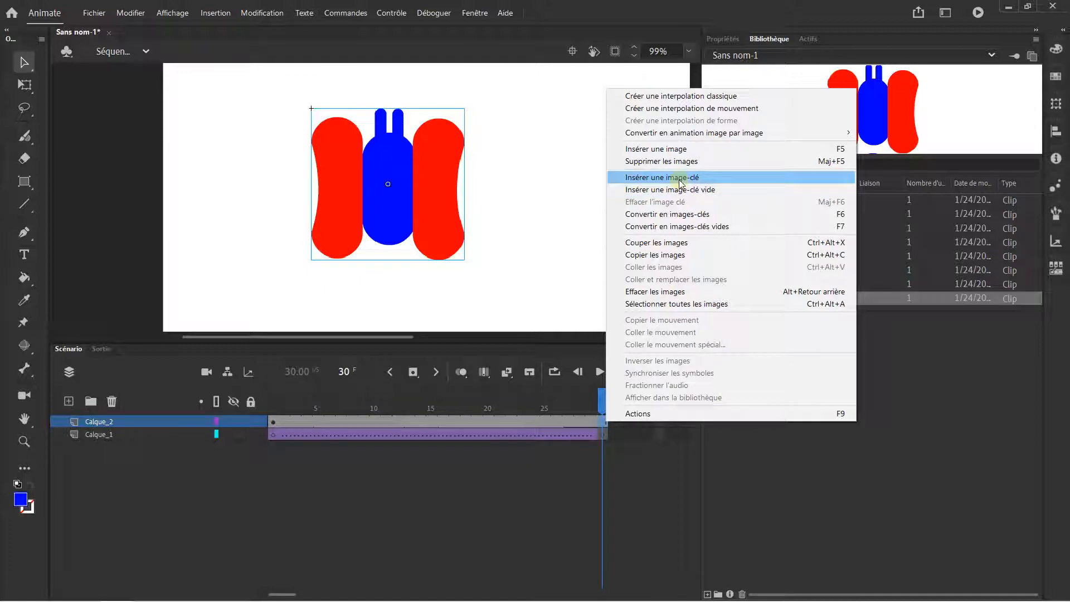
pyautogui.click(681, 182)
pyautogui.moveTo(597, 397); pyautogui.dragTo(602, 370)
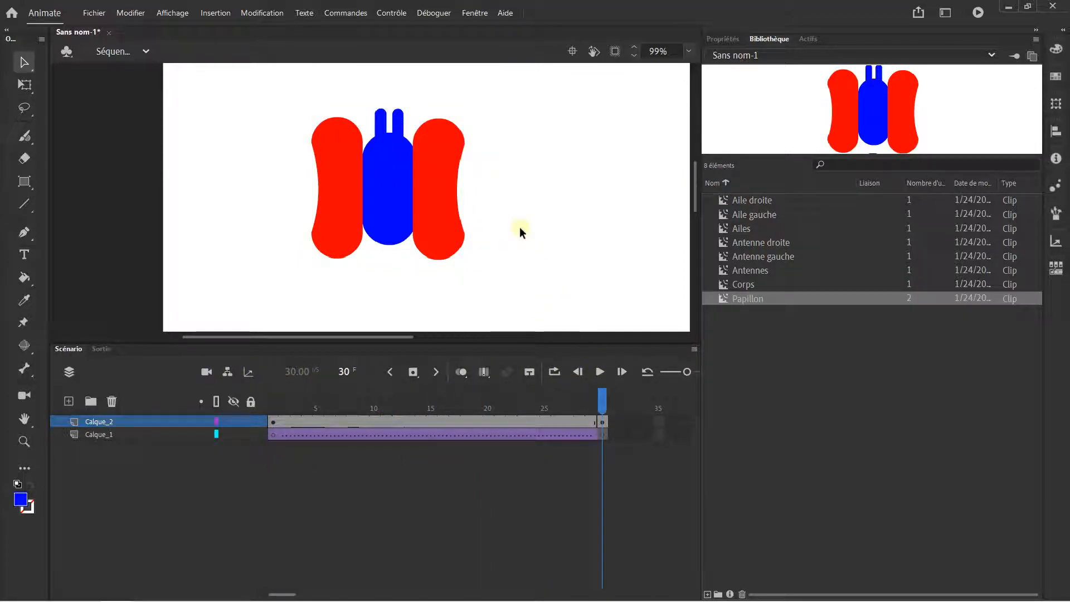
# Examine the Calque_2 keyframe at frame 30, then play the timeline from the first frame to check the butterfly's motion
pyautogui.scroll(-2, 450, 219)
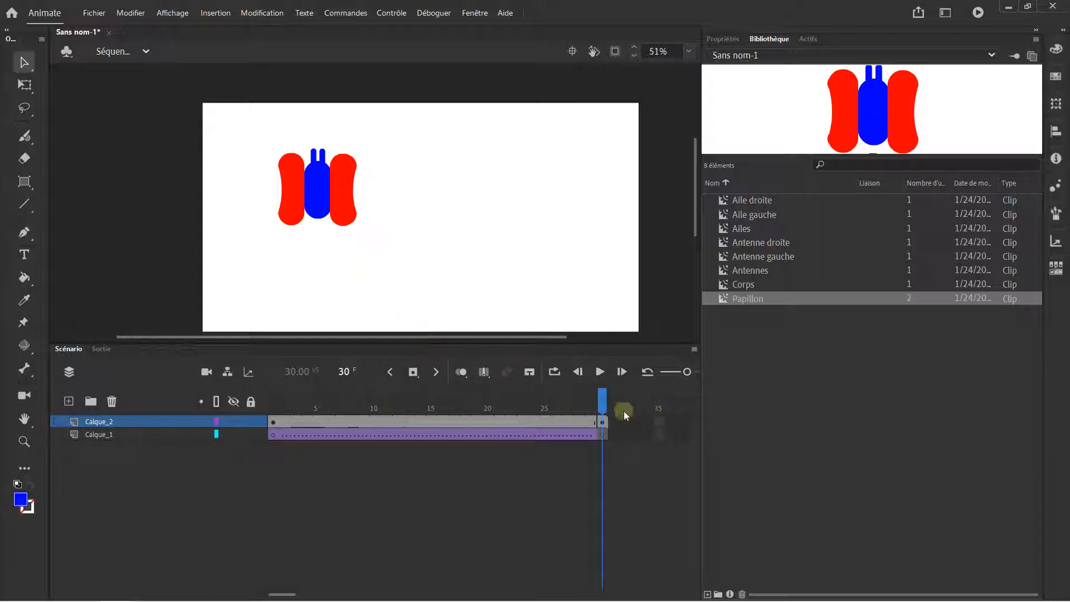
pyautogui.click(605, 425)
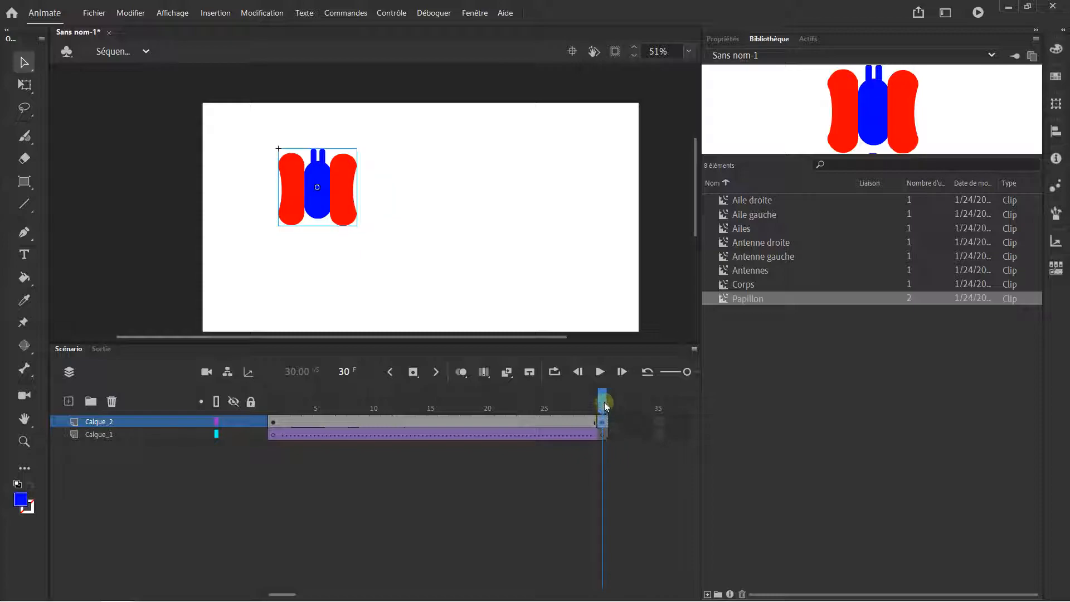
pyautogui.click(605, 401)
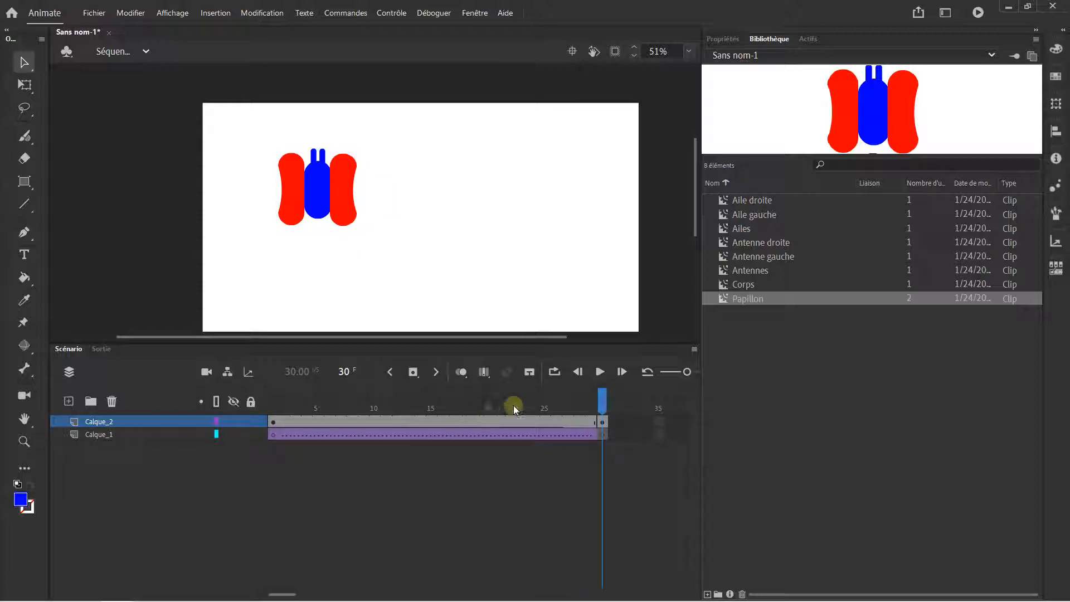
pyautogui.moveTo(602, 398); pyautogui.dragTo(180, 344)
pyautogui.press('Return')
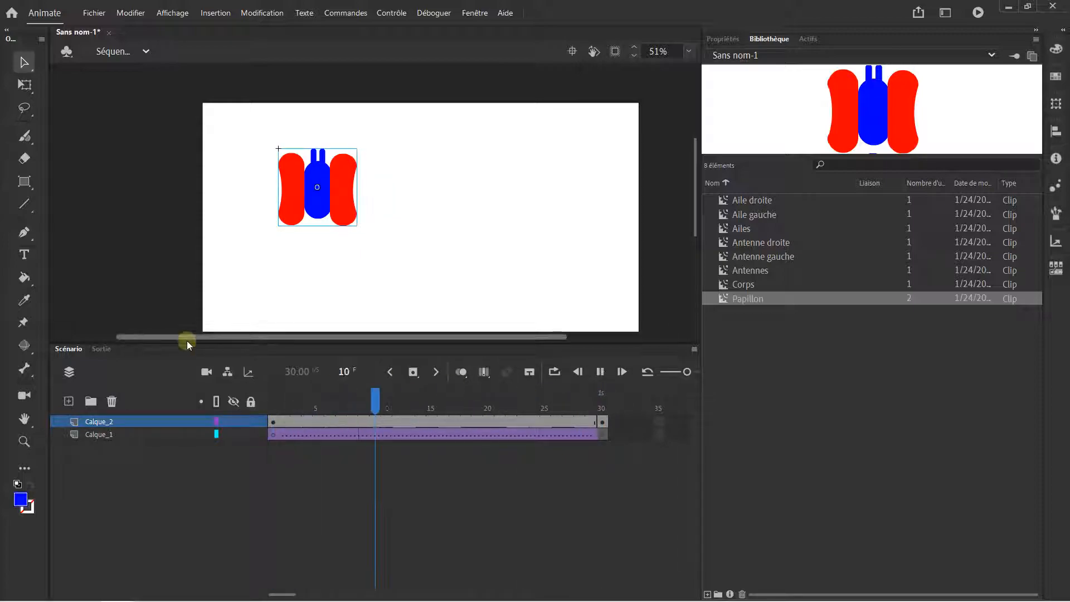
pyautogui.click(510, 311)
# Move the butterfly at frame 30 across to the right part of the stage, slightly higher, and play the timeline from the start
pyautogui.click(334, 193)
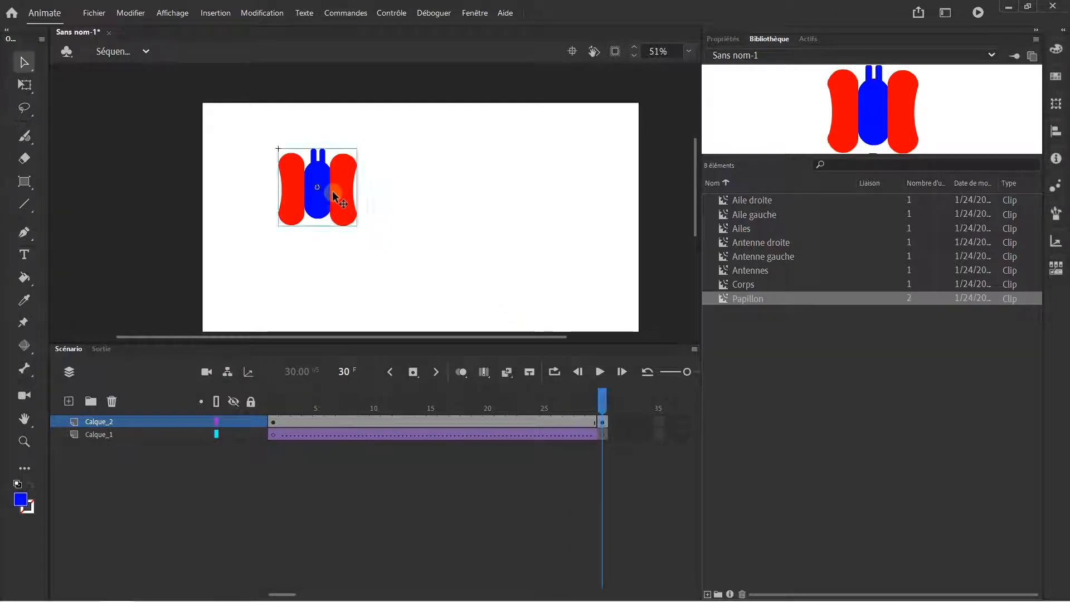
pyautogui.moveTo(344, 190); pyautogui.dragTo(514, 174)
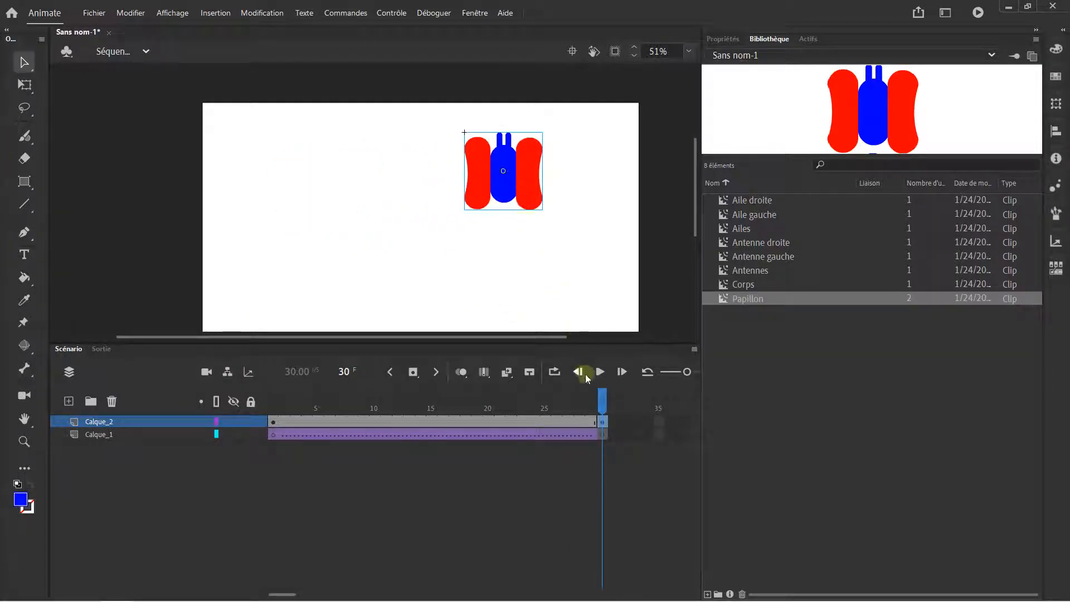
pyautogui.moveTo(602, 400); pyautogui.dragTo(247, 378)
pyautogui.press('Return')
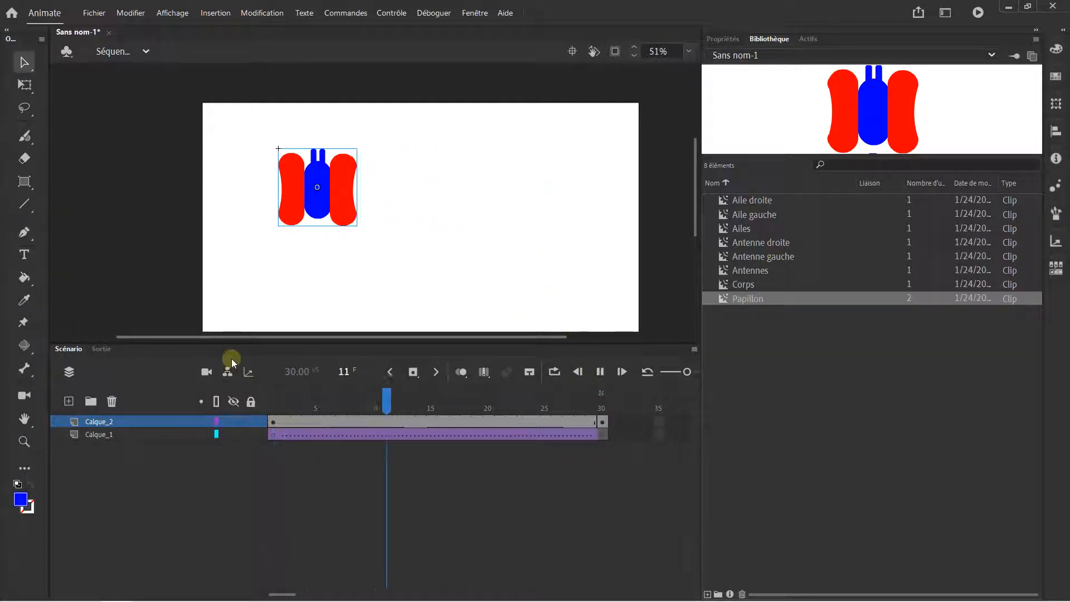
# Create a classic tween between the Calque_2 keyframes at frames 1 and 30 and preview the butterfly's motion from the first frame
pyautogui.rightClick(420, 424)
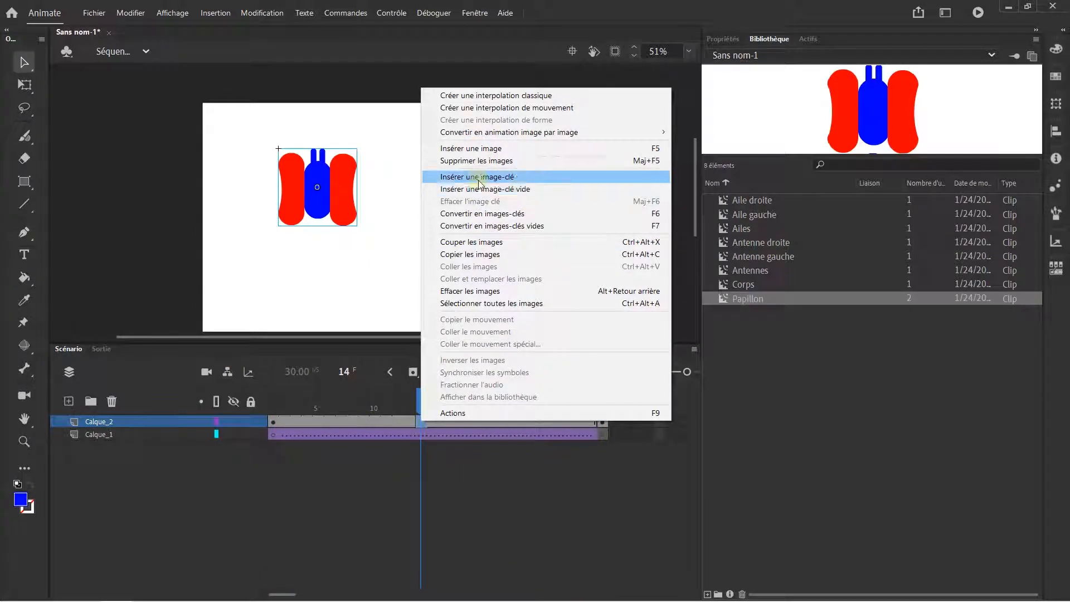
pyautogui.click(496, 96)
pyautogui.moveTo(427, 409); pyautogui.dragTo(246, 401)
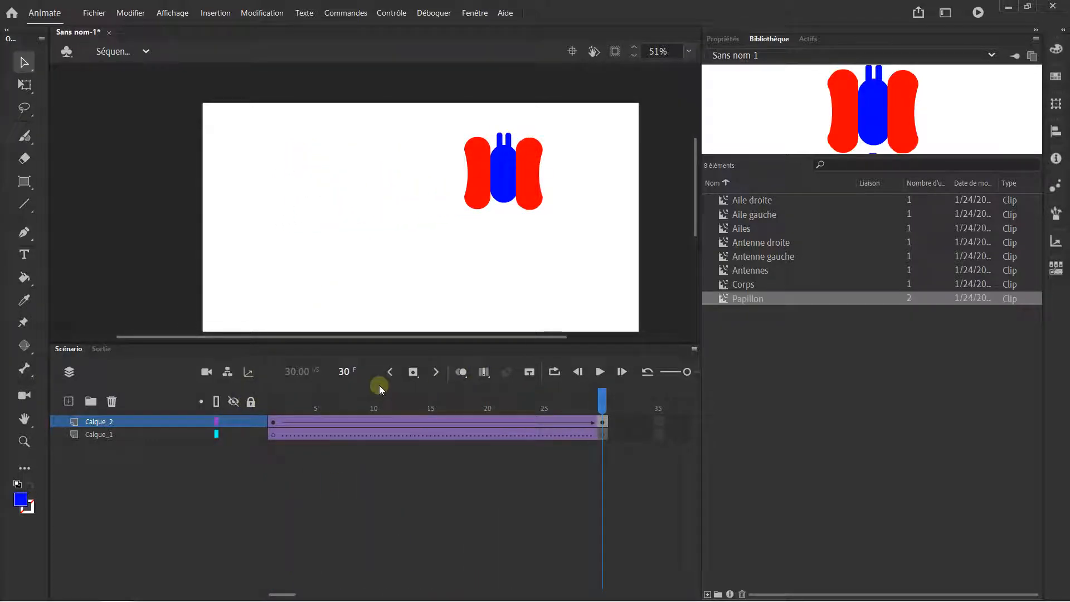
# Open the Papillon symbol, its nested Ailes symbol and the Aile droite symbol in place, and return to editing Ailes
pyautogui.scroll(3, 455, 174)
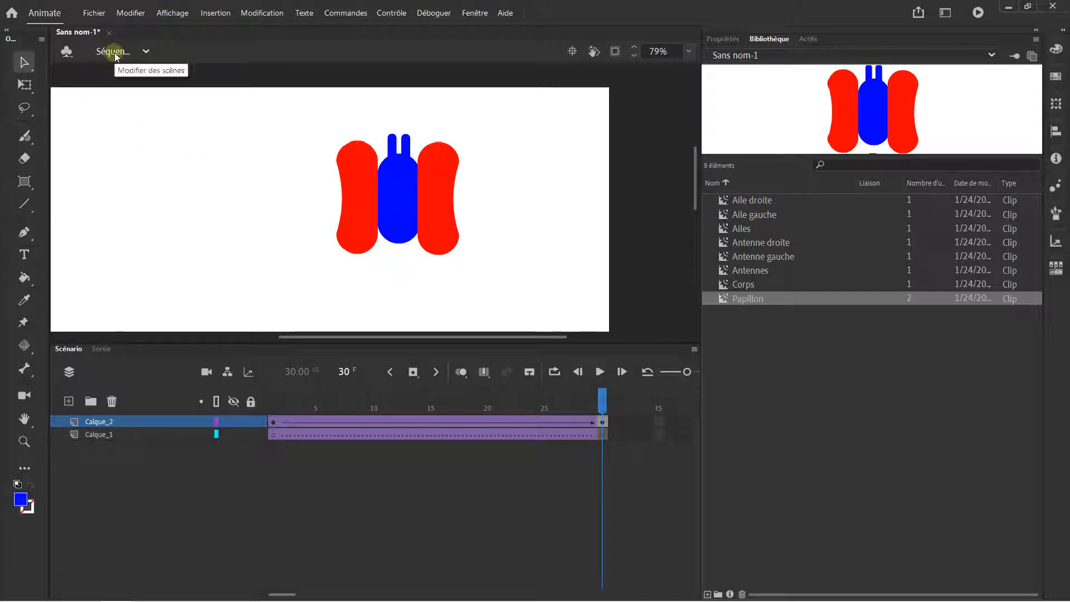
pyautogui.click(436, 171)
pyautogui.doubleClick(436, 171)
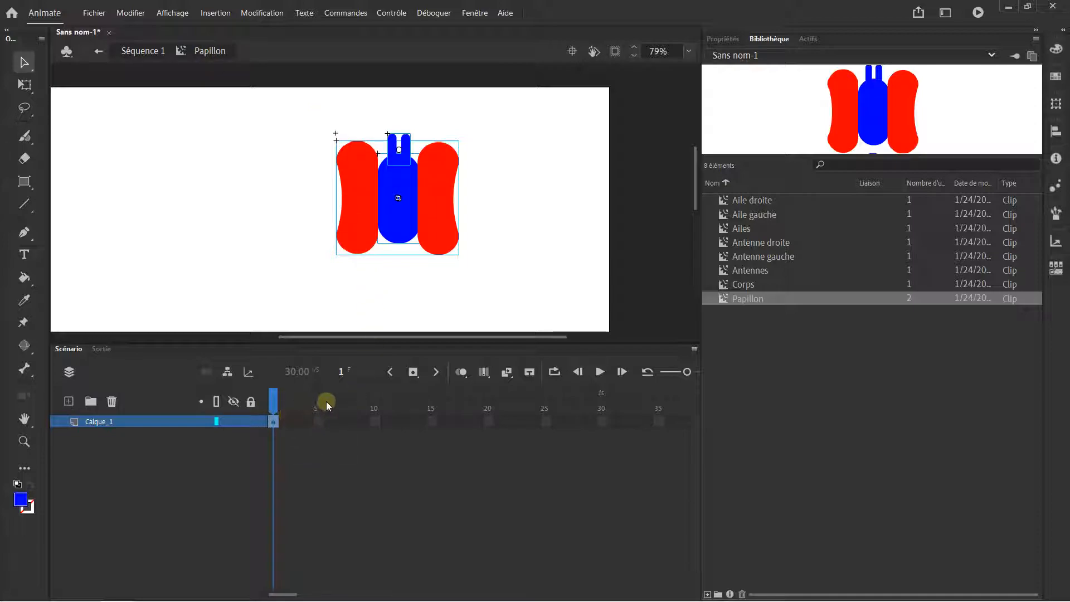
pyautogui.doubleClick(452, 177)
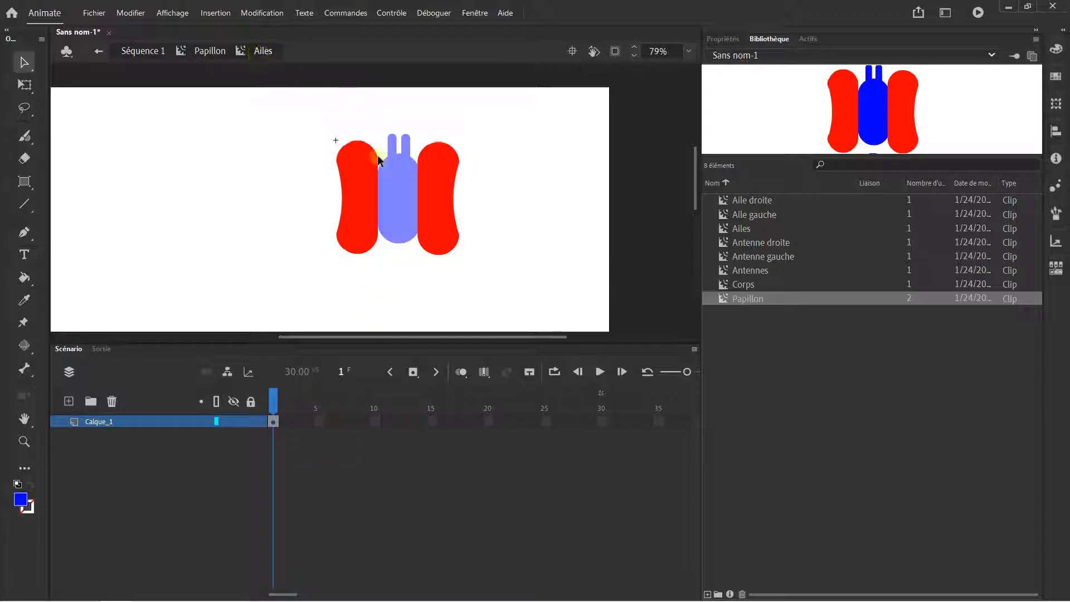
pyautogui.doubleClick(450, 179)
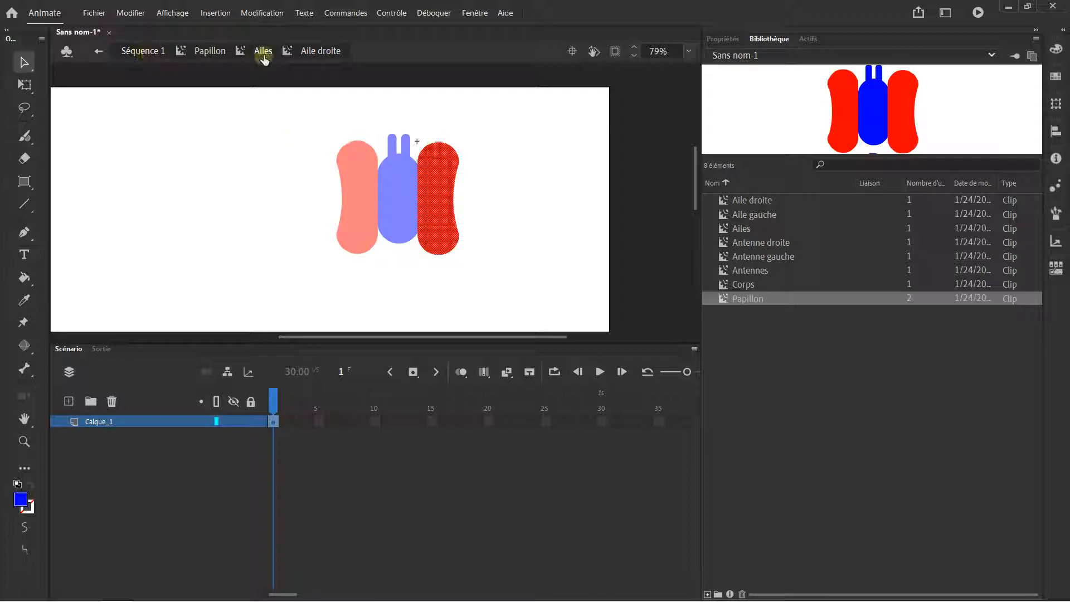
pyautogui.click(263, 51)
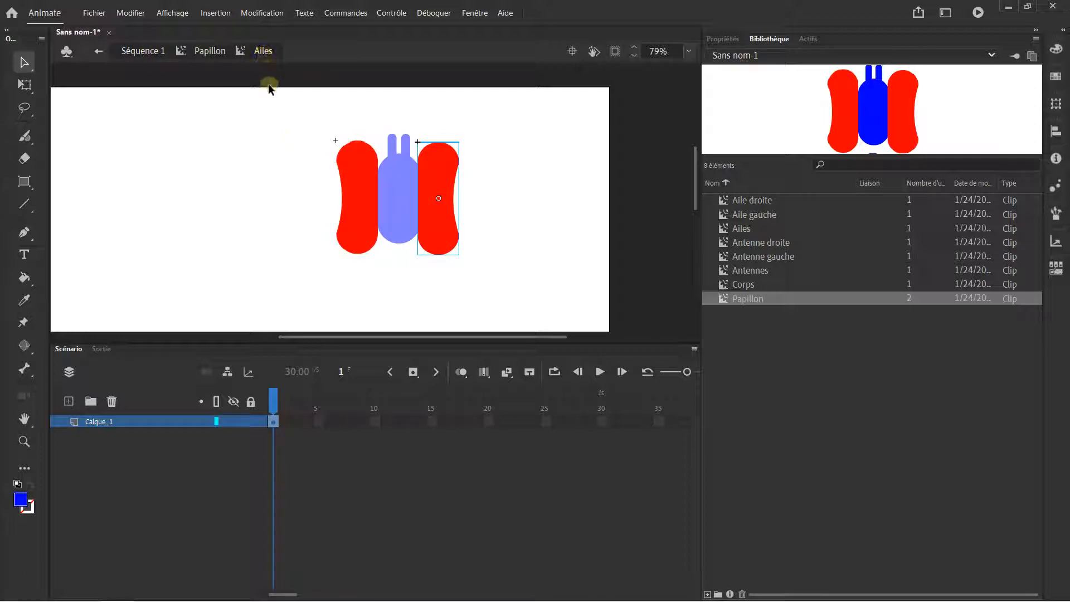
pyautogui.click(290, 141)
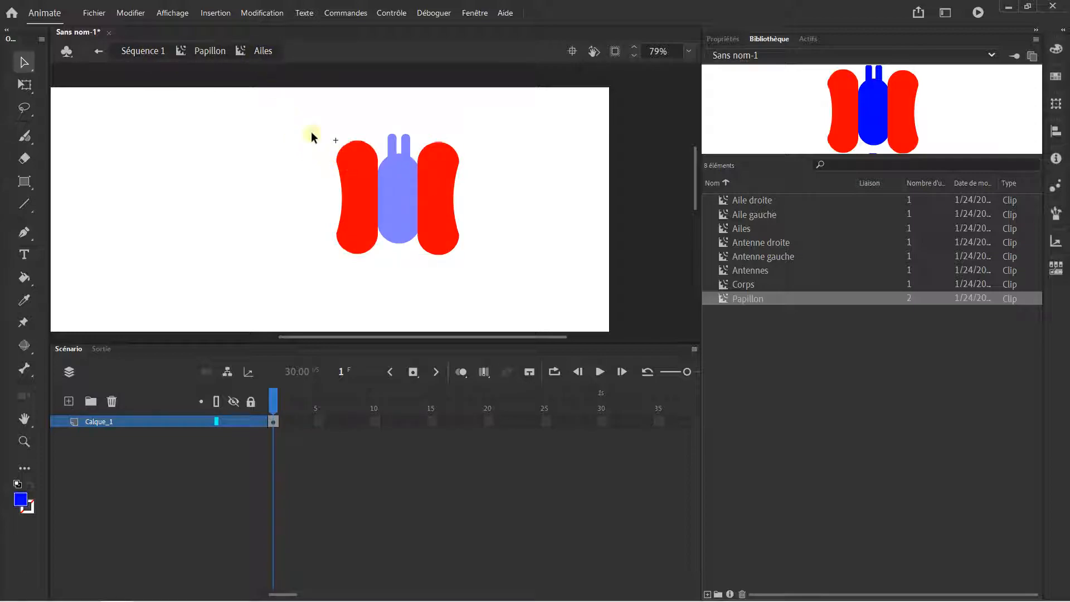
# Select the left wing inside the Ailes symbol with the Free Transform tool
pyautogui.click(348, 177)
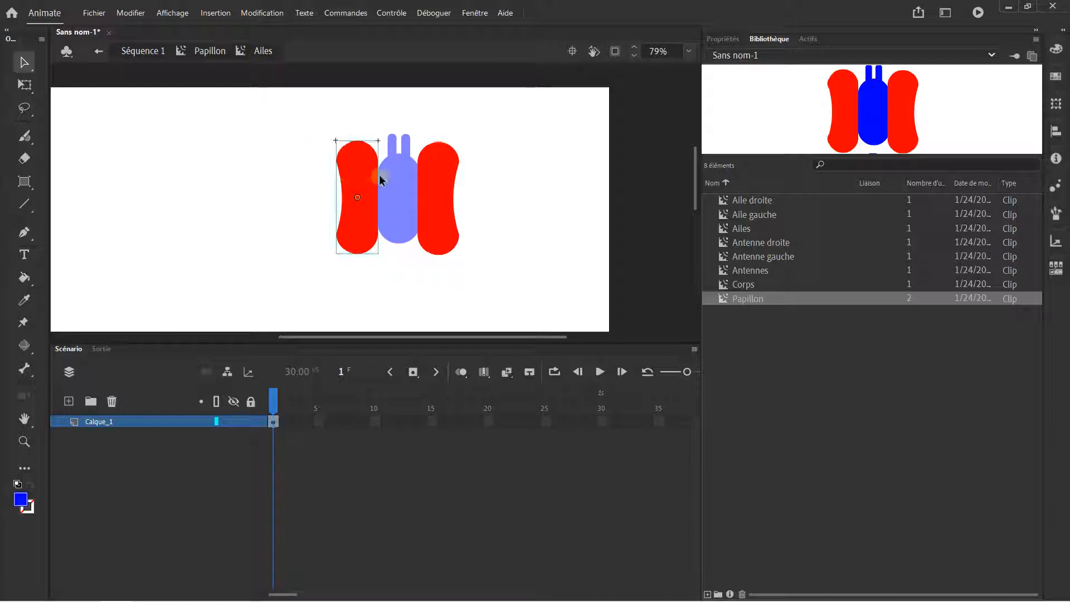
pyautogui.scroll(2, 415, 178)
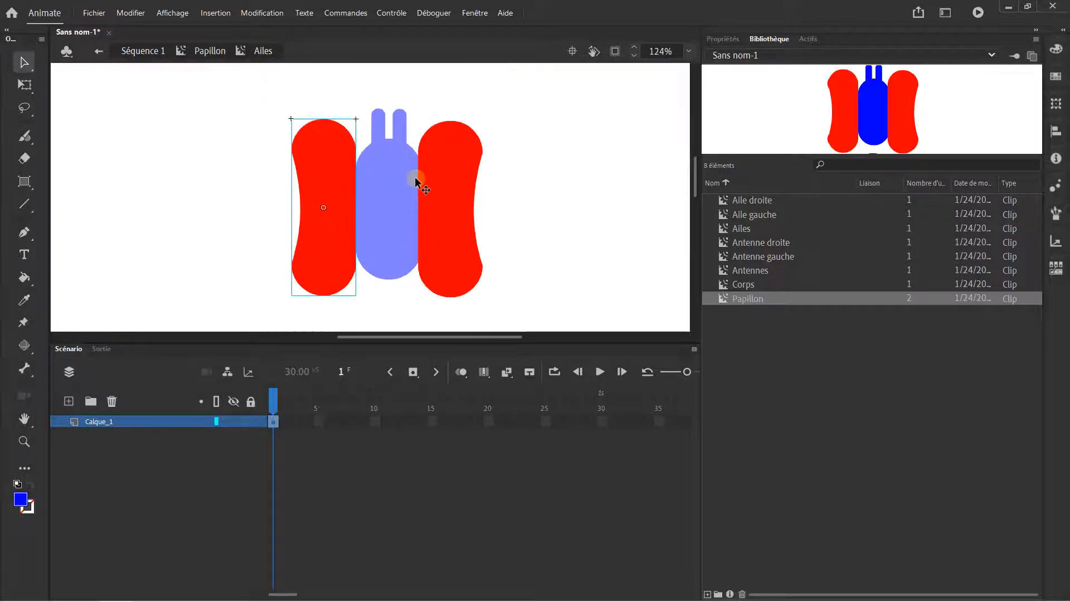
pyautogui.click(25, 84)
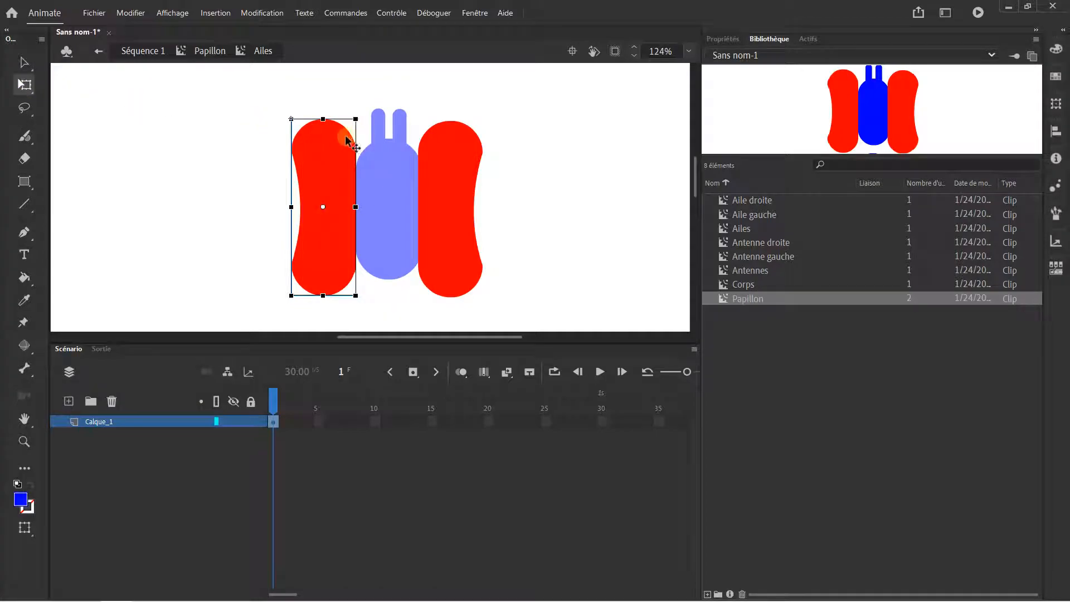
pyautogui.scroll(-3, 352, 137)
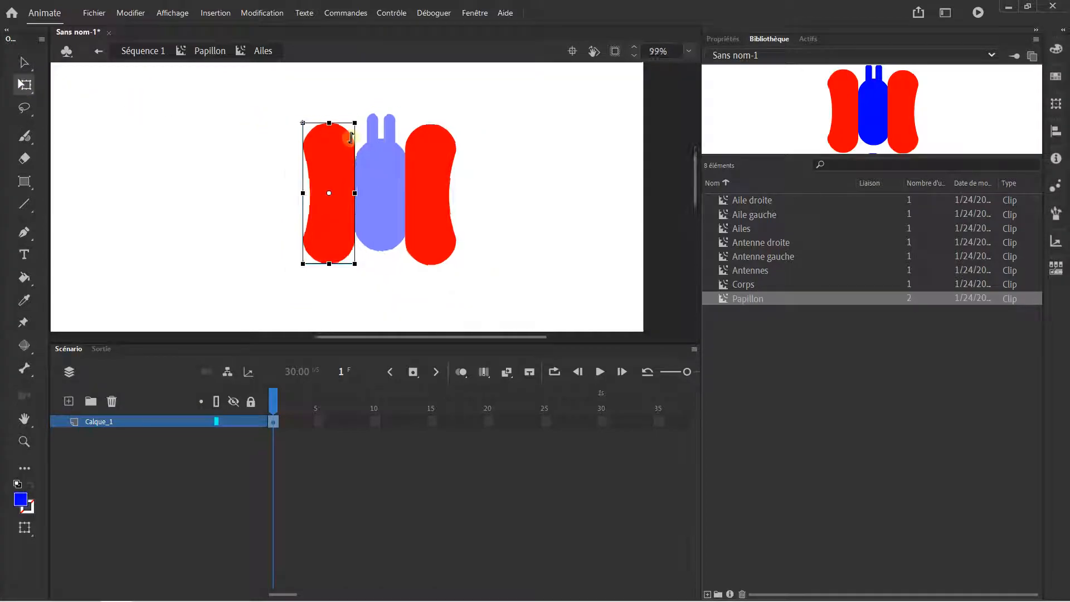
pyautogui.click(211, 52)
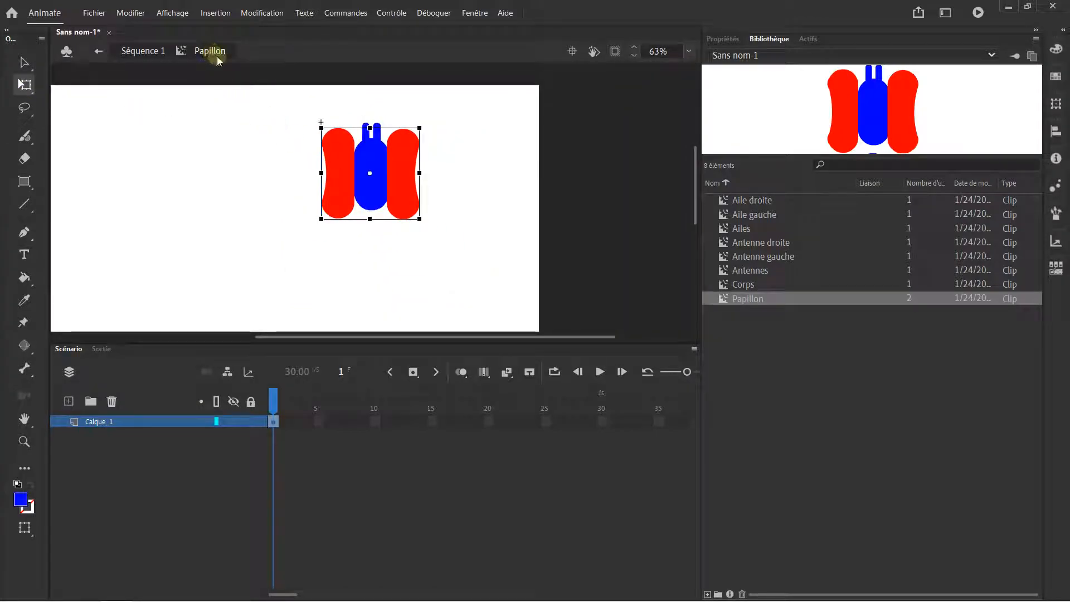
pyautogui.doubleClick(342, 156)
pyautogui.scroll(3, 329, 159)
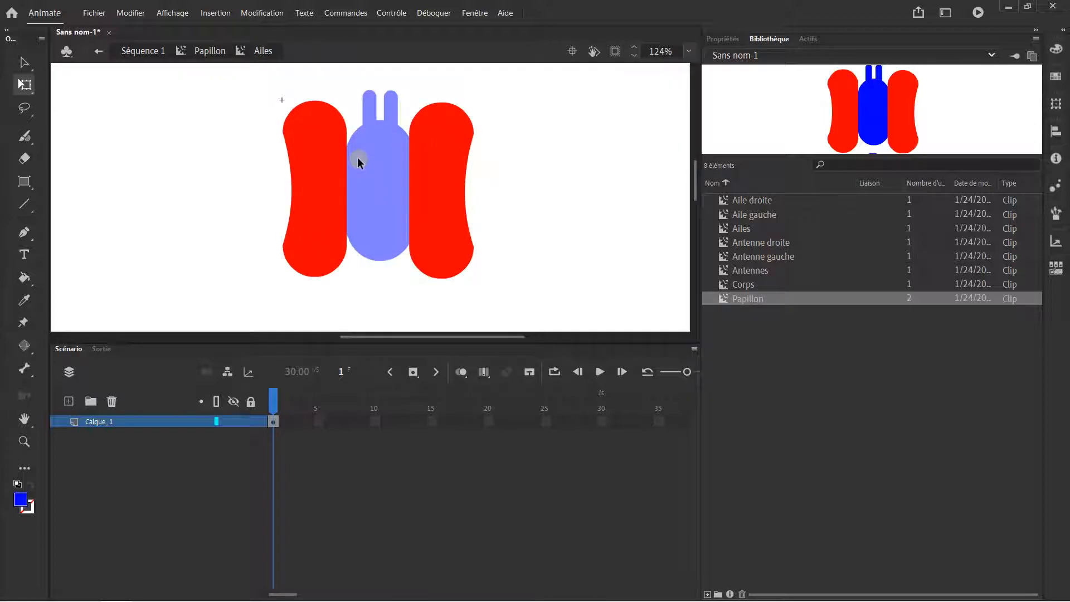
pyautogui.click(321, 162)
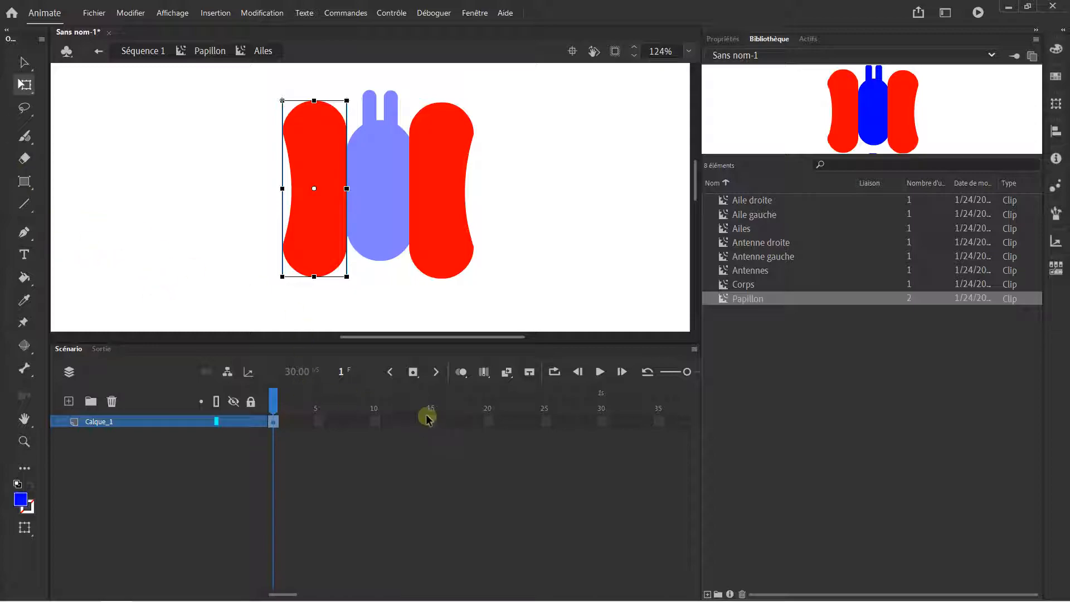
# Try a keyframe at frame 20 of Calque_1 inside the Ailes symbol and undo it
pyautogui.click(488, 422)
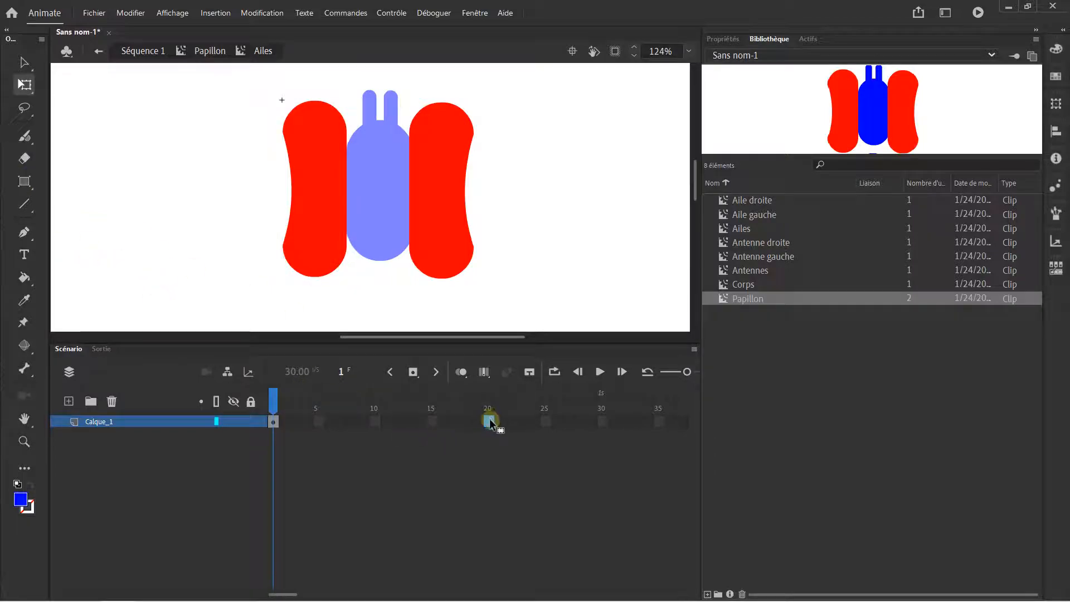
pyautogui.rightClick(488, 422)
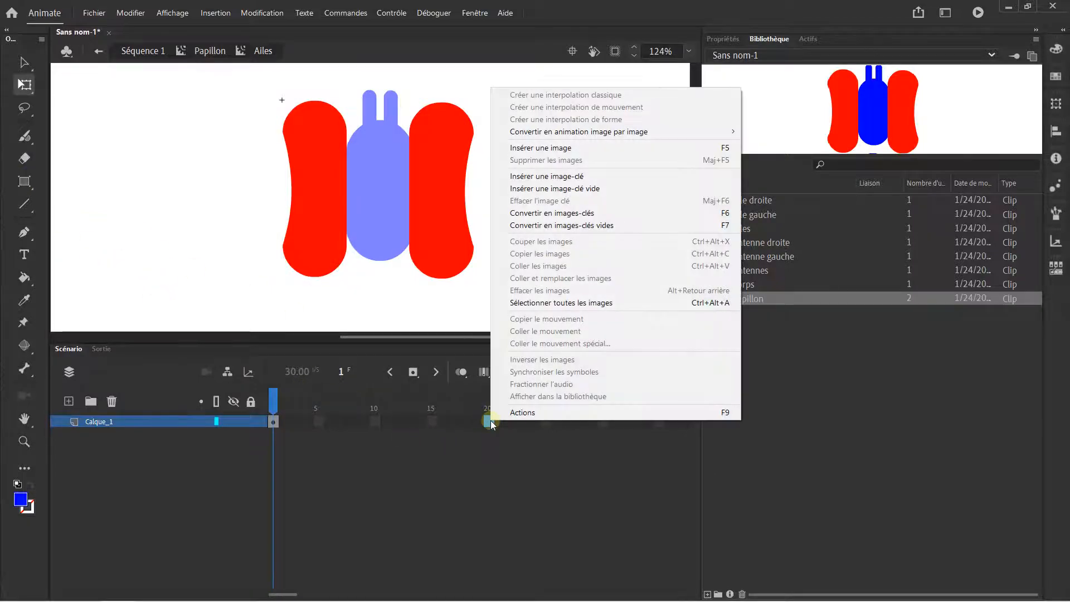
pyautogui.click(597, 178)
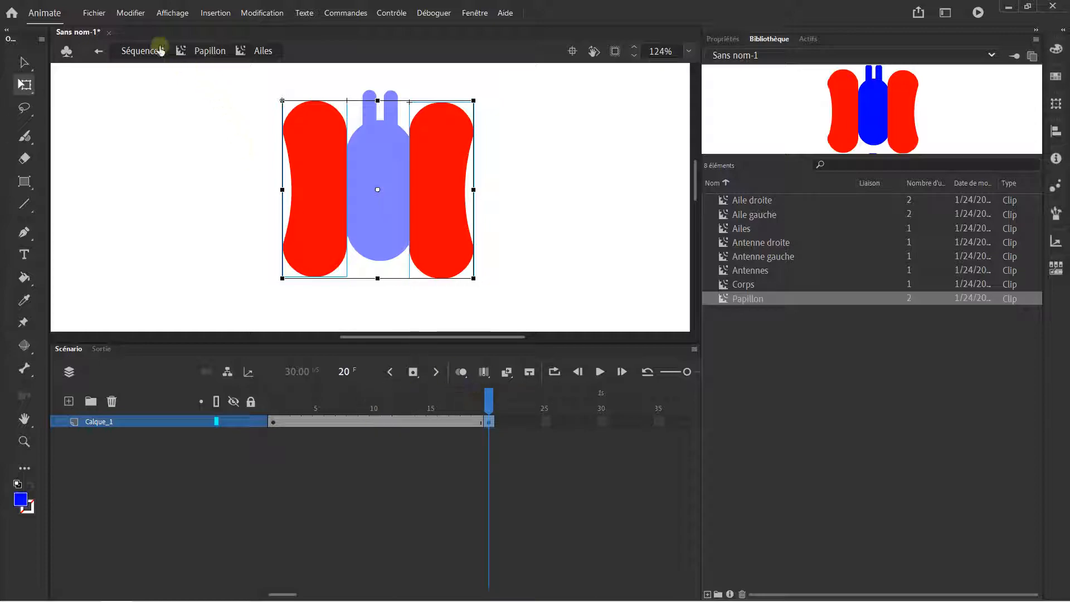
pyautogui.click(132, 14)
pyautogui.click(138, 25)
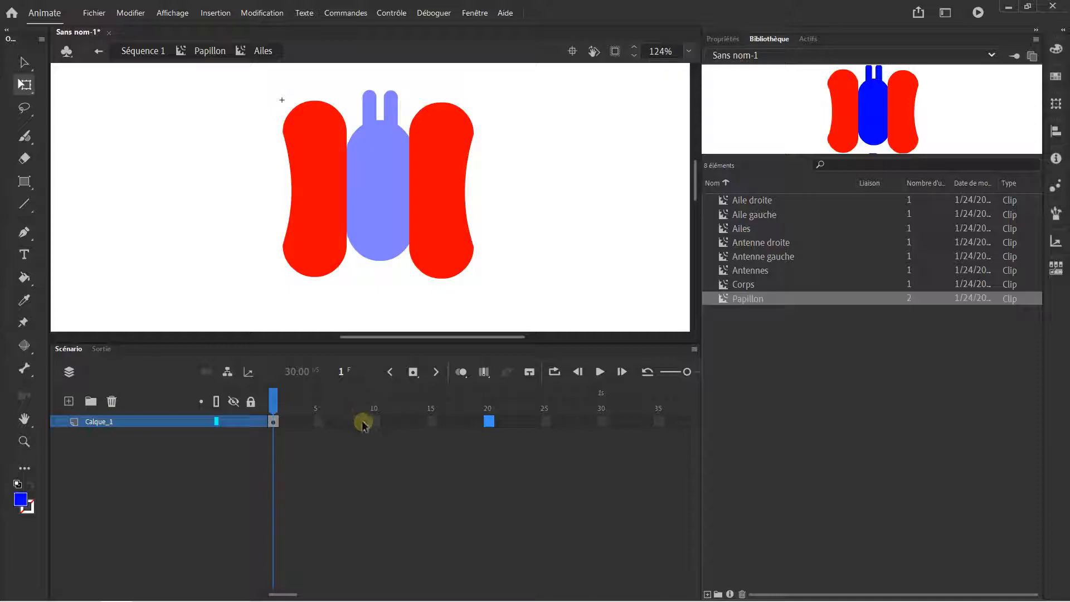
# Insert keyframes at frames 10 and 5 of Calque_1 inside the Ailes symbol
pyautogui.click(334, 422)
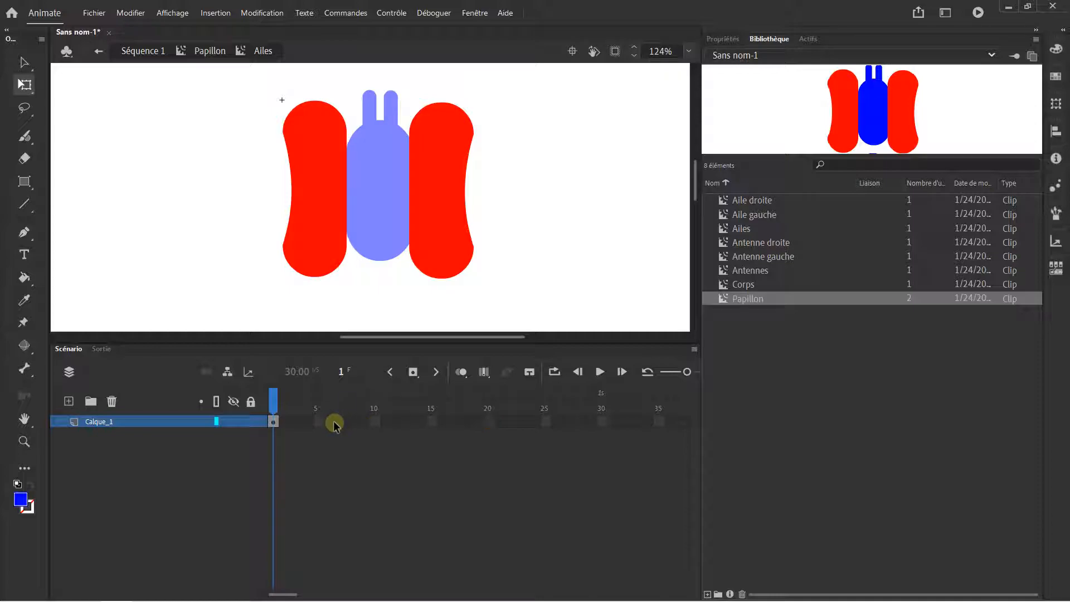
pyautogui.rightClick(375, 422)
pyautogui.click(435, 174)
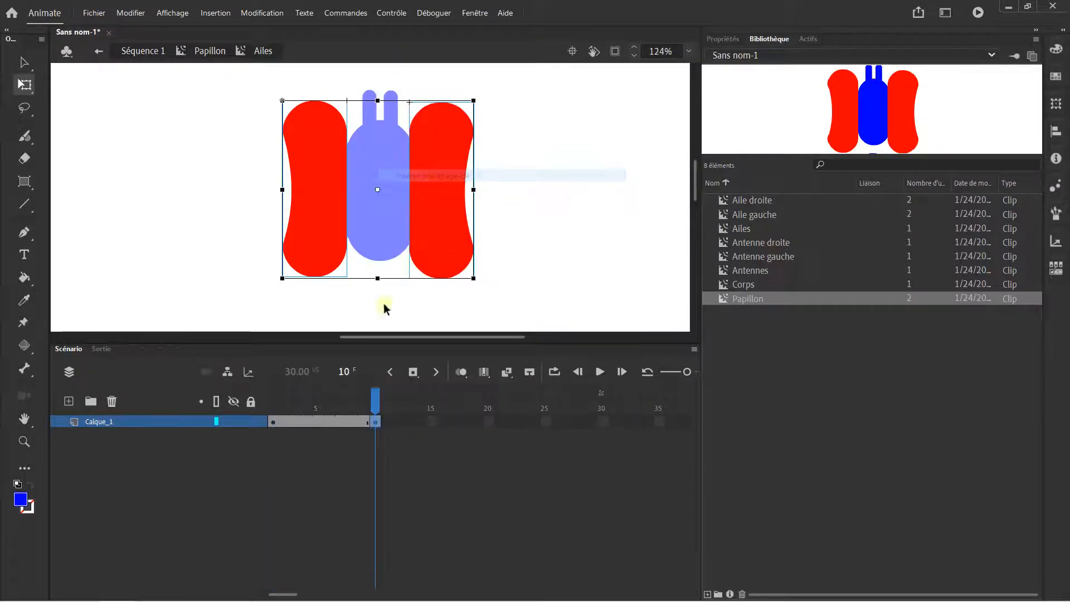
pyautogui.click(318, 422)
pyautogui.rightClick(318, 422)
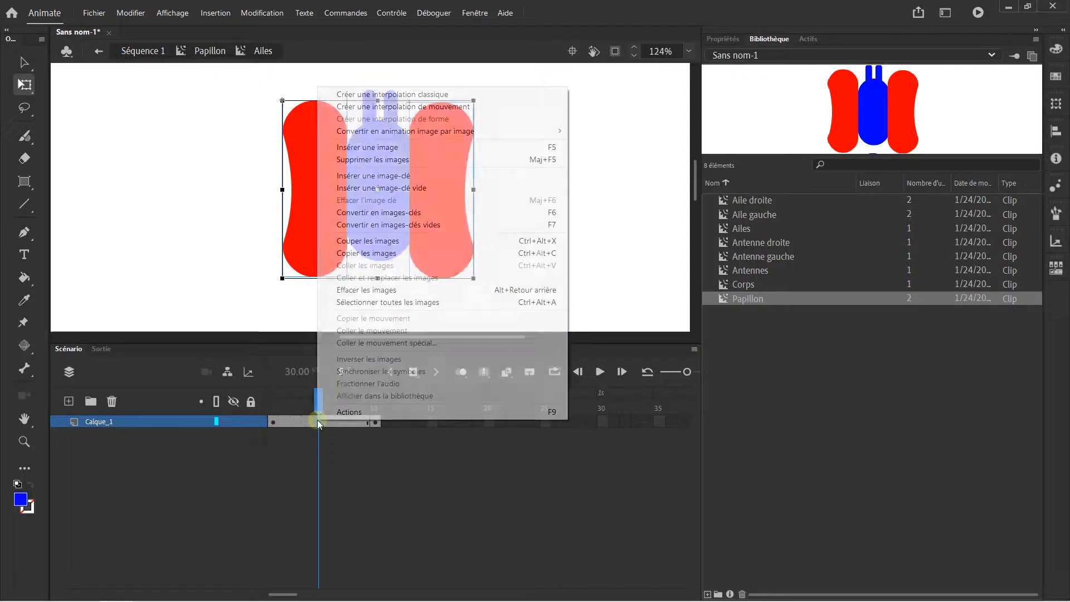
pyautogui.click(389, 177)
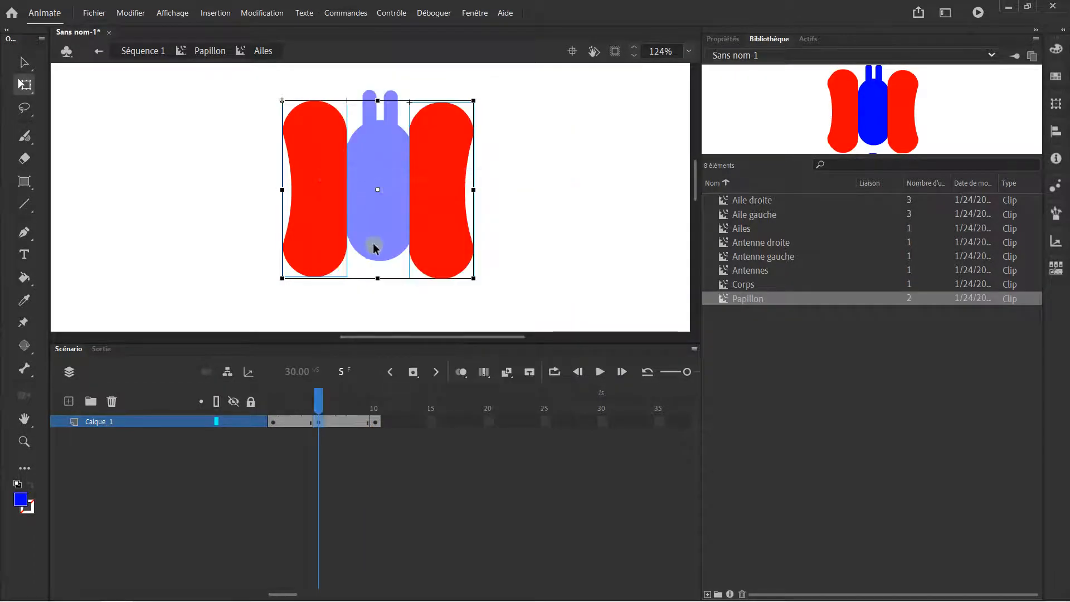
# Try to narrow both wings at frame 5 of the Ailes symbol, undo the change and deselect the wings
pyautogui.click(296, 423)
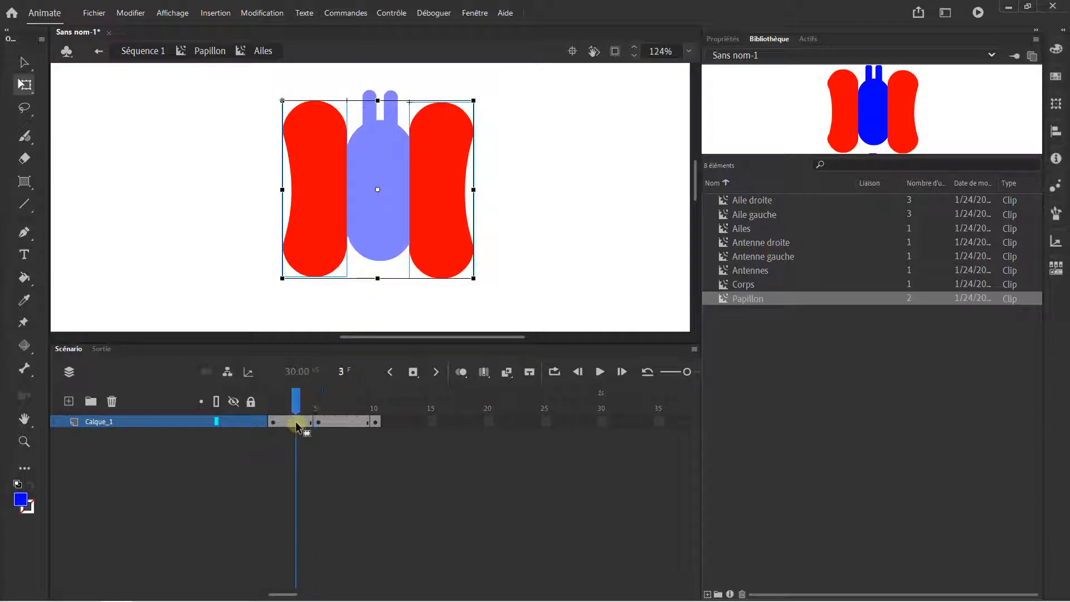
pyautogui.click(318, 423)
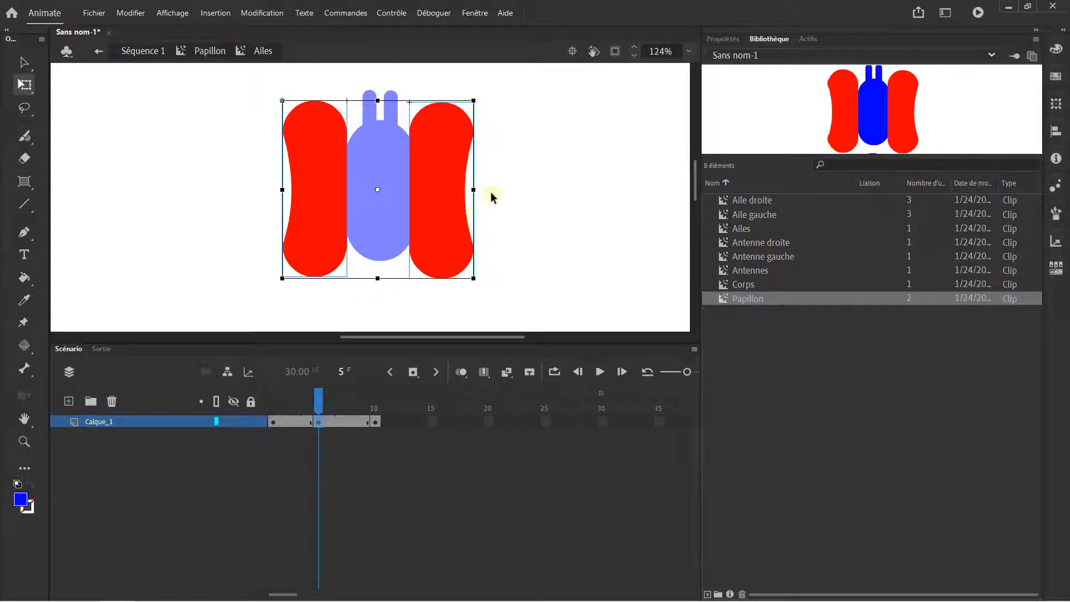
pyautogui.click(475, 190)
pyautogui.click(463, 188)
pyautogui.moveTo(474, 190)
pyautogui.mouseDown()
pyautogui.moveTo(454, 189)
pyautogui.moveTo(471, 189)
pyautogui.mouseUp()
pyautogui.click(130, 12)
pyautogui.click(143, 19)
pyautogui.click(232, 97)
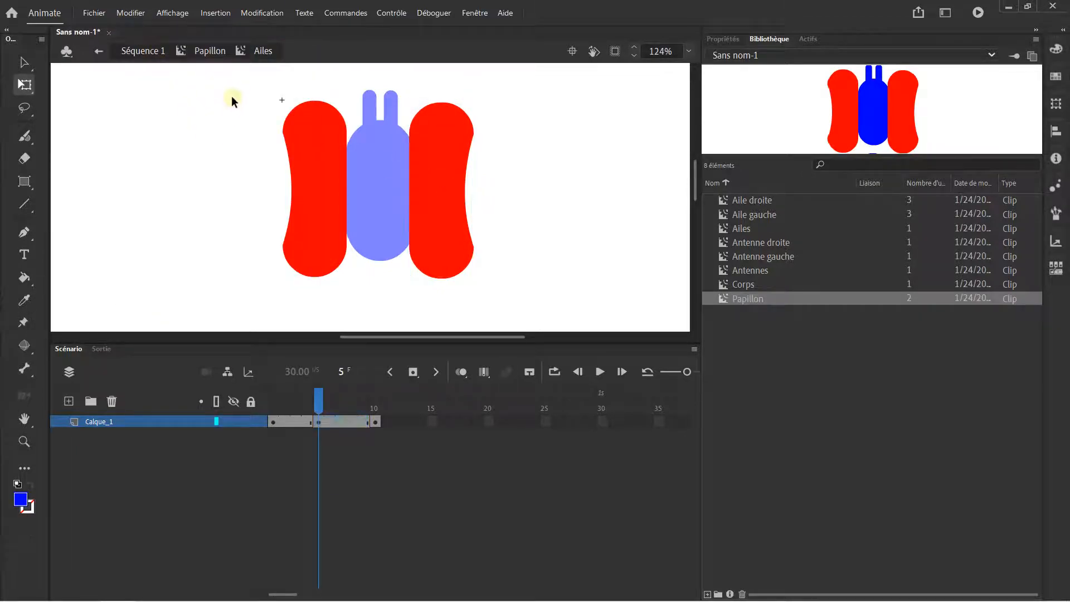
# Select both wings at frame 5, undo an accidental skew, and narrow them slightly from both sides toward the body
pyautogui.moveTo(279, 145); pyautogui.dragTo(526, 330)
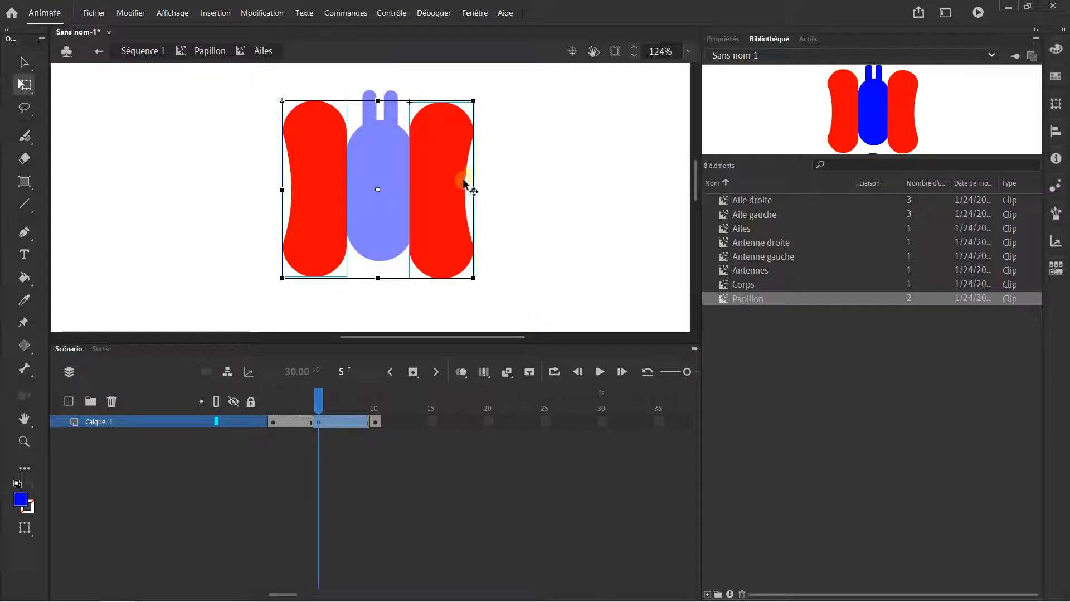
pyautogui.moveTo(473, 192); pyautogui.dragTo(471, 182)
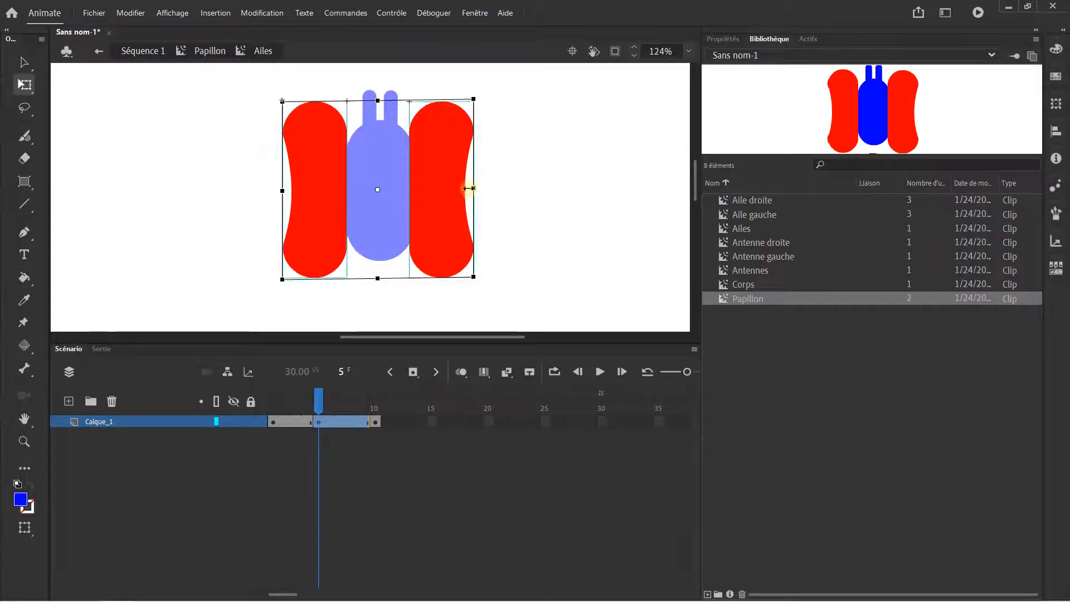
pyautogui.click(127, 15)
pyautogui.click(148, 23)
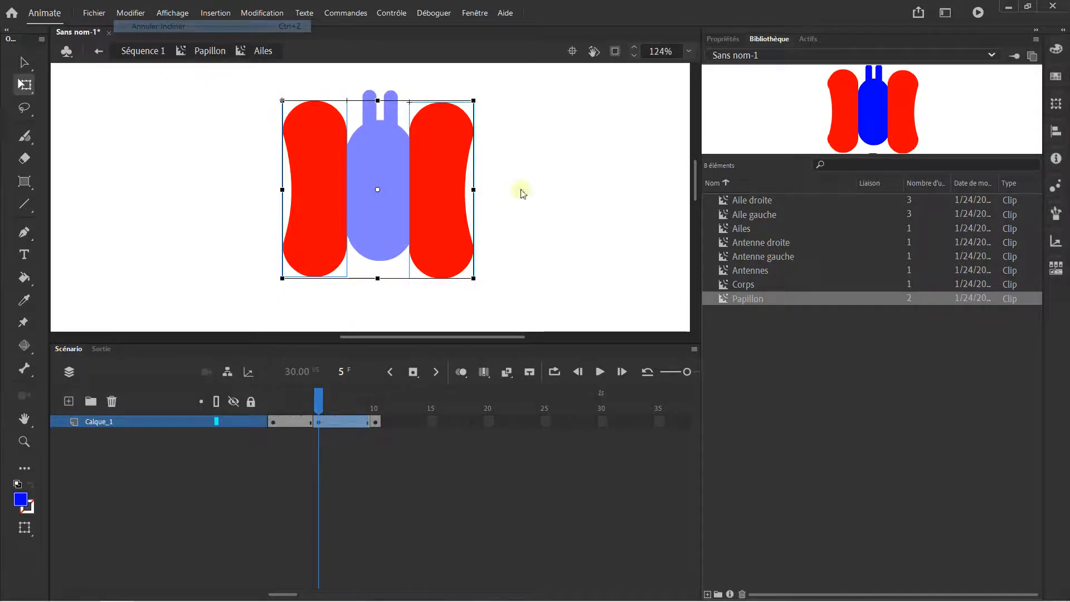
pyautogui.moveTo(473, 190); pyautogui.dragTo(460, 188)
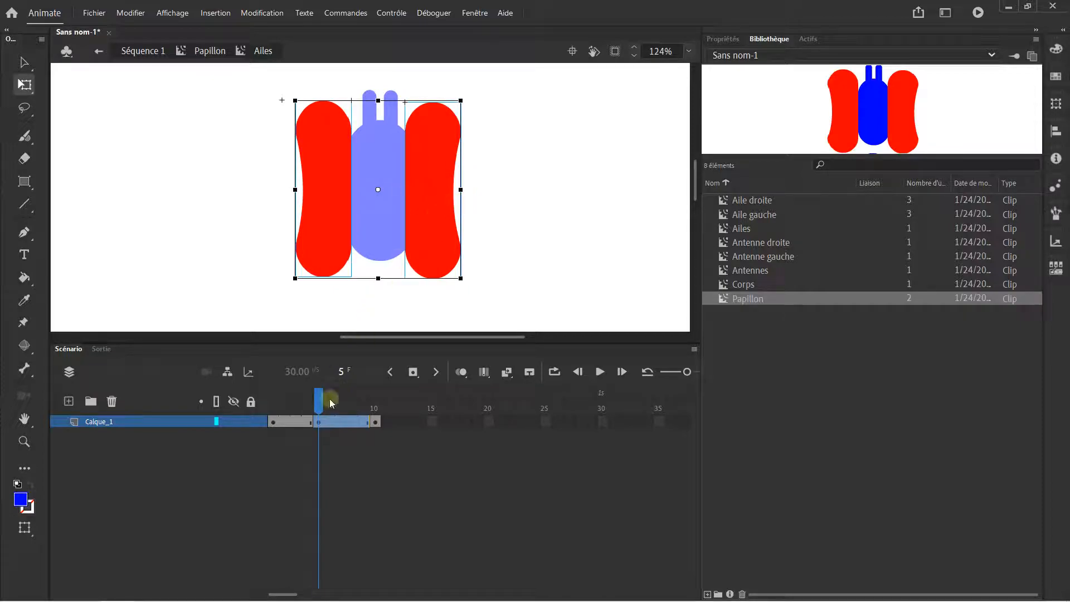
# Create classic tweens between frames 1 and 5 and between frames 5 and 10 of the Ailes timeline, returning to the first frame
pyautogui.moveTo(320, 410); pyautogui.dragTo(273, 402)
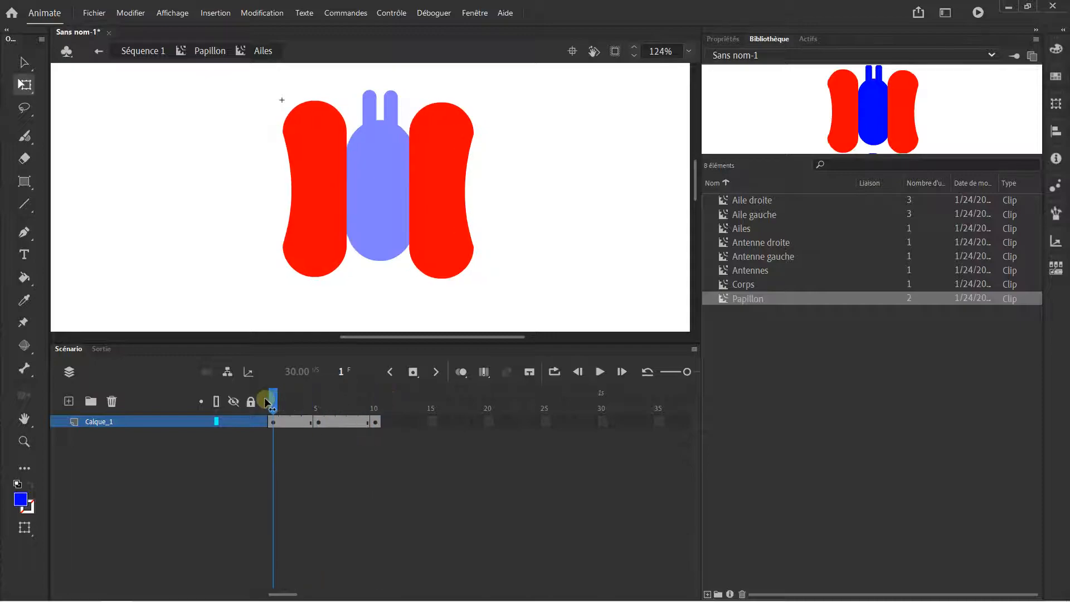
pyautogui.click(295, 422)
pyautogui.rightClick(296, 423)
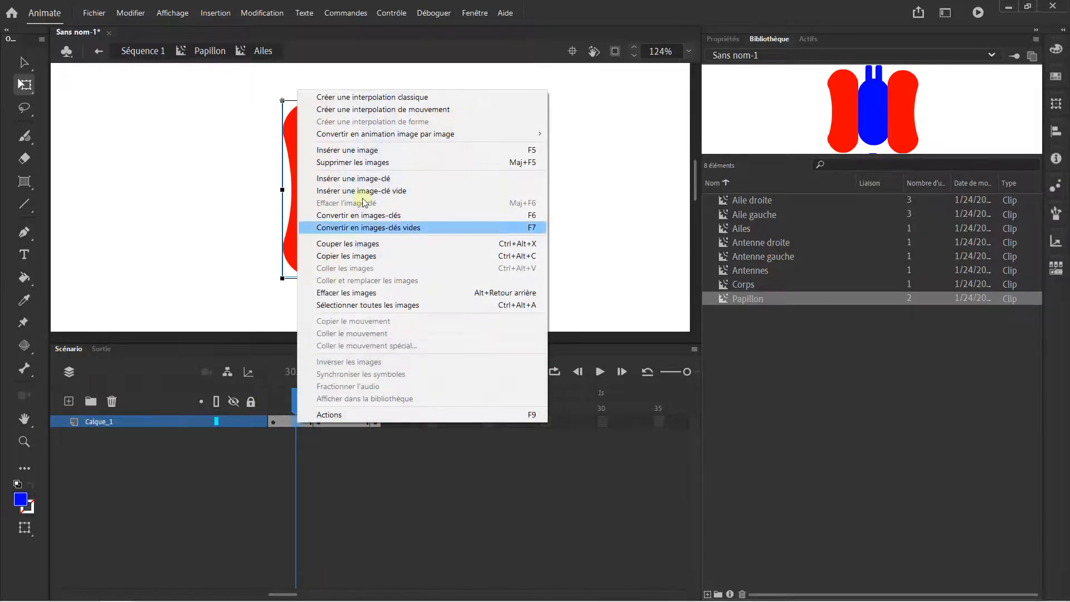
pyautogui.click(394, 109)
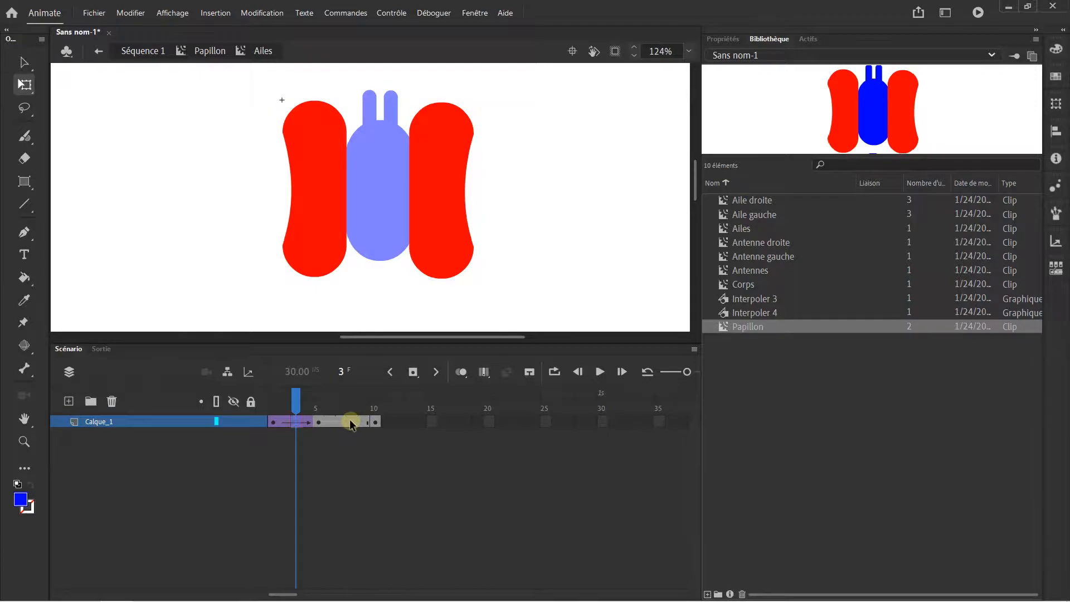
pyautogui.rightClick(352, 422)
pyautogui.click(411, 97)
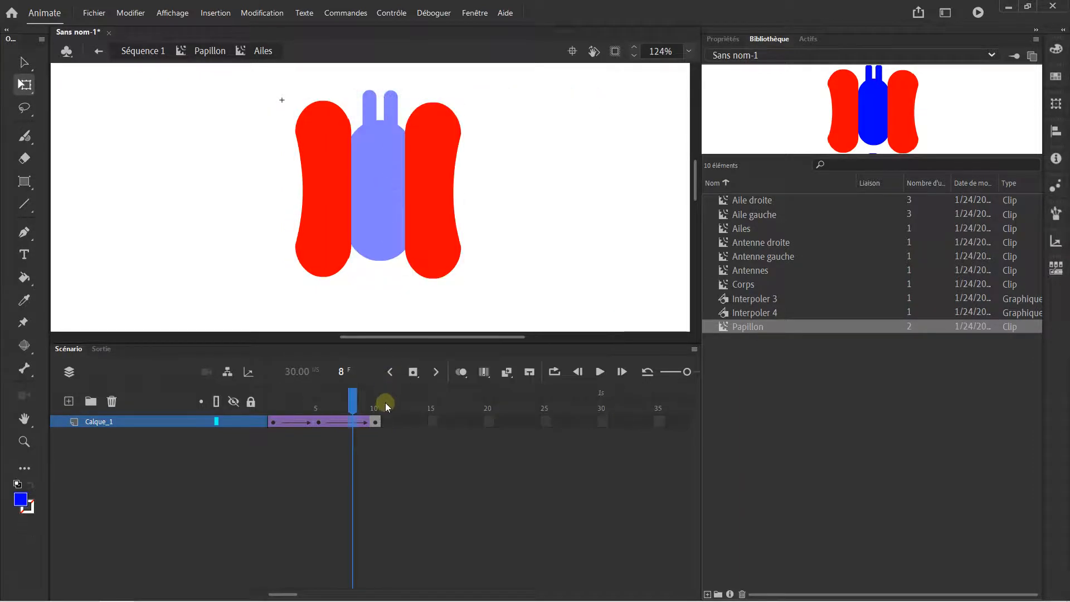
pyautogui.moveTo(355, 409); pyautogui.dragTo(247, 381)
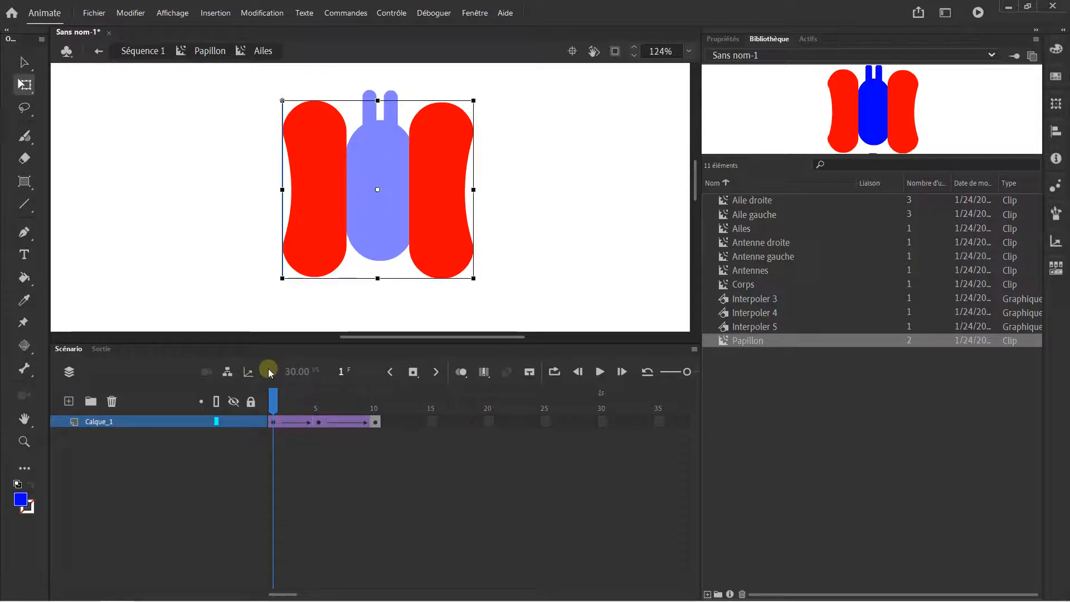
# Play the Ailes wing animation, return to Séquence 1 and play the main timeline from frame 1
pyautogui.press('Return')
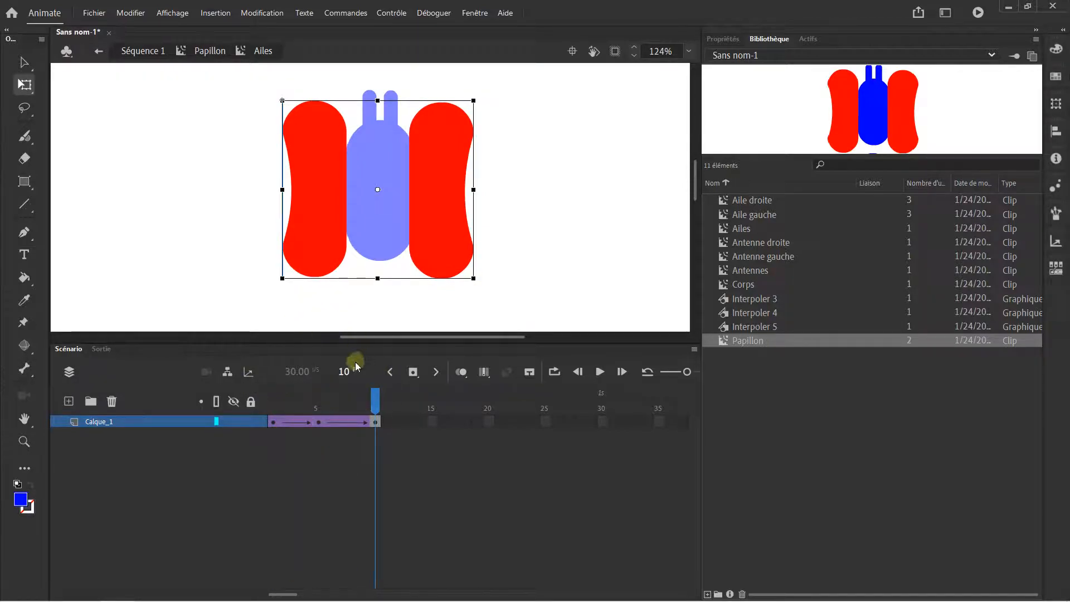
pyautogui.click(134, 53)
pyautogui.moveTo(465, 393); pyautogui.dragTo(129, 390)
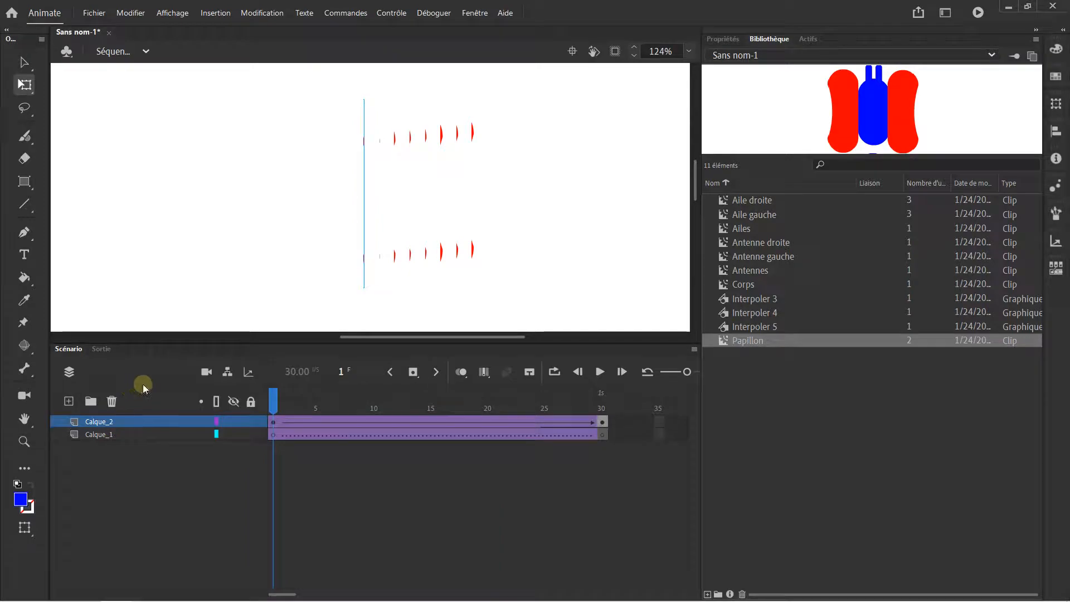
pyautogui.press('Return')
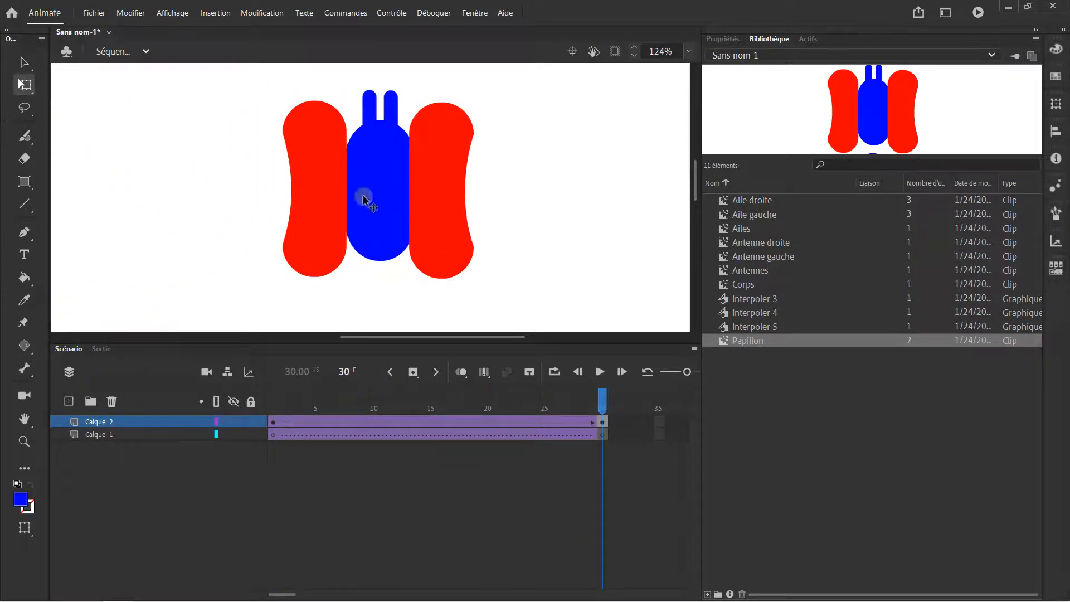
# Test the movie from Séquence 1 to check the butterfly's flight and flapping wings, and close the preview
pyautogui.scroll(-2, 366, 195)
pyautogui.scroll(-2, 371, 183)
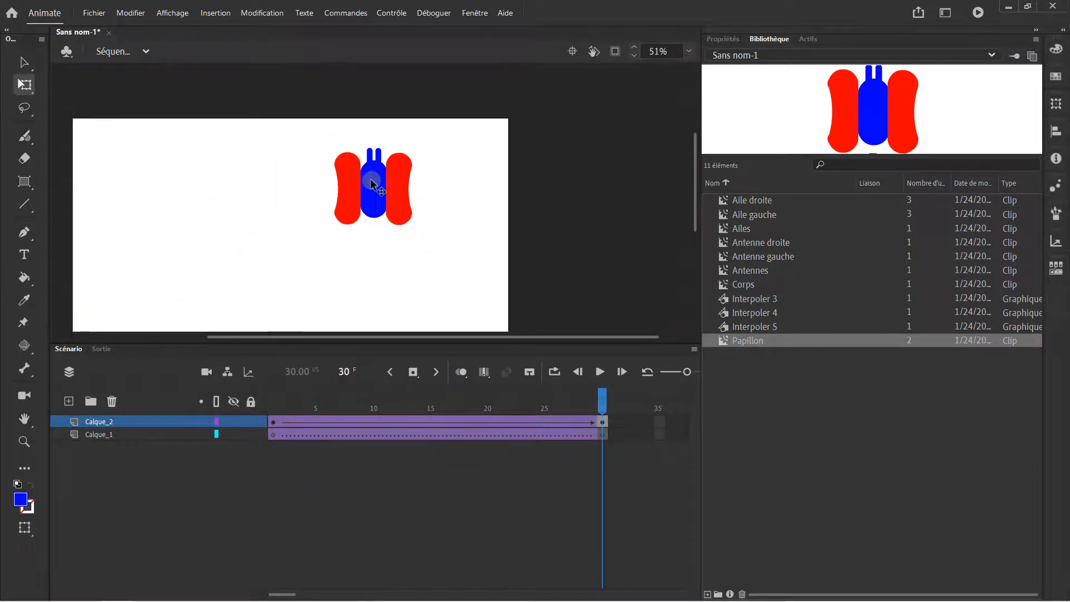
pyautogui.moveTo(315, 111); pyautogui.dragTo(480, 253)
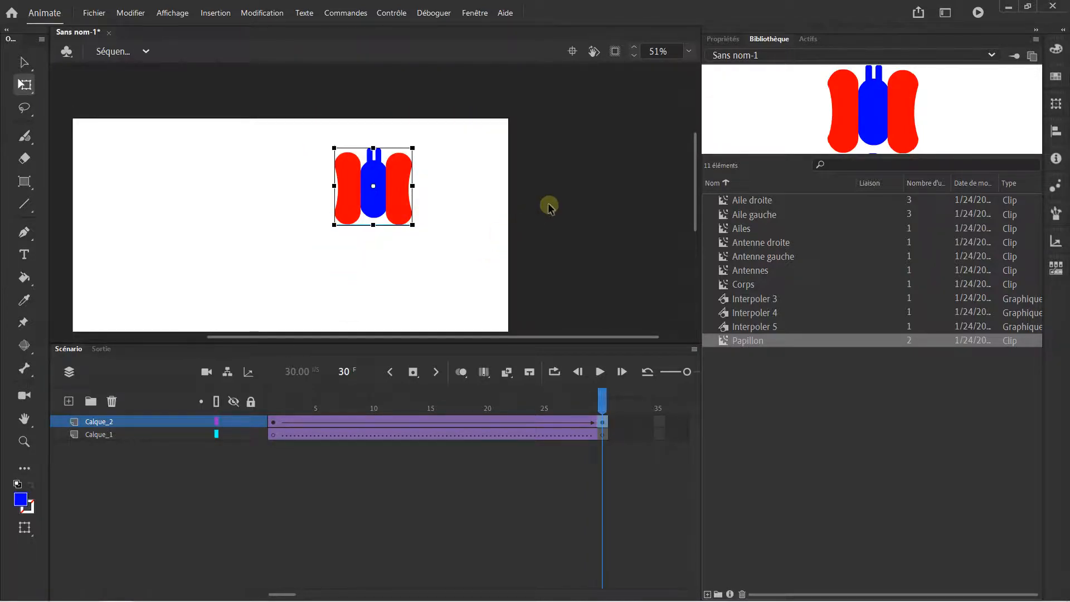
pyautogui.click(549, 207)
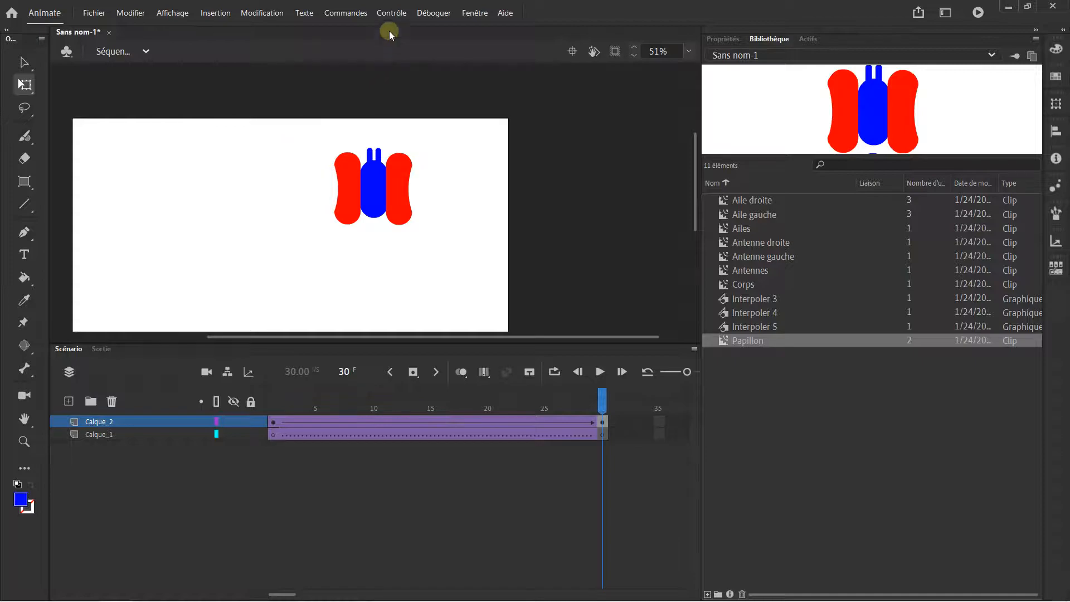
pyautogui.click(389, 14)
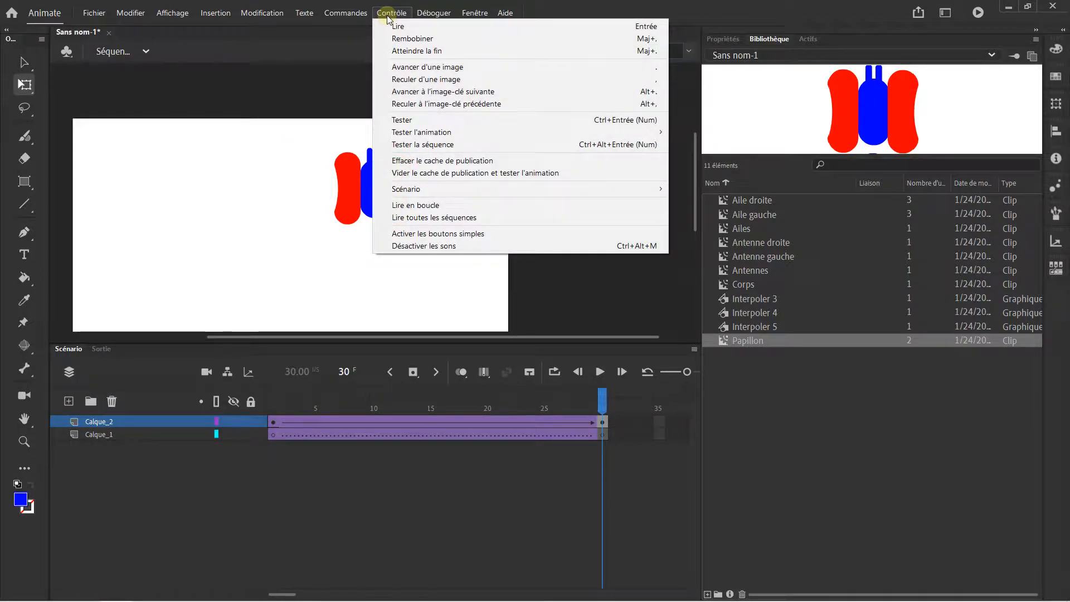
pyautogui.click(410, 123)
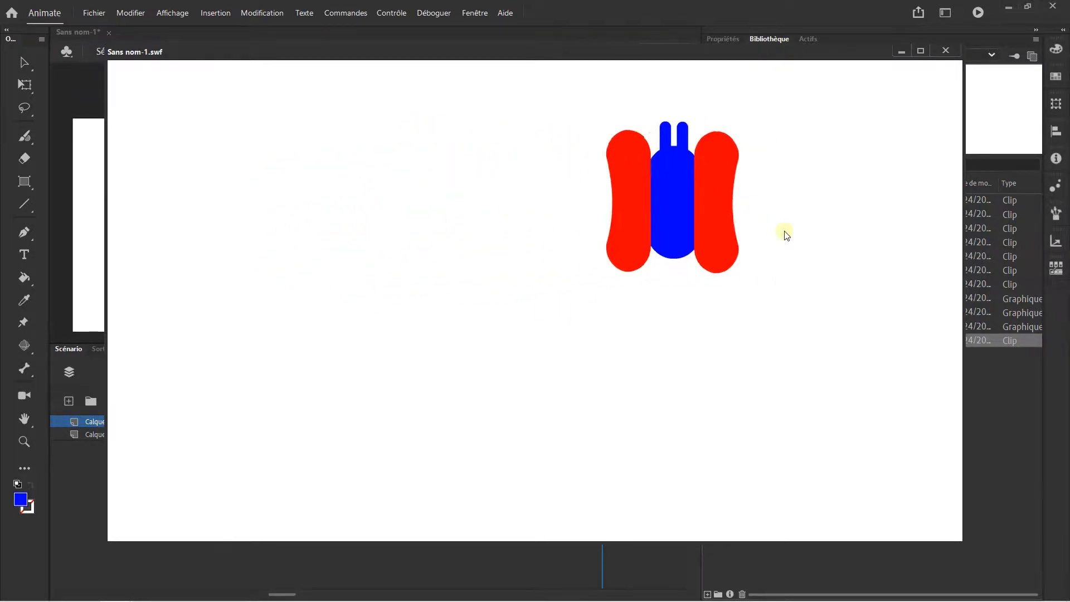
pyautogui.click(946, 50)
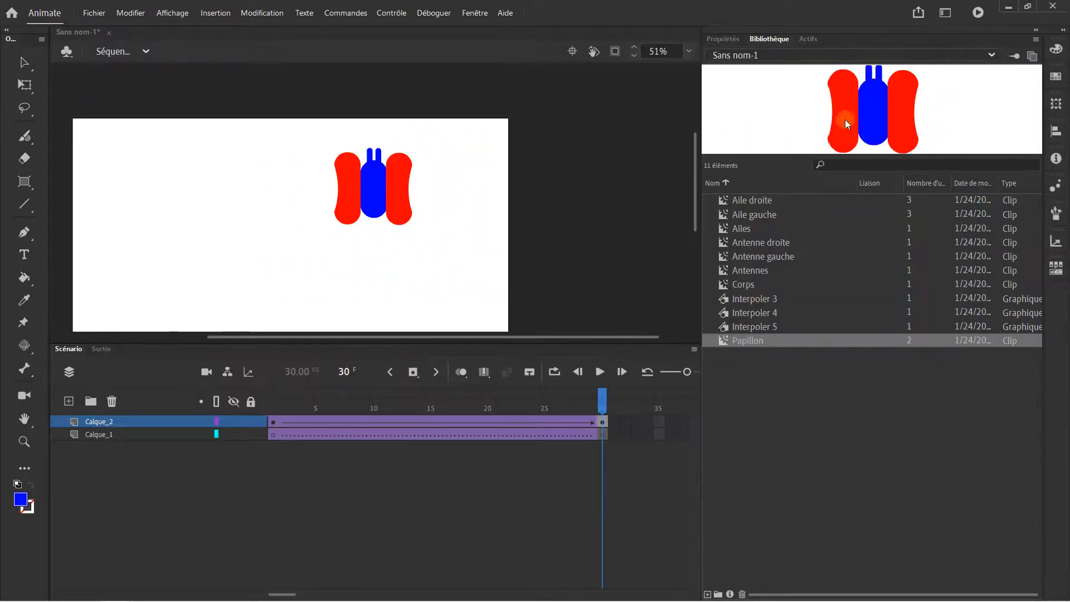
# Open the Papillon symbol and its nested Ailes symbol to review the wing timeline, returning to Papillon
pyautogui.scroll(2, 401, 180)
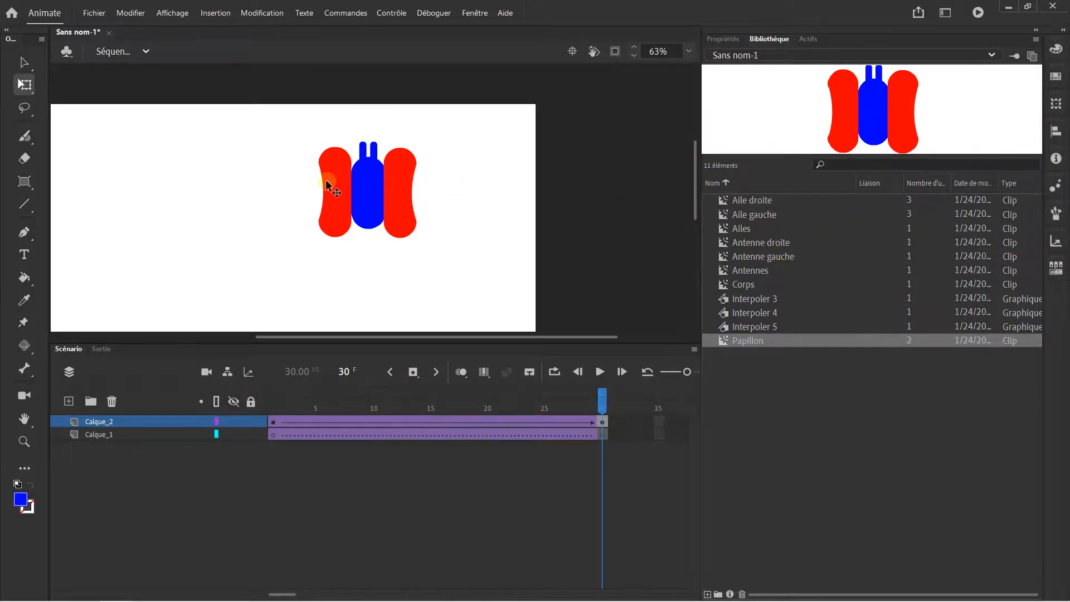
pyautogui.scroll(3, 325, 180)
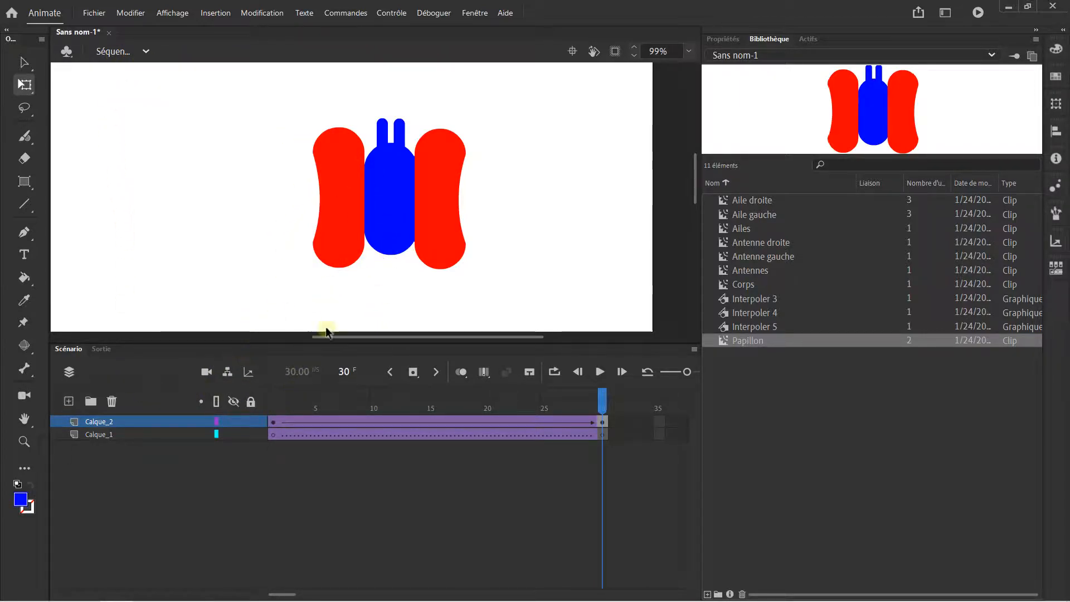
pyautogui.click(338, 160)
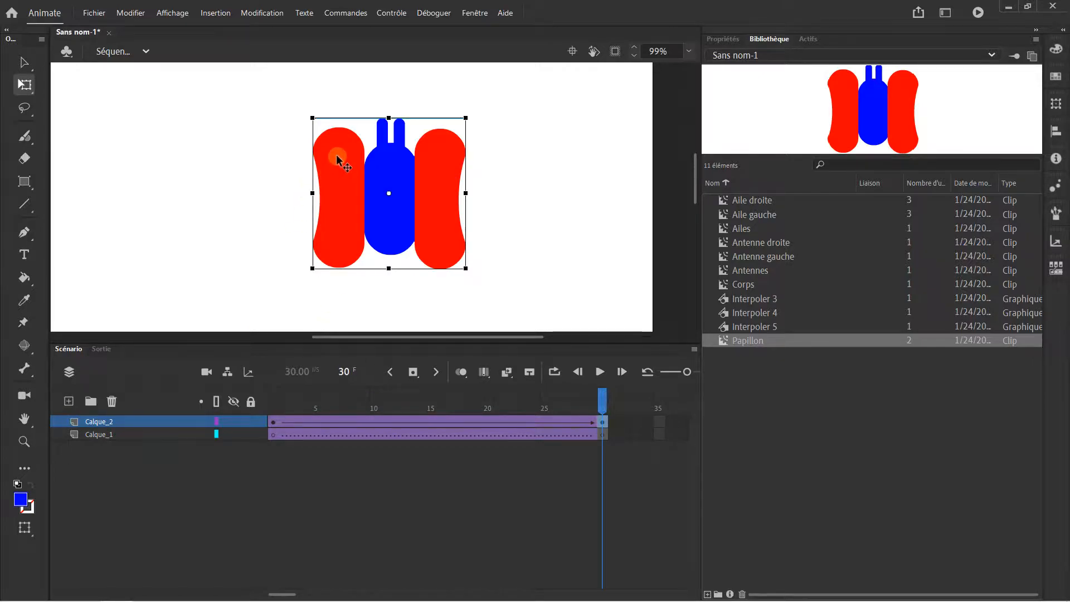
pyautogui.doubleClick(337, 158)
pyautogui.doubleClick(327, 163)
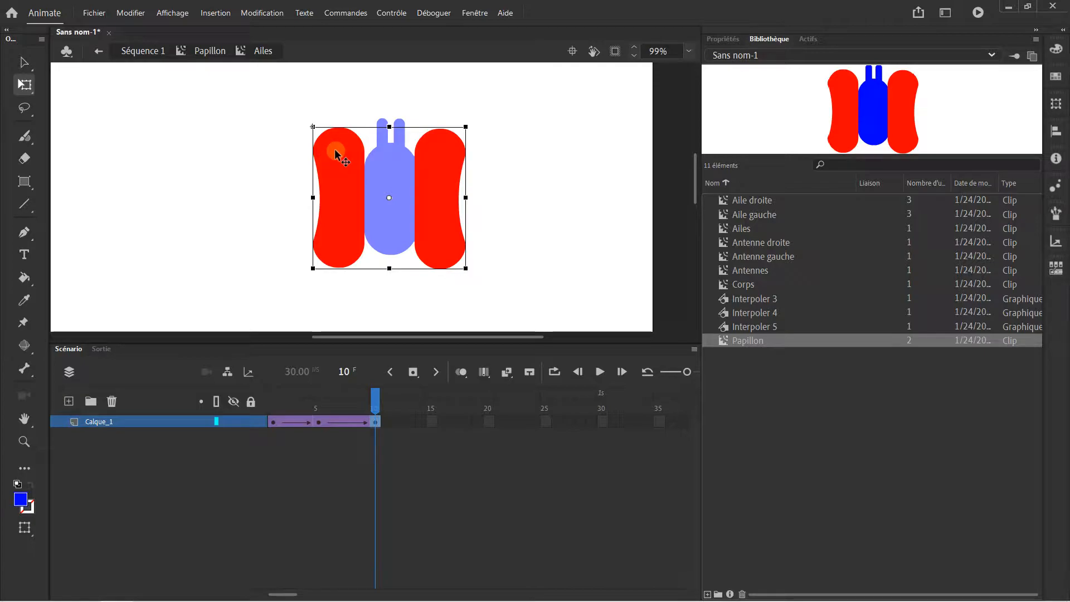
pyautogui.doubleClick(384, 140)
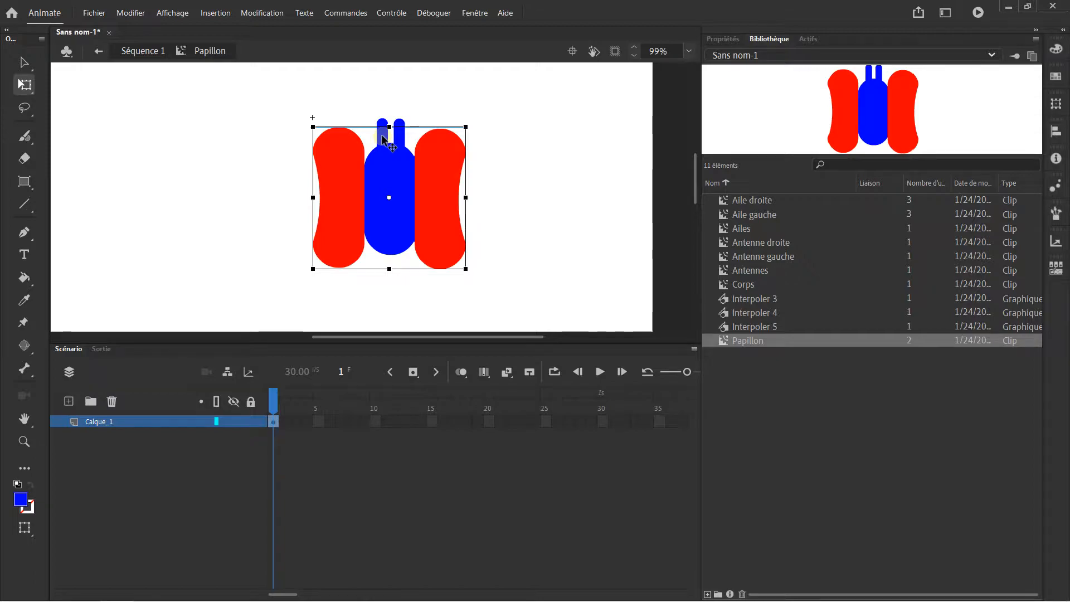
# Select all the butterfly parts inside Papillon to examine them, deselect them and return to Séquence 1
pyautogui.click(290, 103)
pyautogui.moveTo(289, 101); pyautogui.dragTo(509, 255)
pyautogui.click(512, 233)
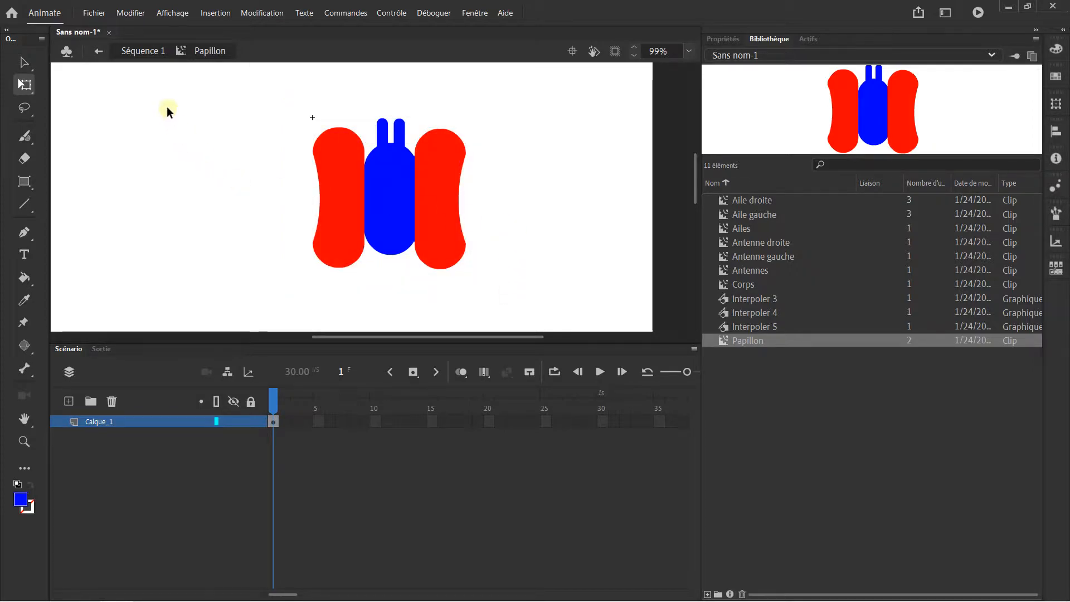
pyautogui.click(143, 50)
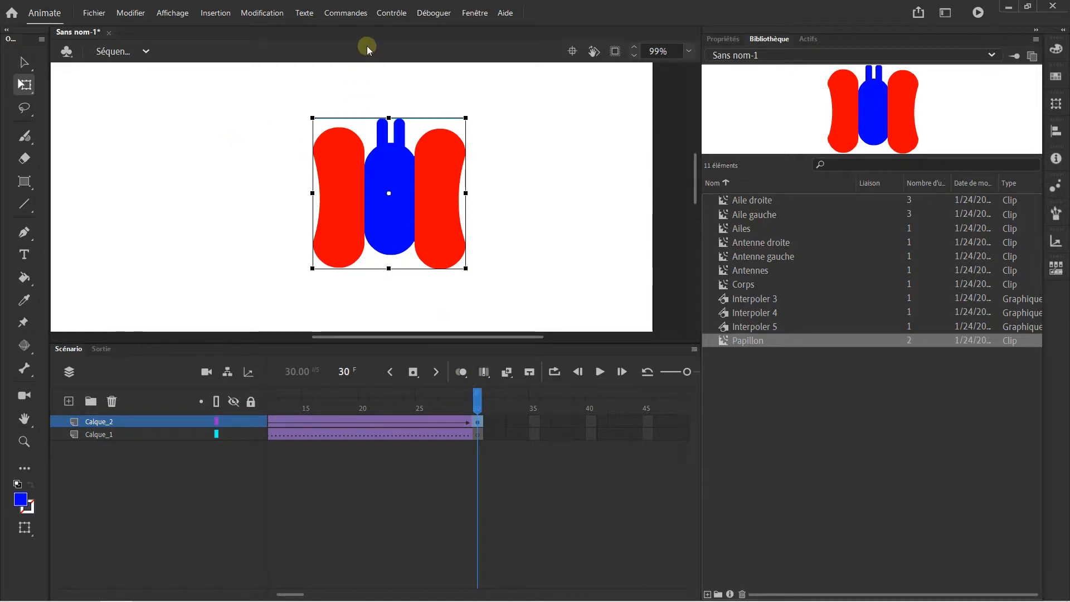
pyautogui.click(380, 13)
pyautogui.click(343, 57)
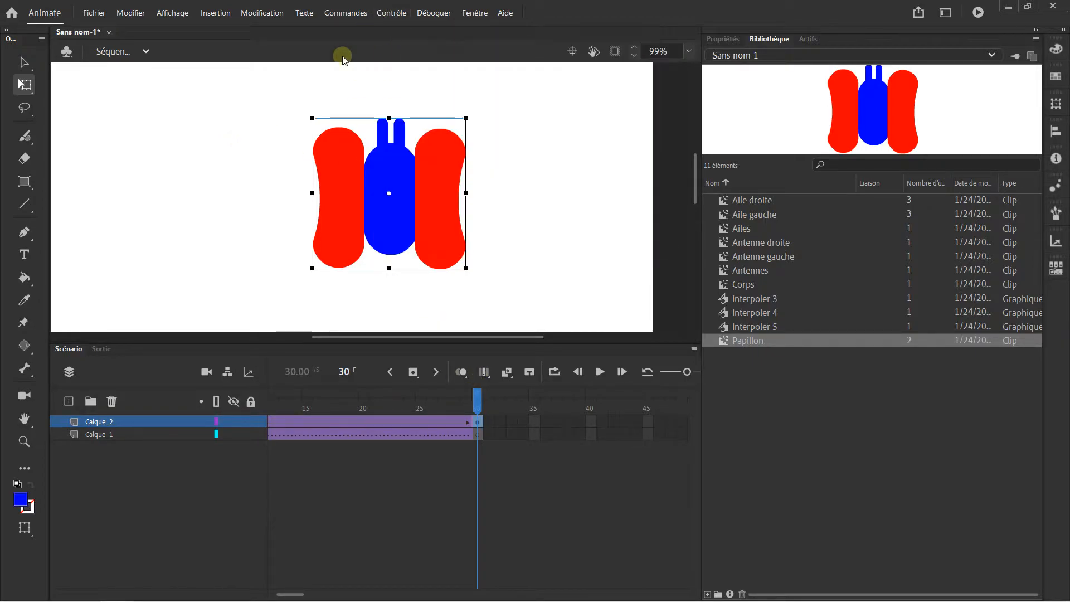
pyautogui.scroll(-3, 255, 153)
pyautogui.moveTo(254, 153); pyautogui.dragTo(373, 137)
pyautogui.scroll(-2, 372, 137)
pyautogui.click(173, 84)
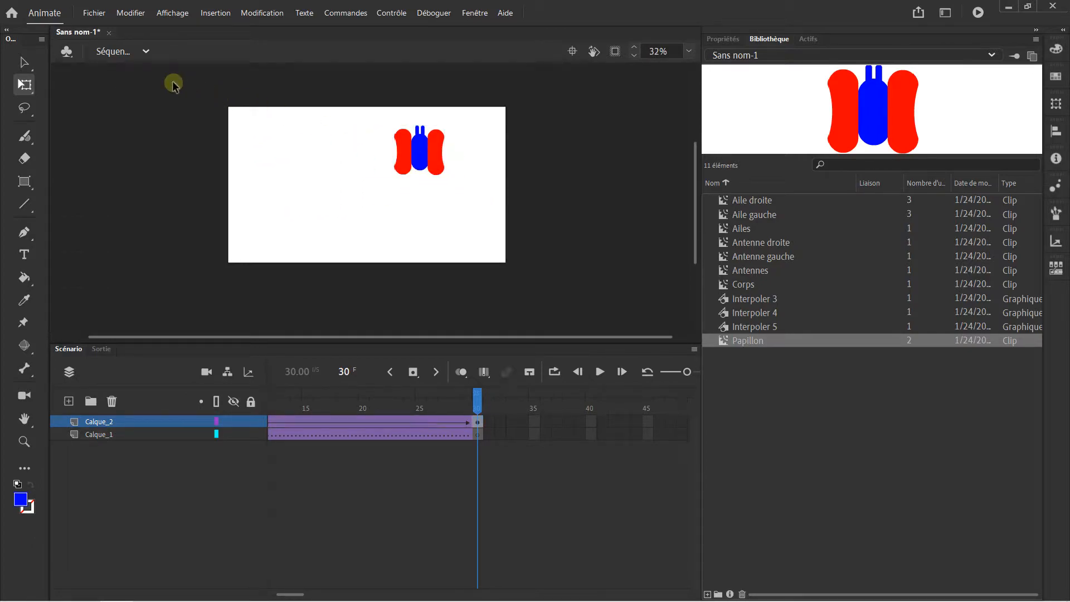